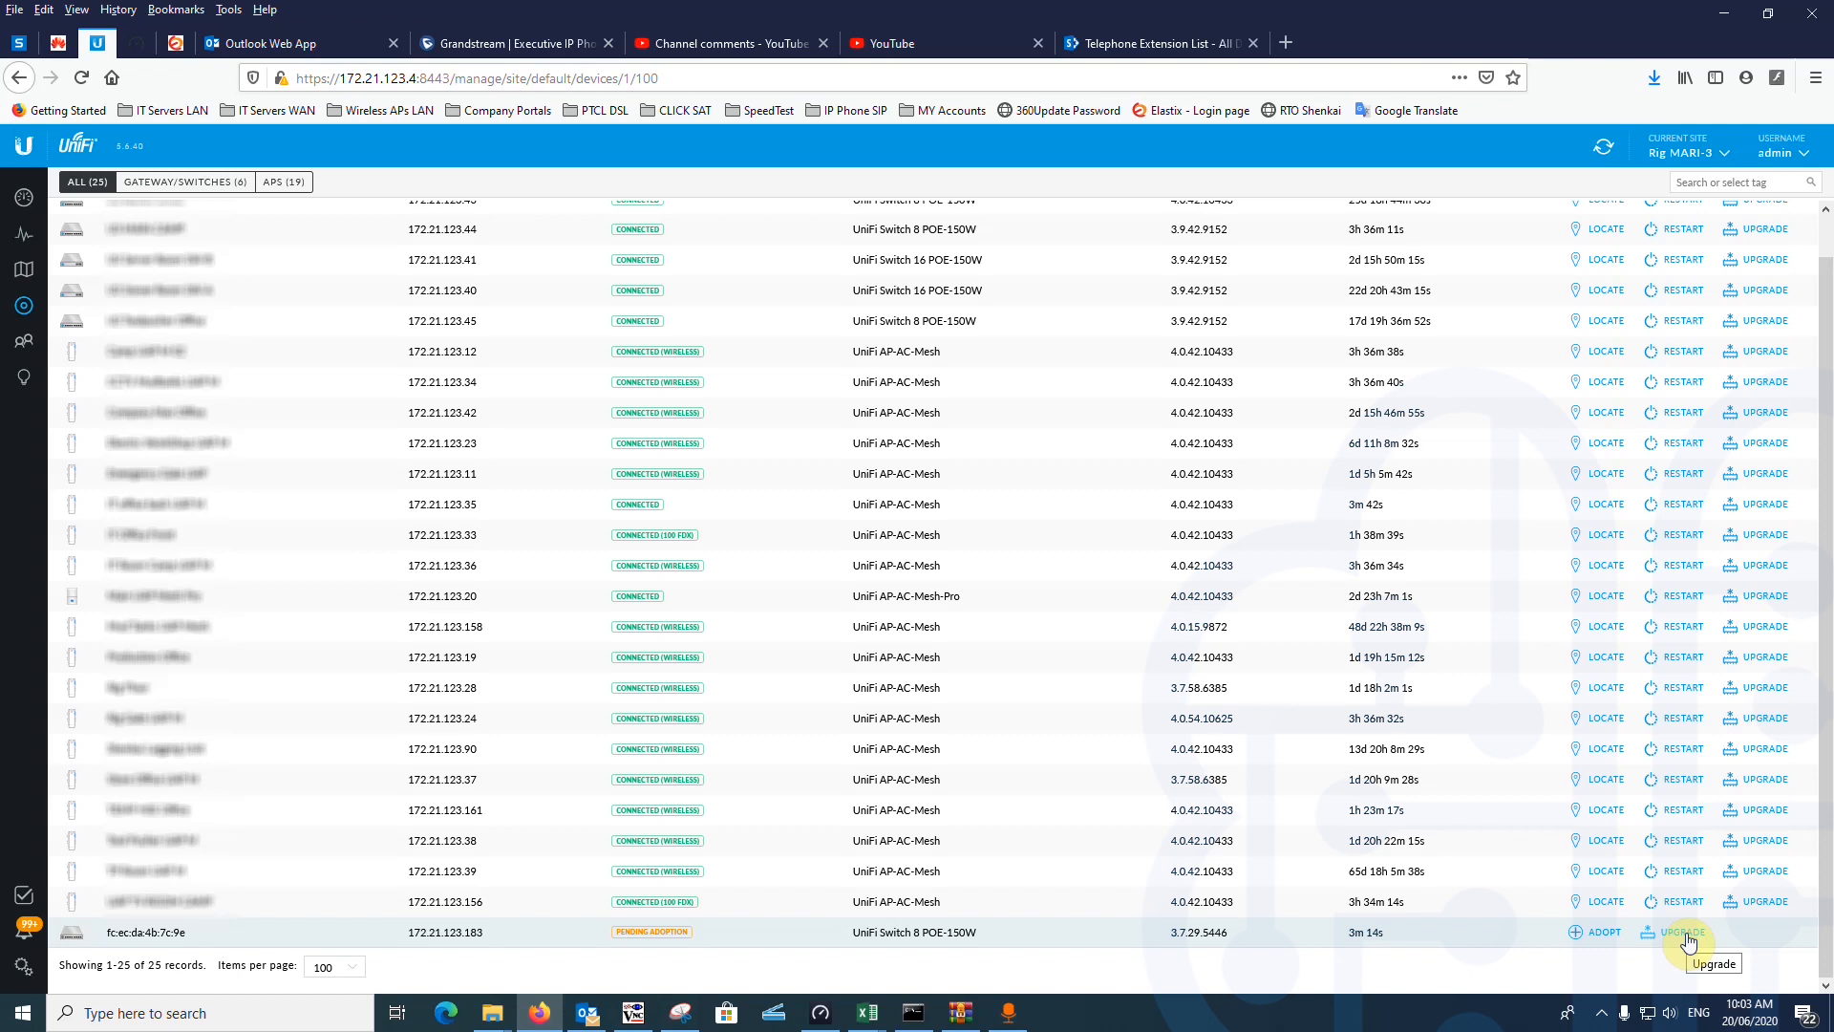
# Step: Adopt the UniFi Switch 8 POE-150W that is pending adoption and open its properties
pyautogui.click(1586, 938)
pyautogui.click(155, 944)
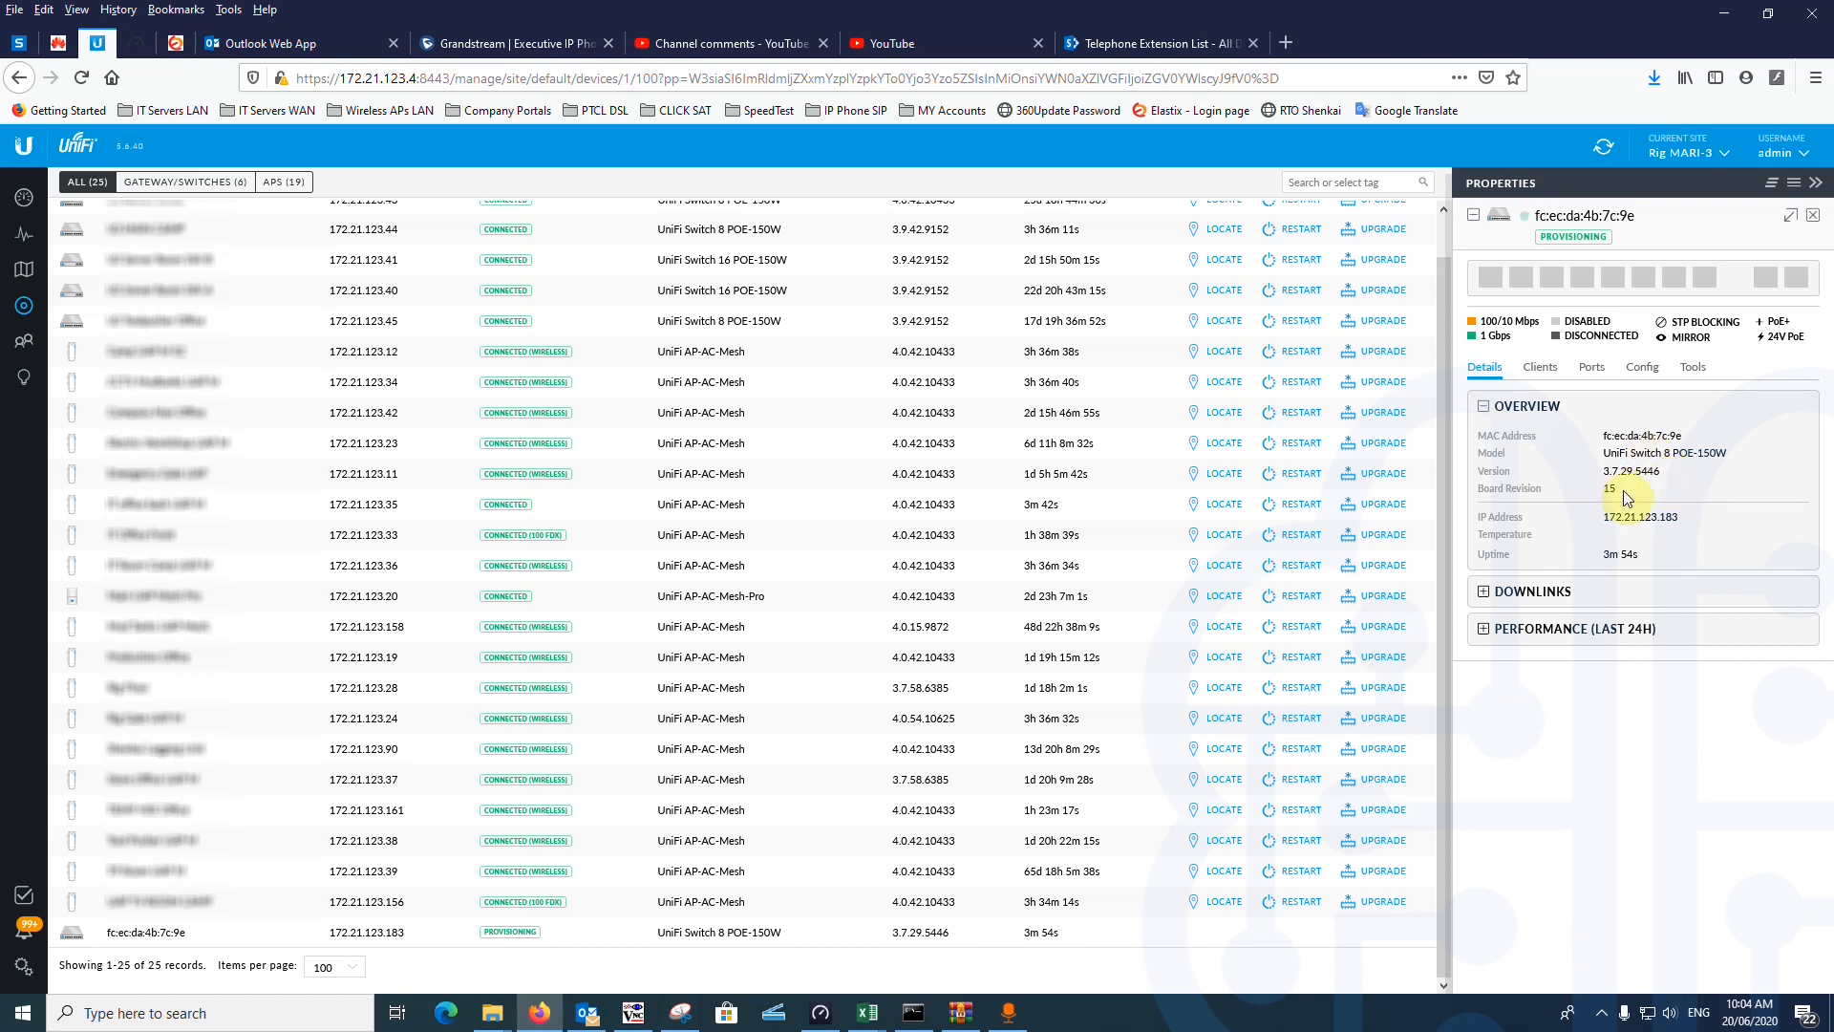
# Step: Examine the new switch's IP address, overview, downlinks, 24-hour performance, clients and port list
pyautogui.moveTo(1686, 523); pyautogui.dragTo(1579, 528)
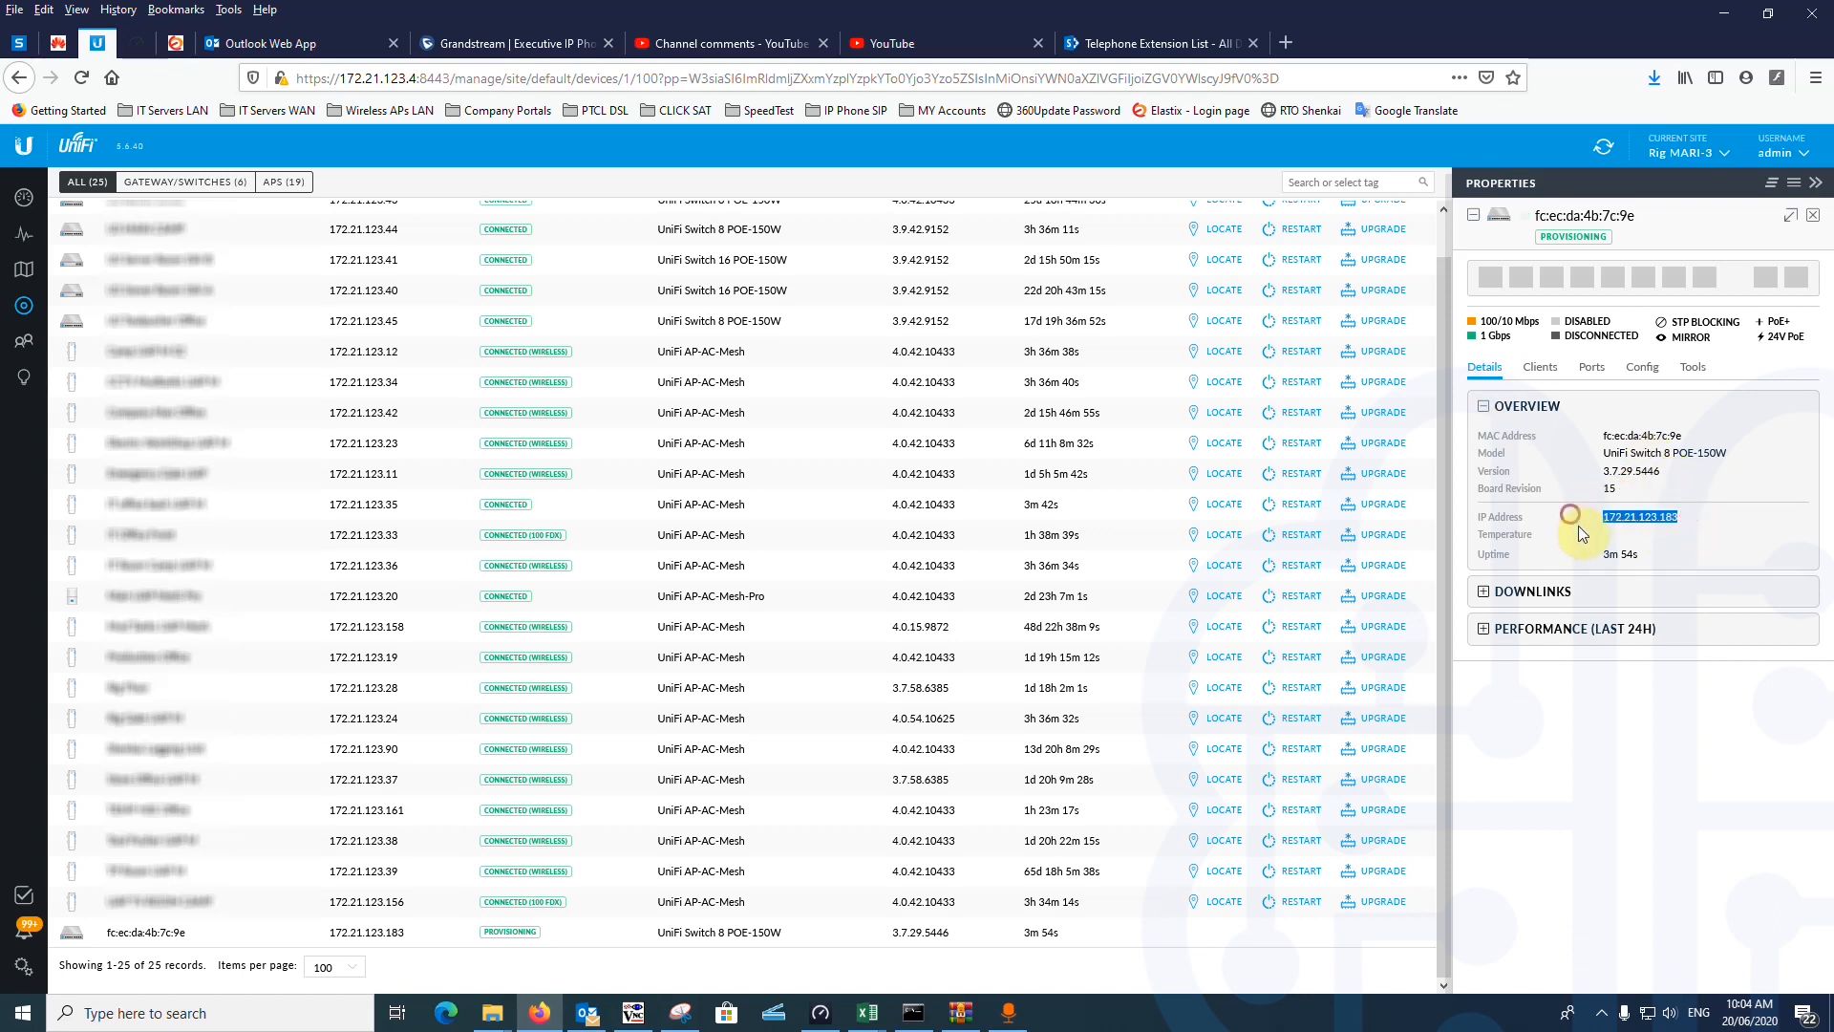
pyautogui.click(1605, 432)
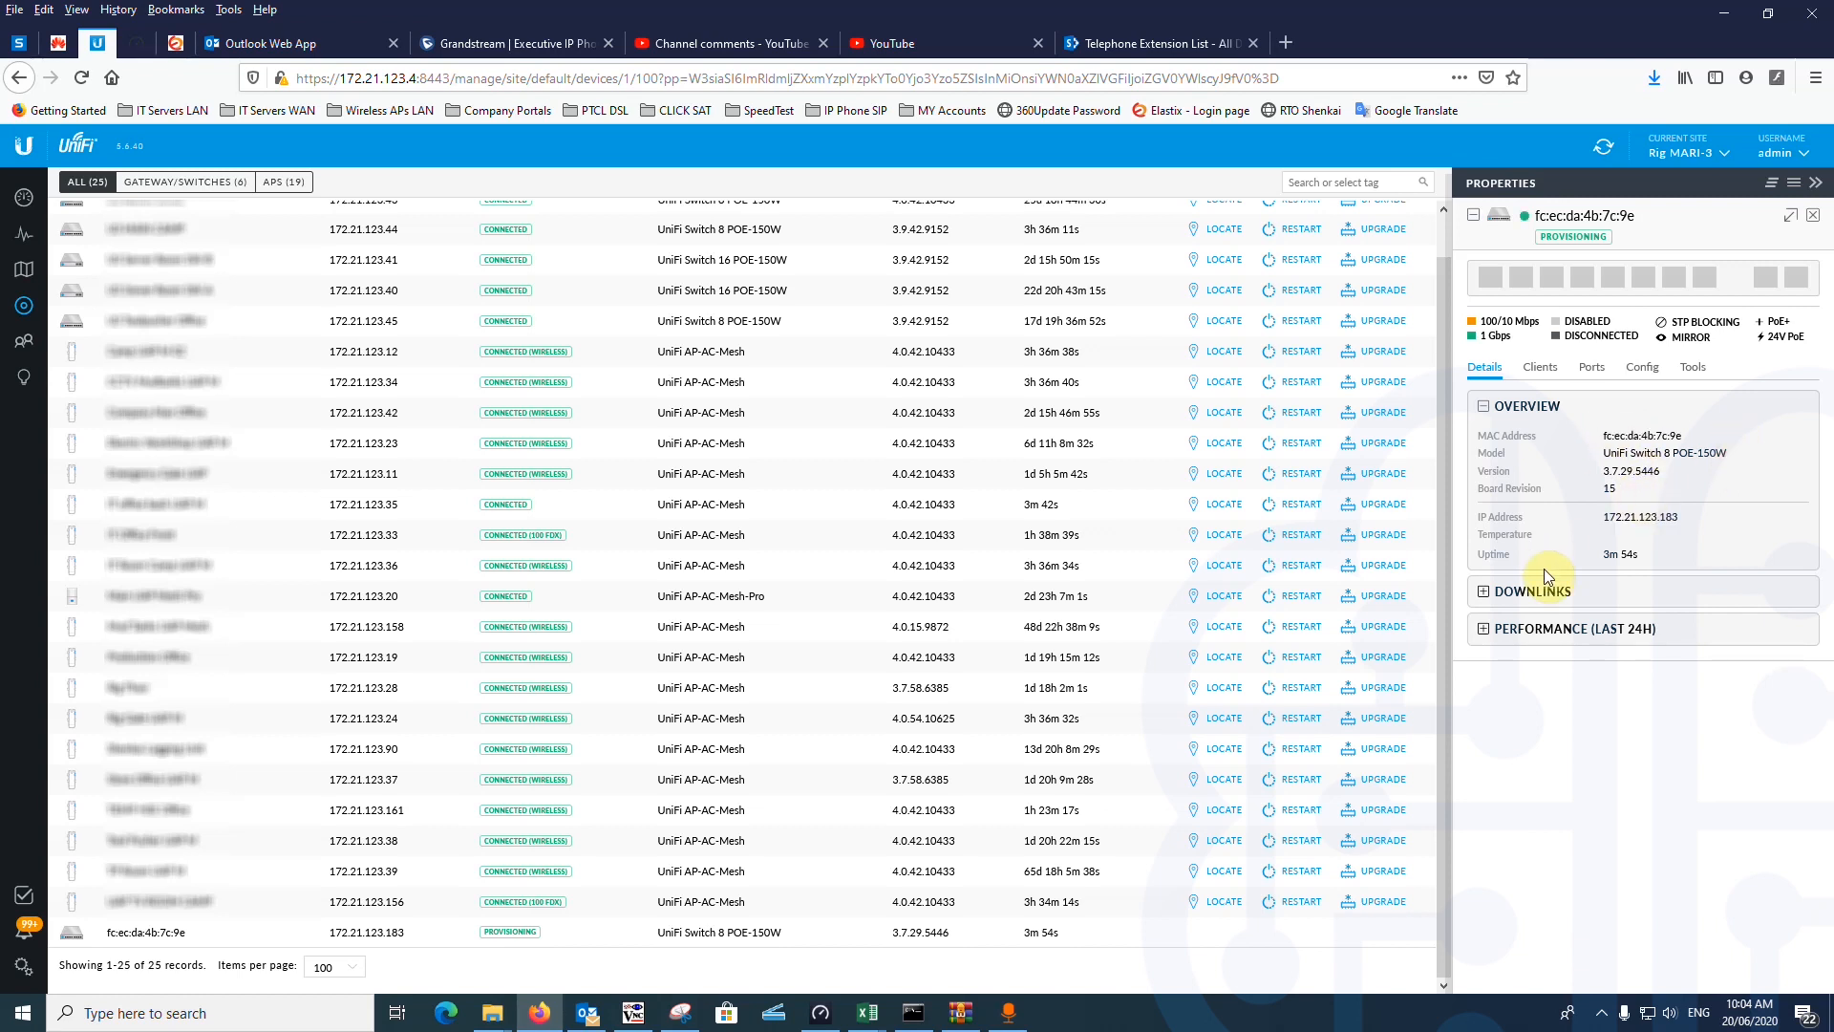
pyautogui.click(1488, 592)
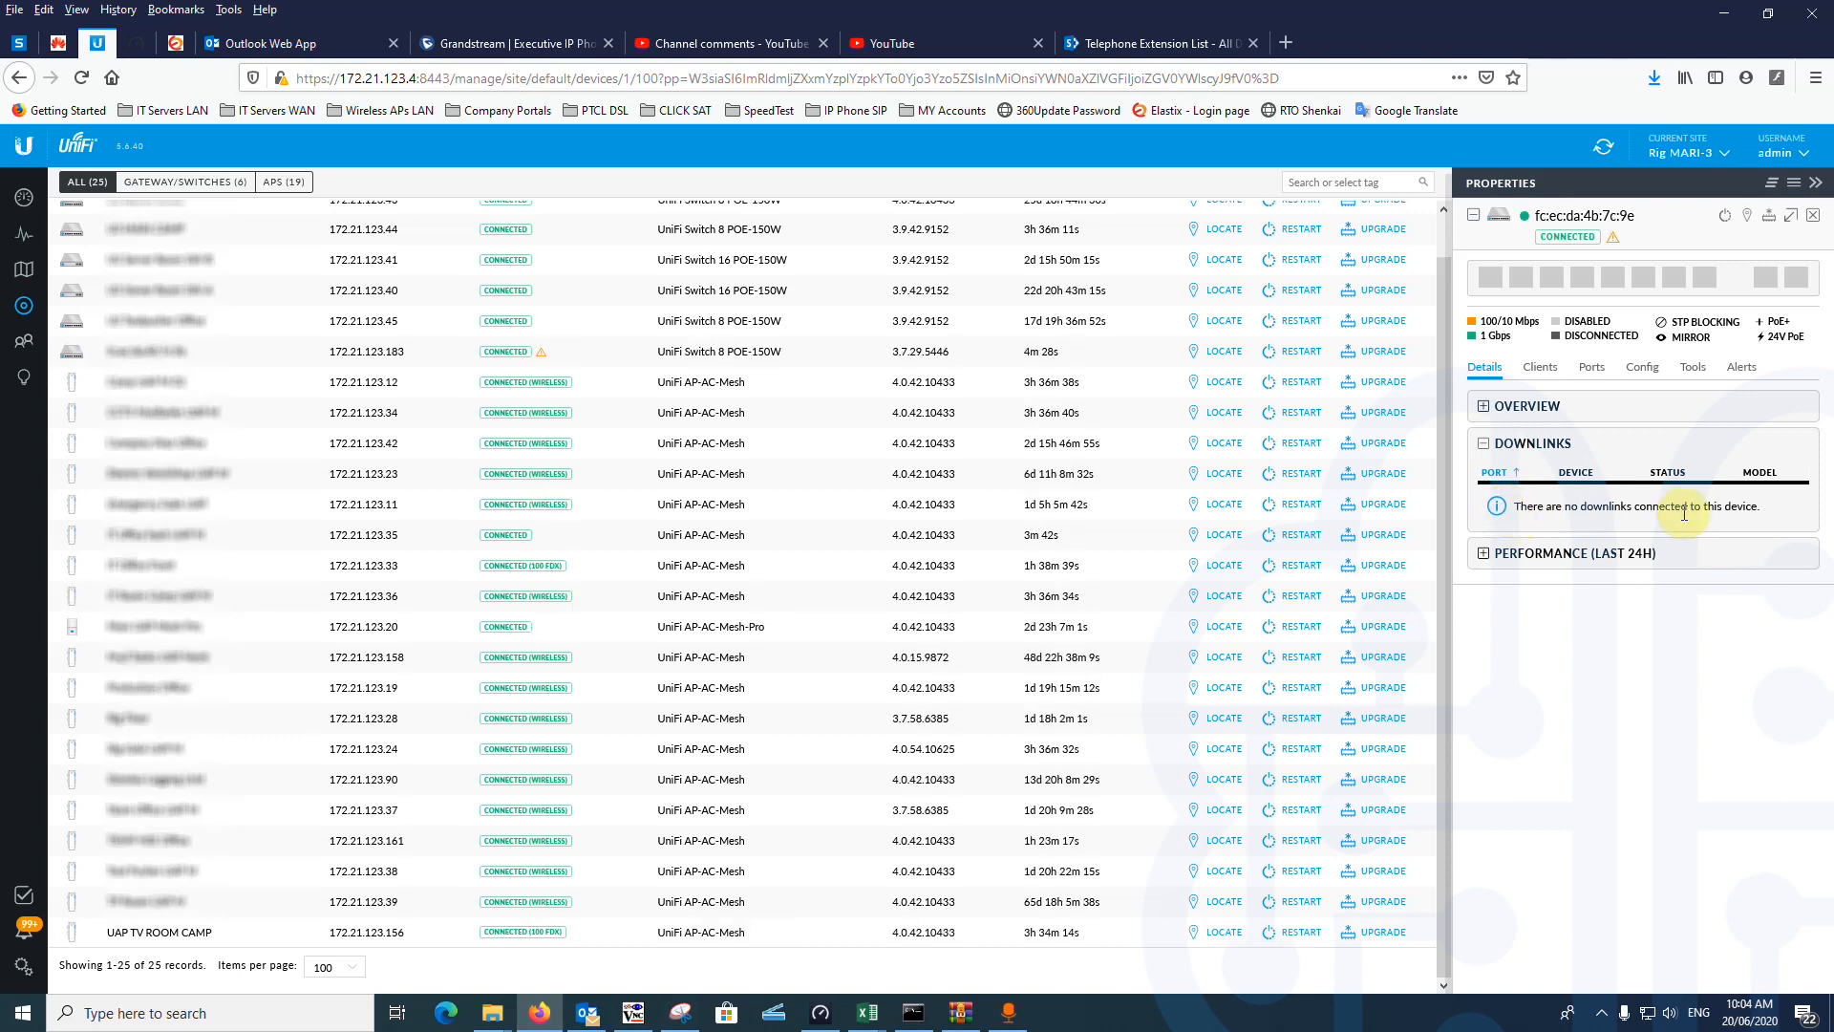
pyautogui.click(1528, 554)
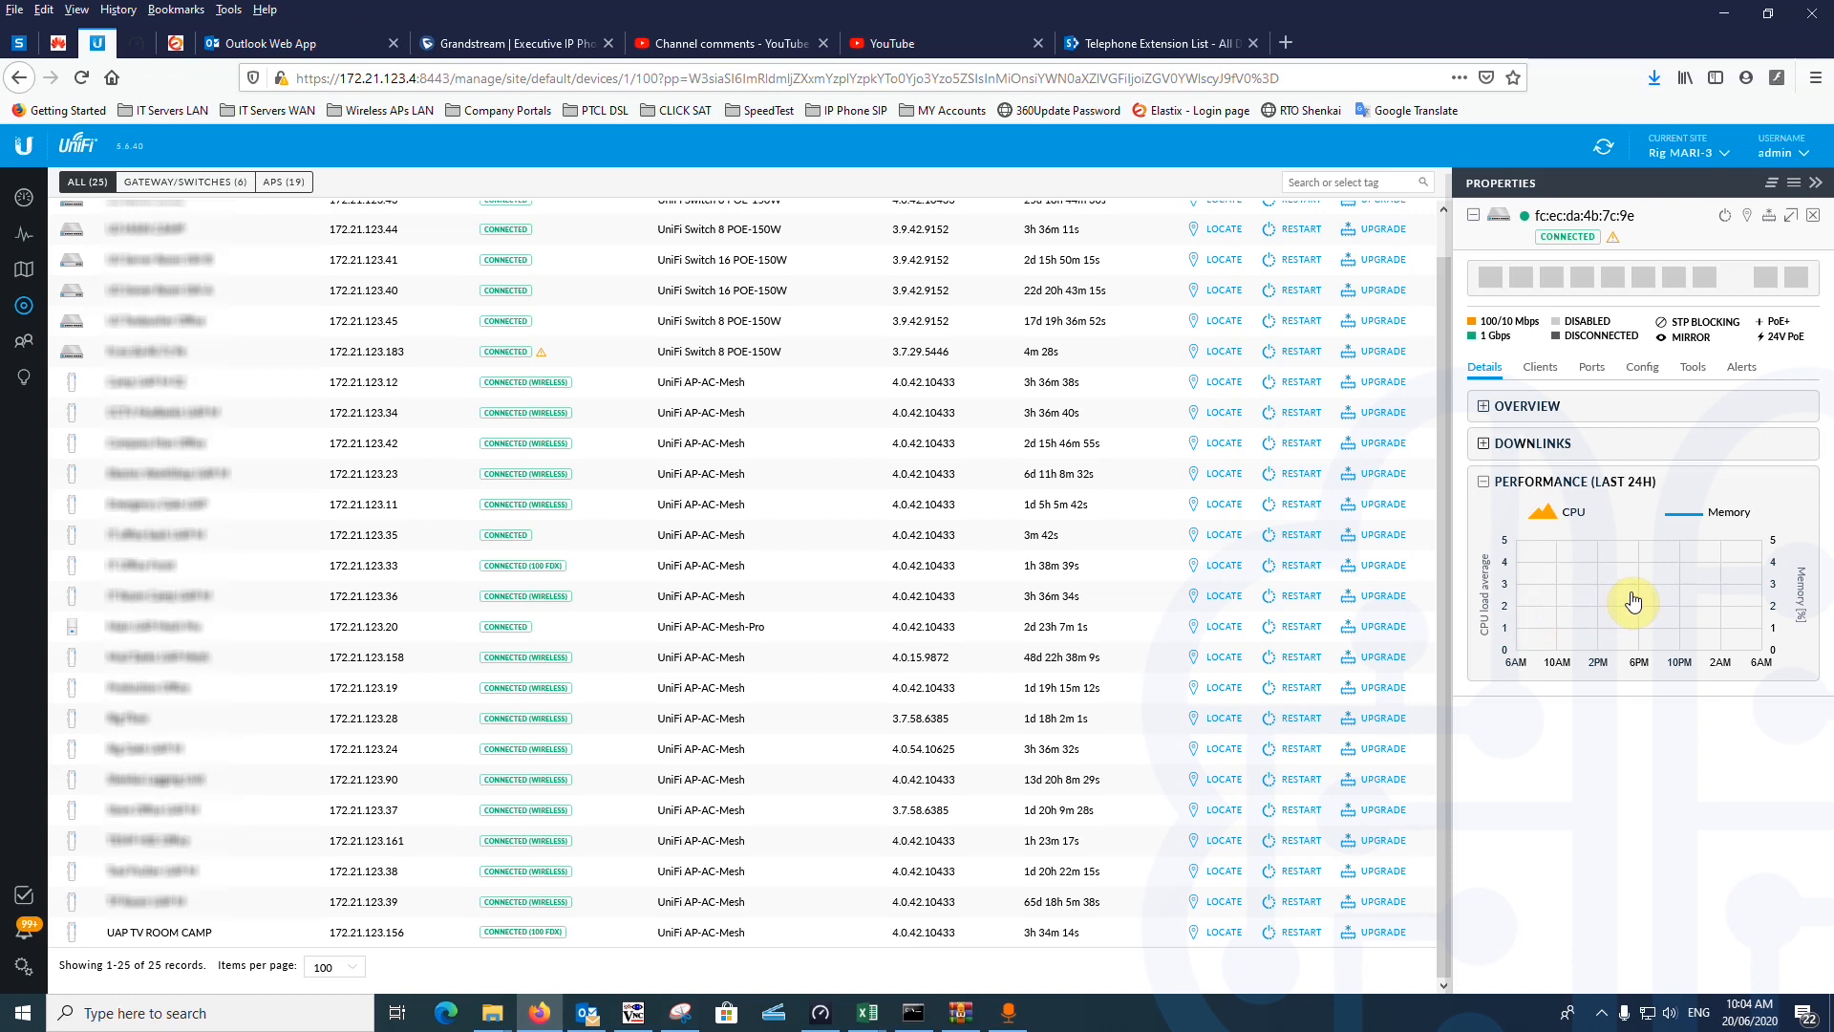
pyautogui.click(1545, 373)
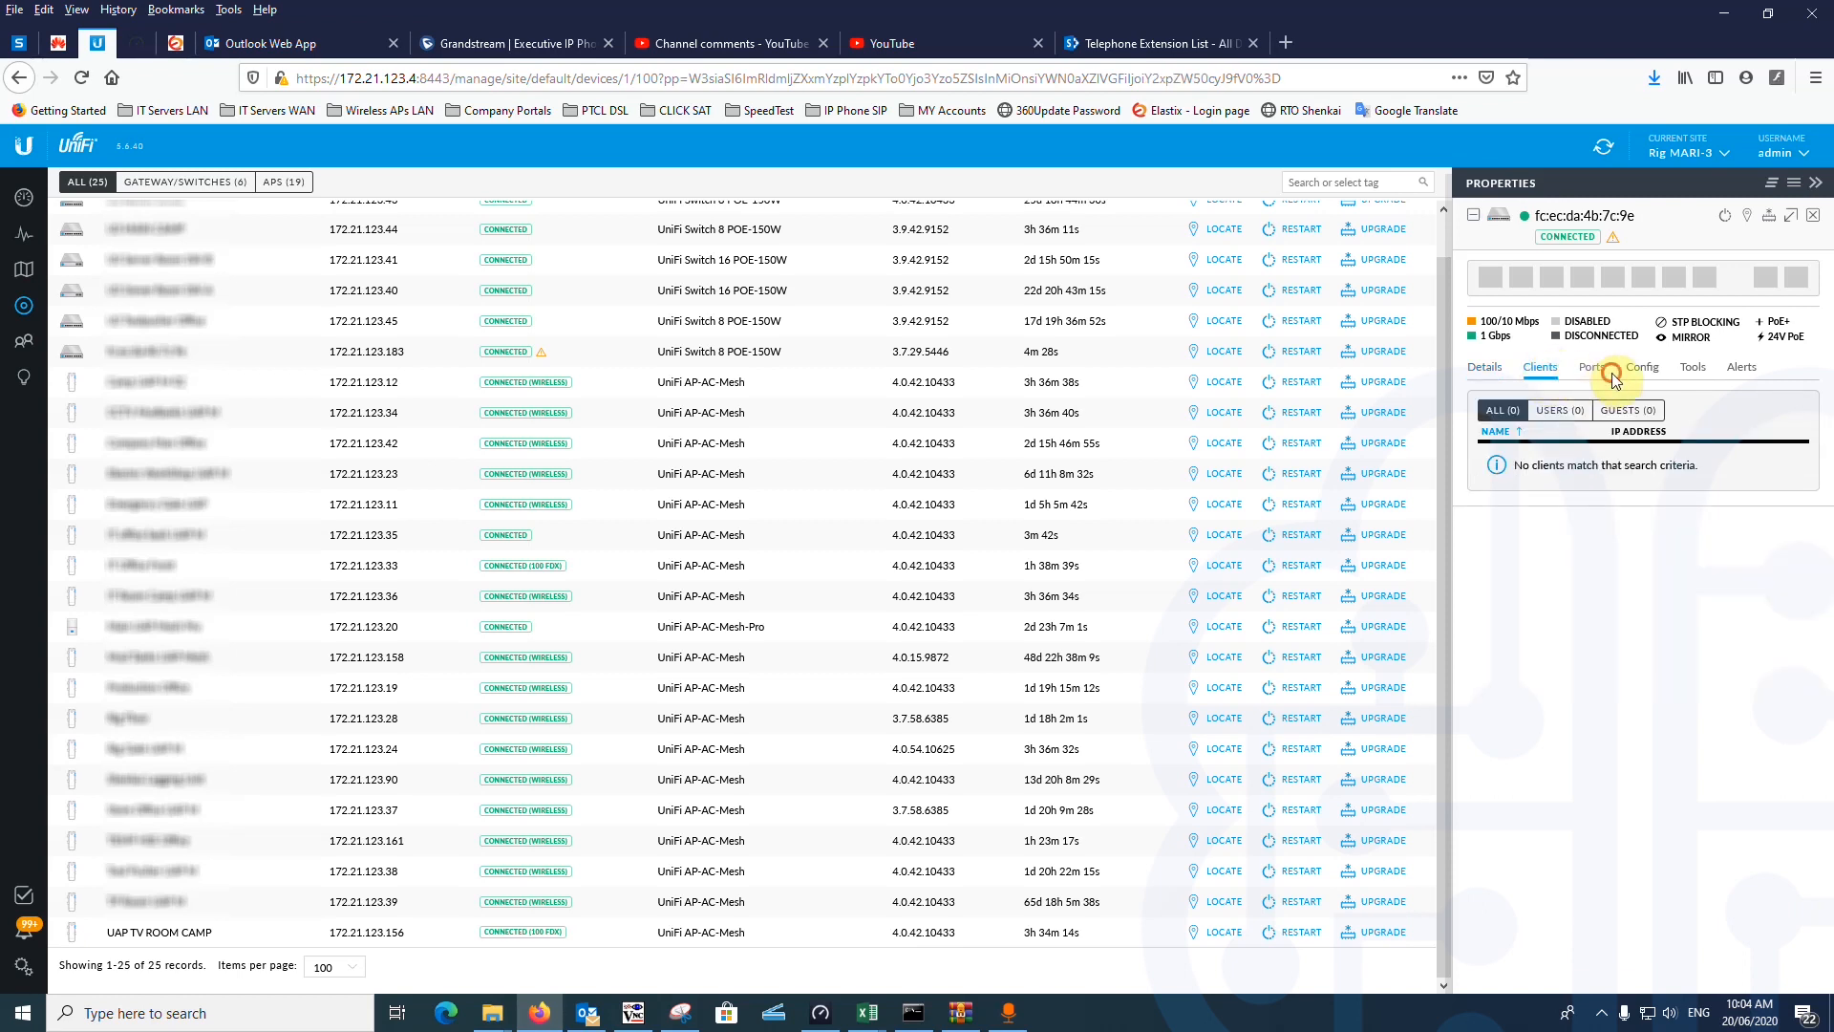
pyautogui.click(1484, 368)
pyautogui.click(1539, 368)
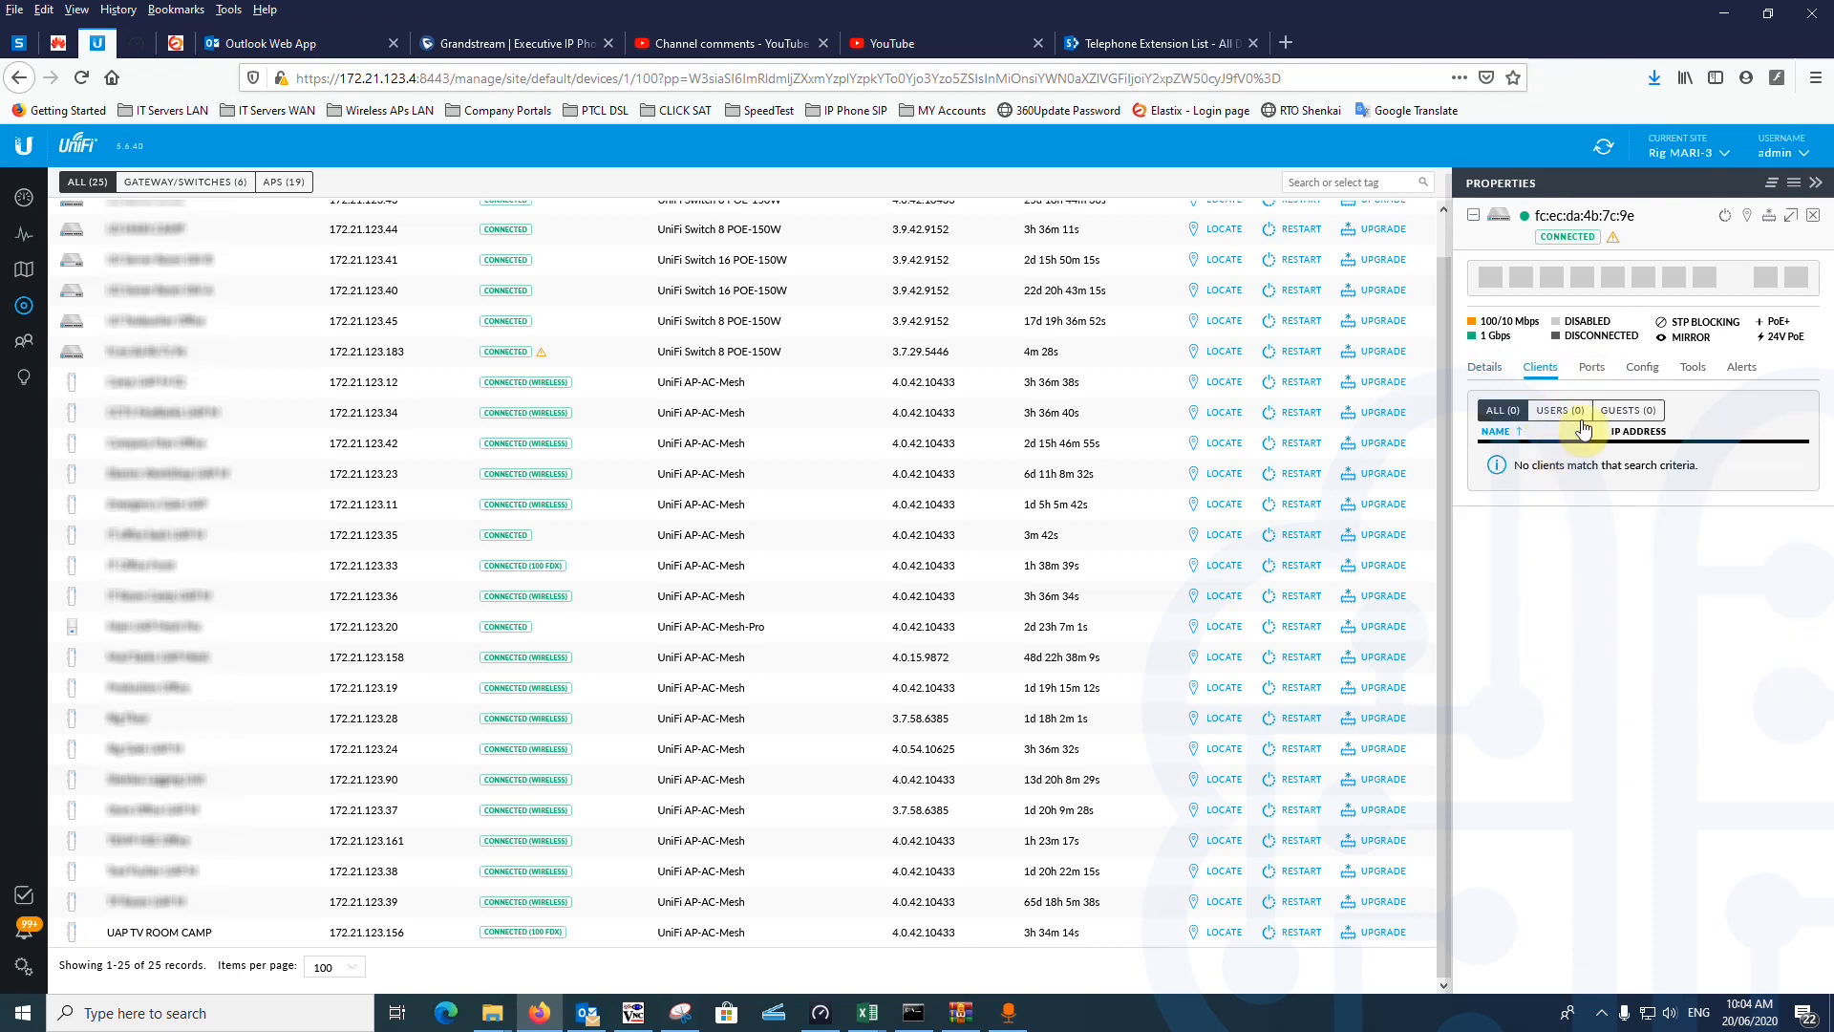
pyautogui.click(1592, 368)
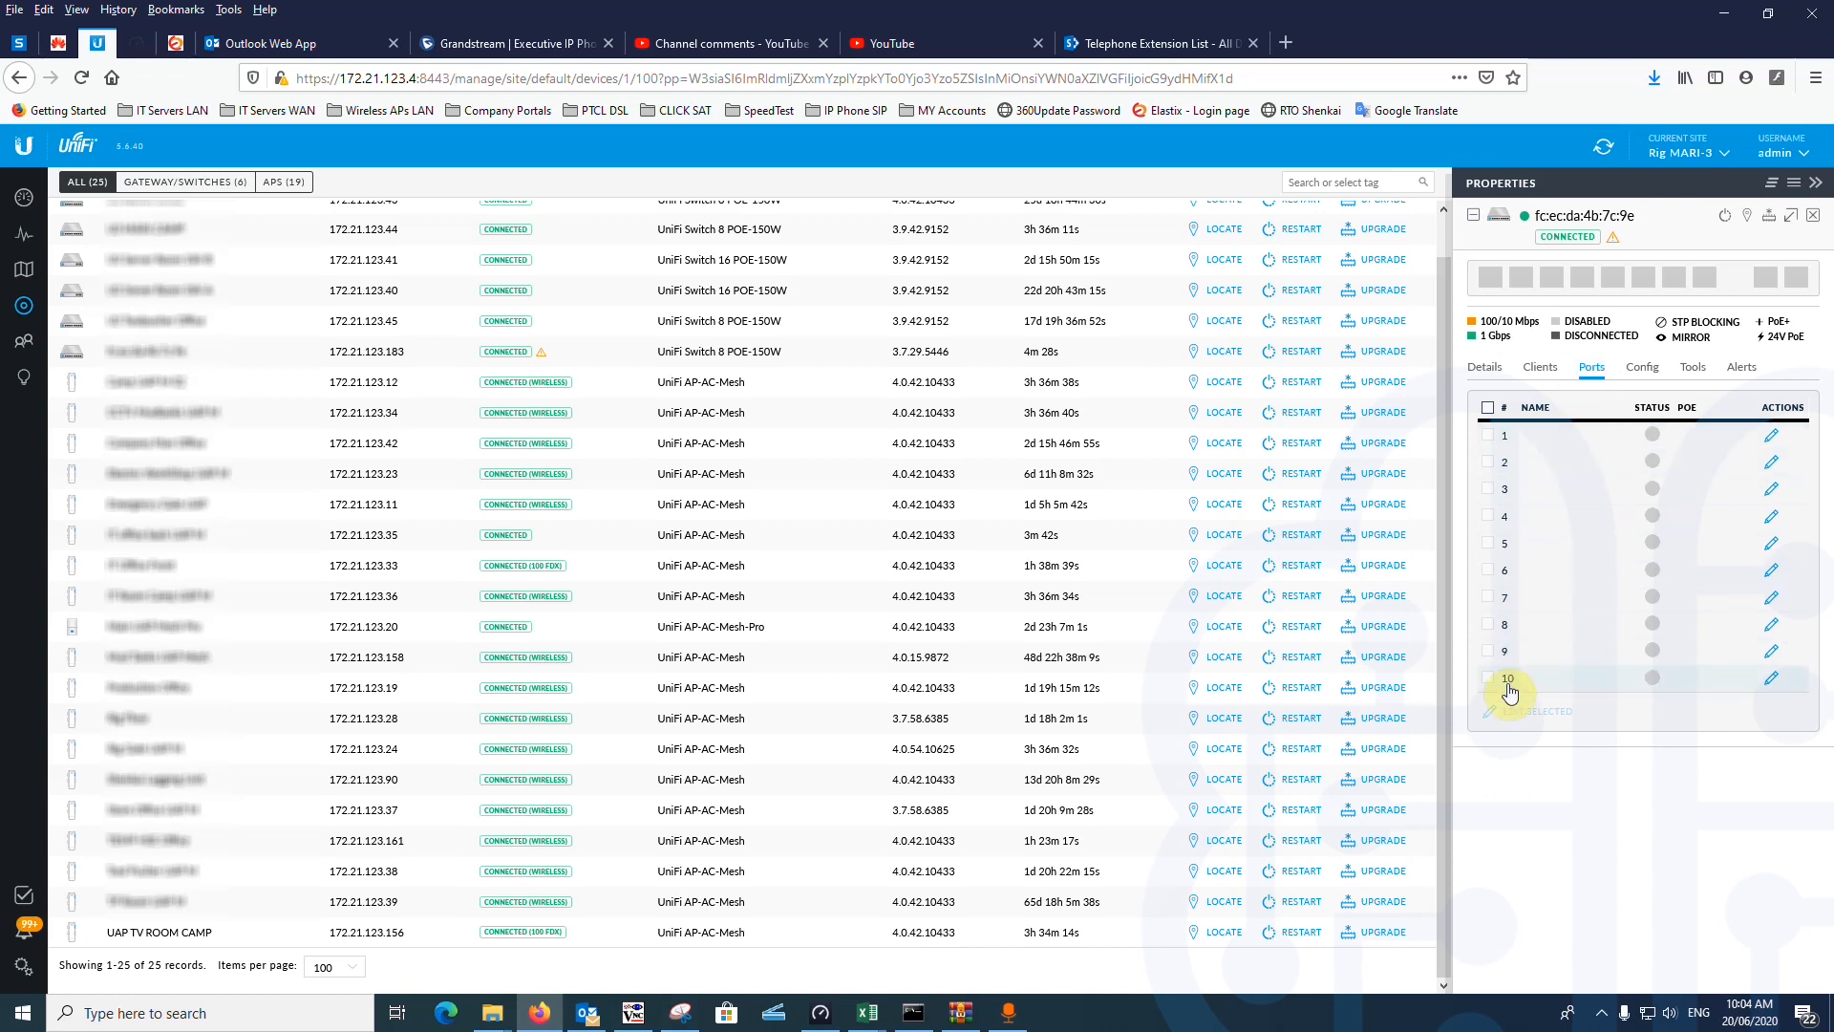
# Step: Set the new switch's alias to "Server Room" in its general configuration and save it
pyautogui.click(1655, 370)
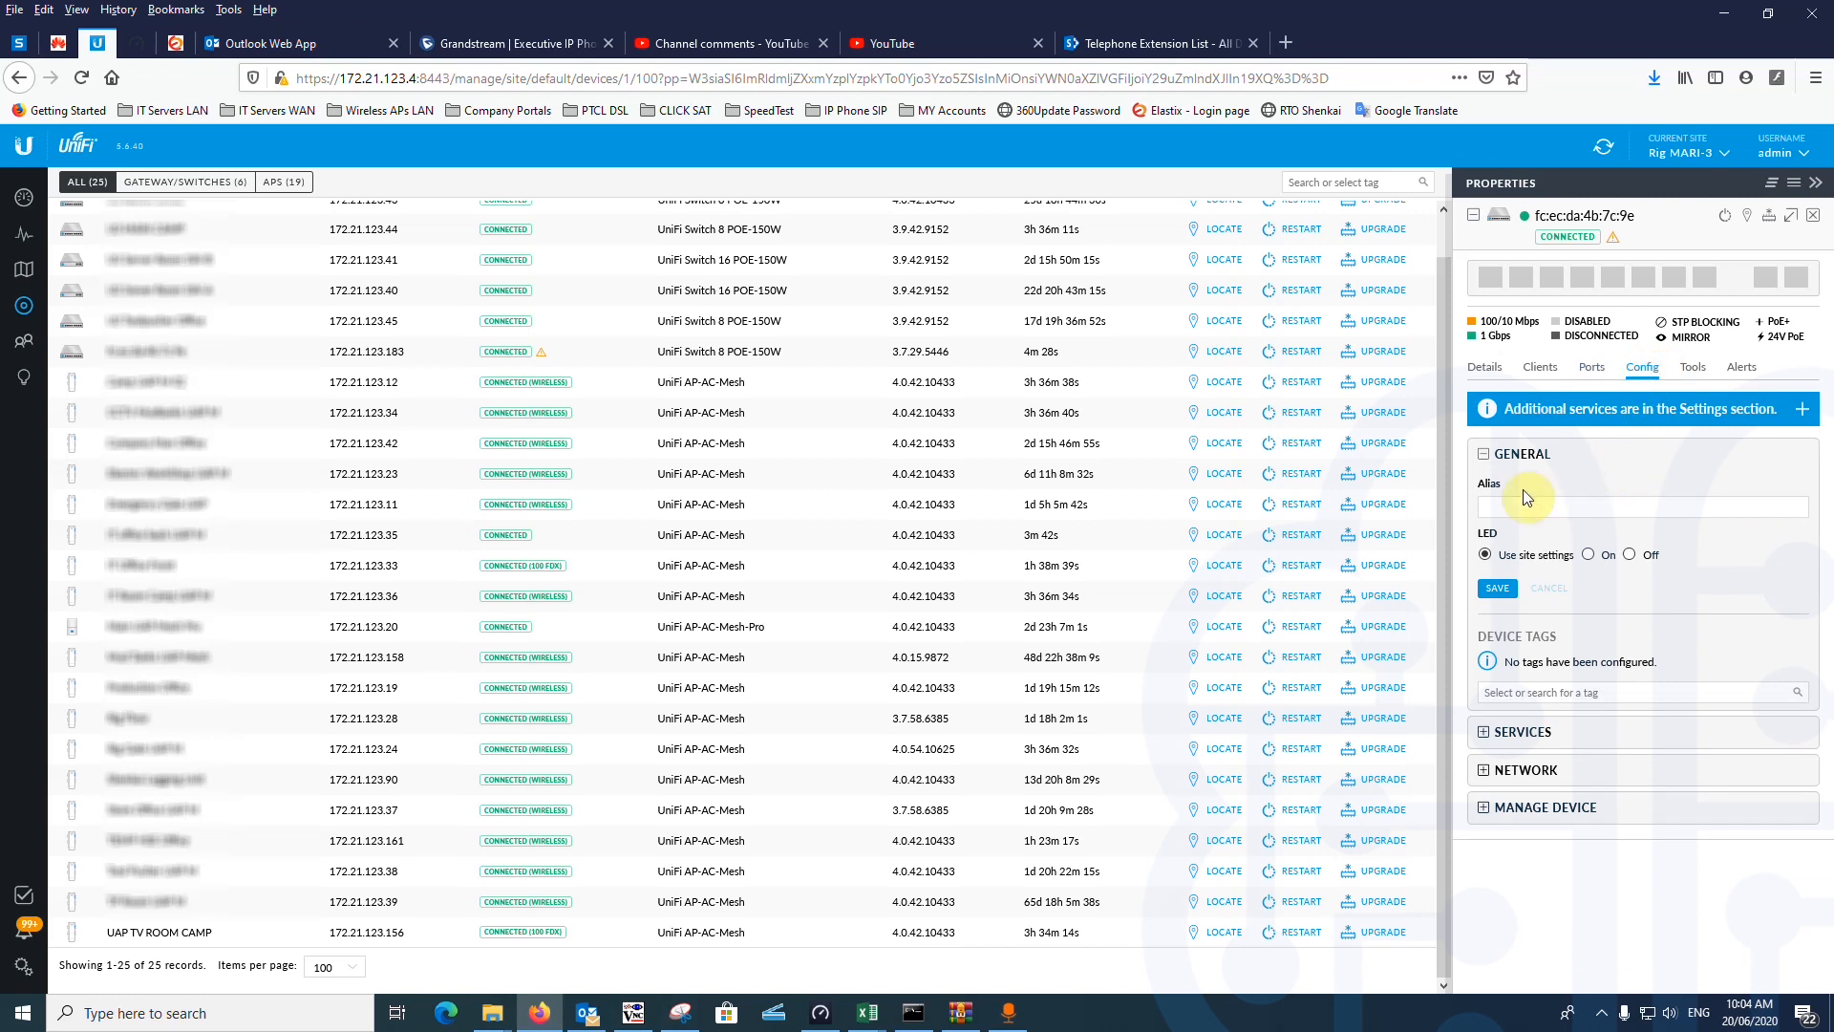
pyautogui.click(1500, 506)
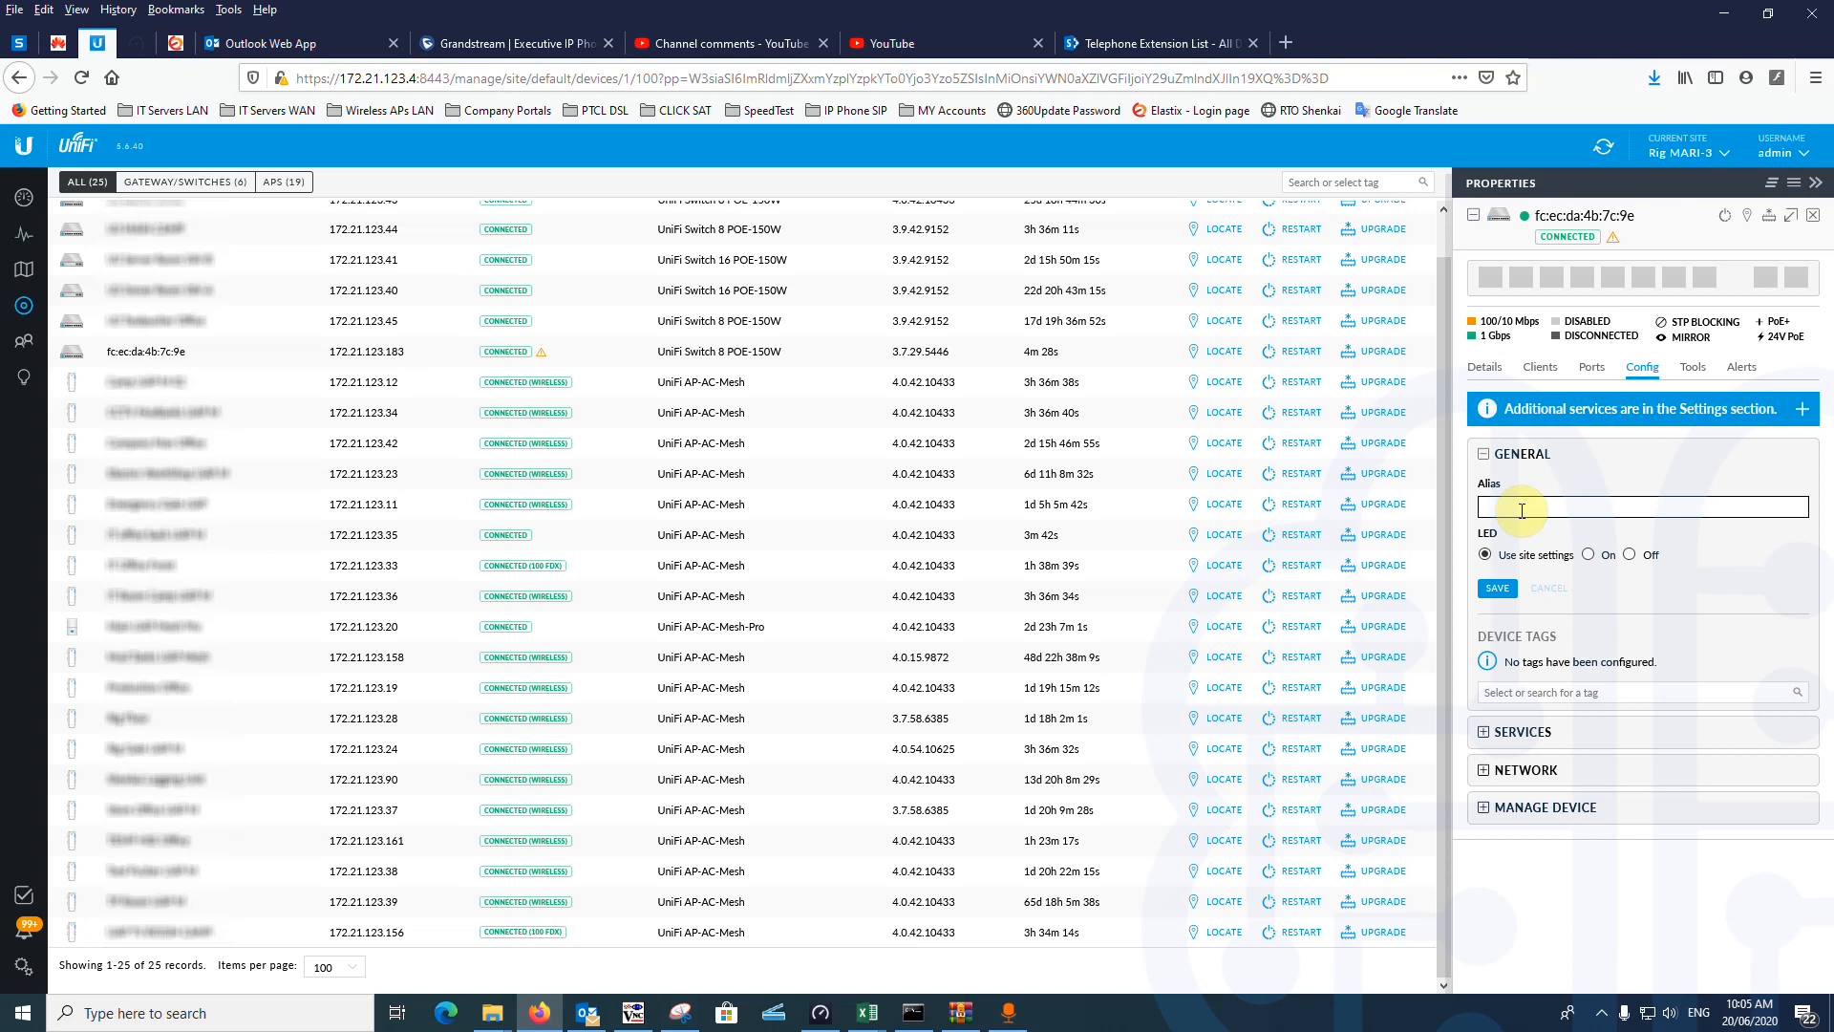
pyautogui.write('Server Room')
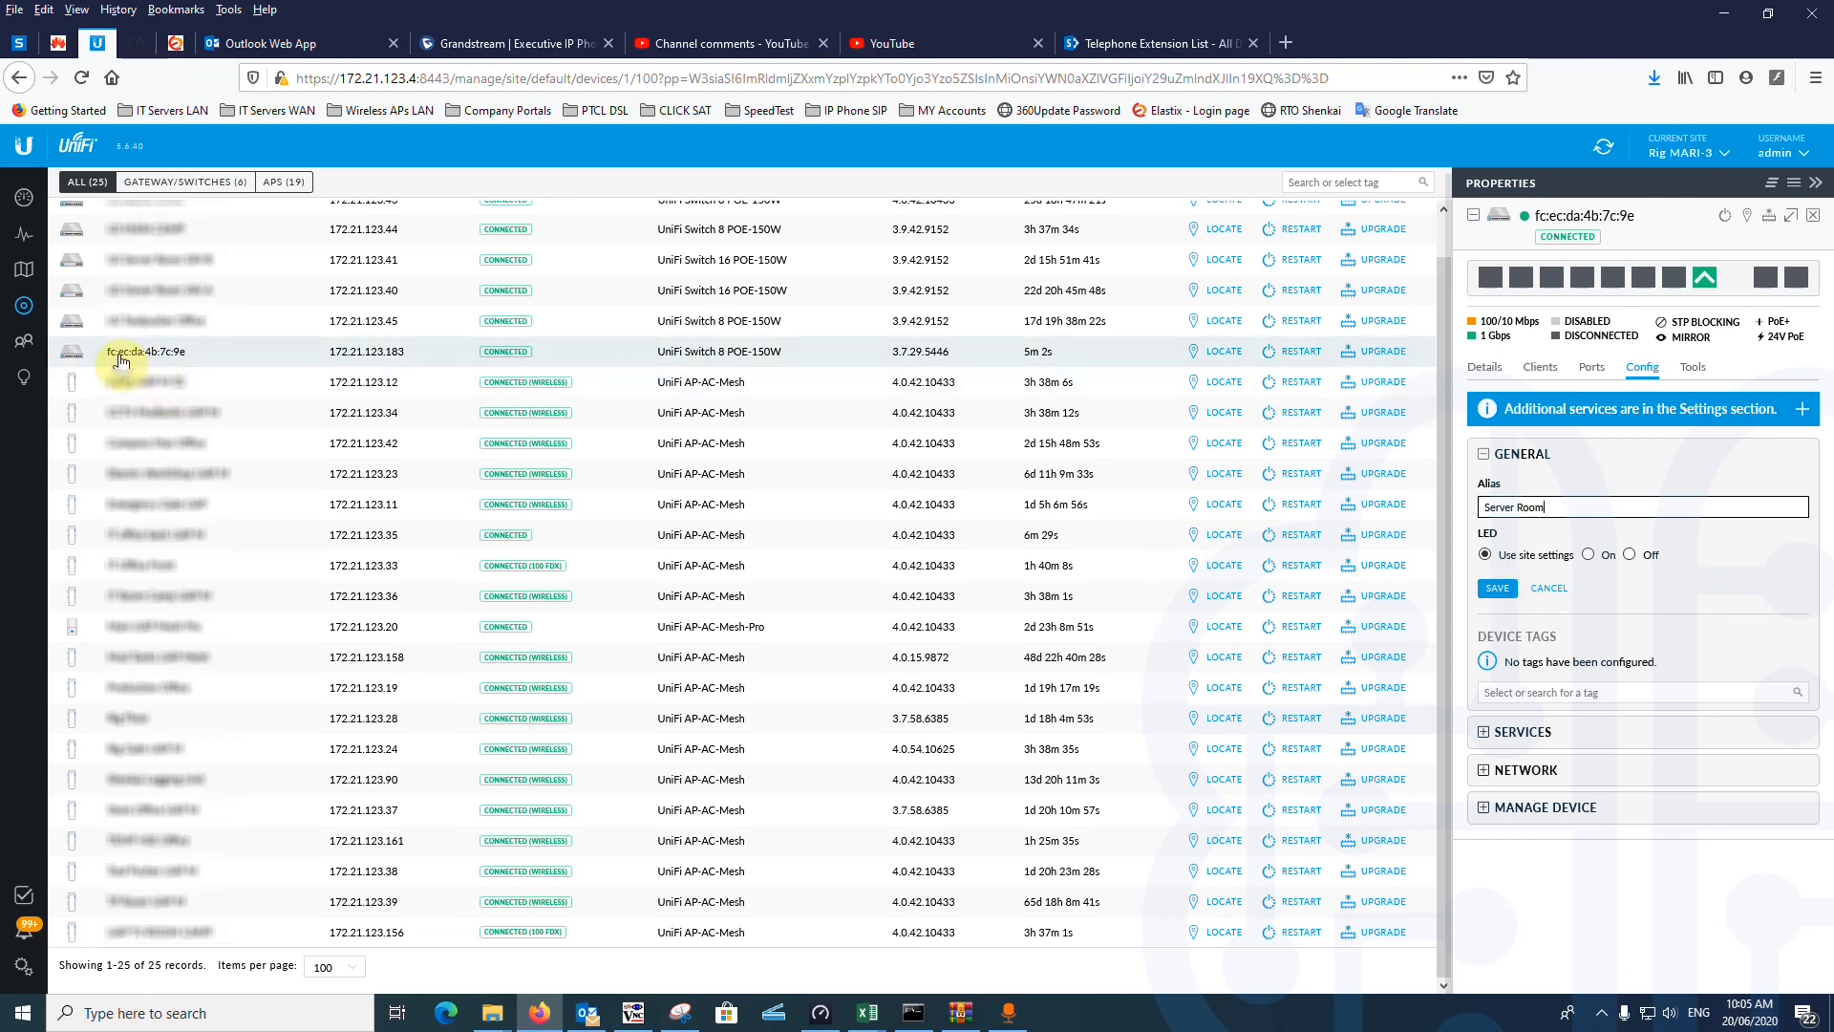
pyautogui.click(1496, 587)
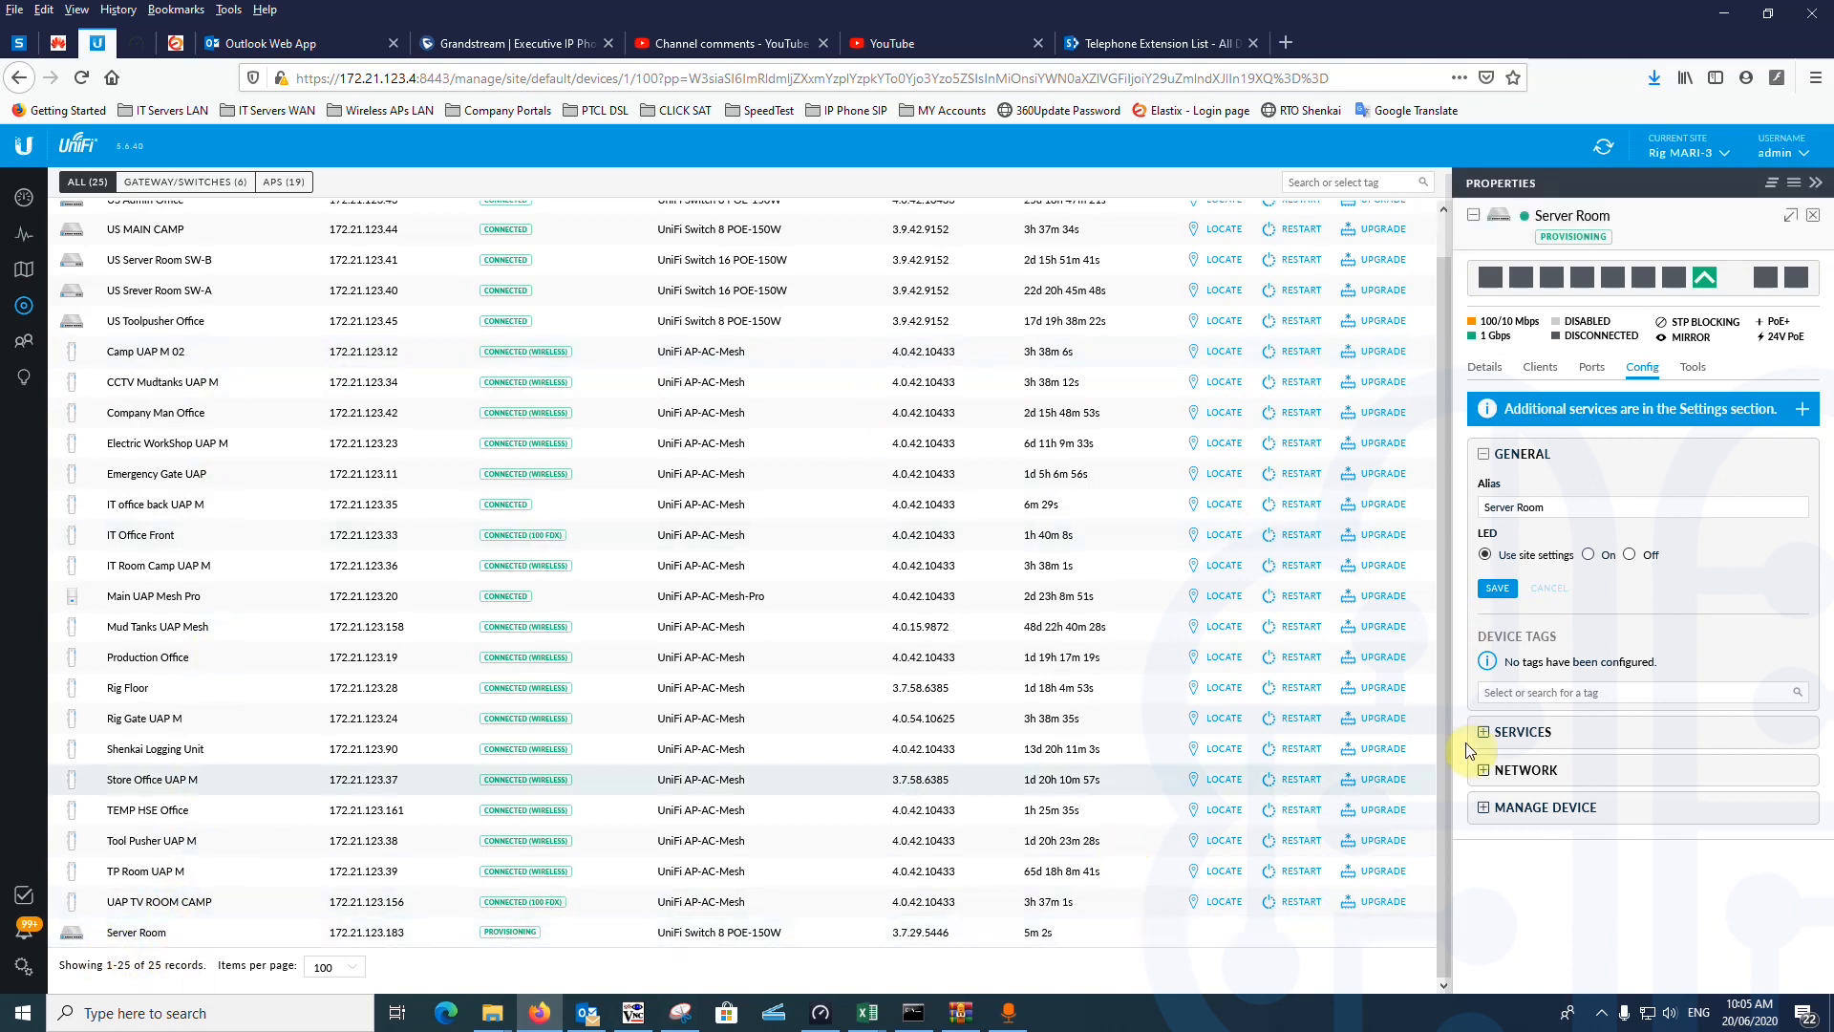
# Step: Examine the Server Room switch's service settings, including the management VLAN and spanning tree priority choices
pyautogui.click(1523, 733)
pyautogui.click(1798, 546)
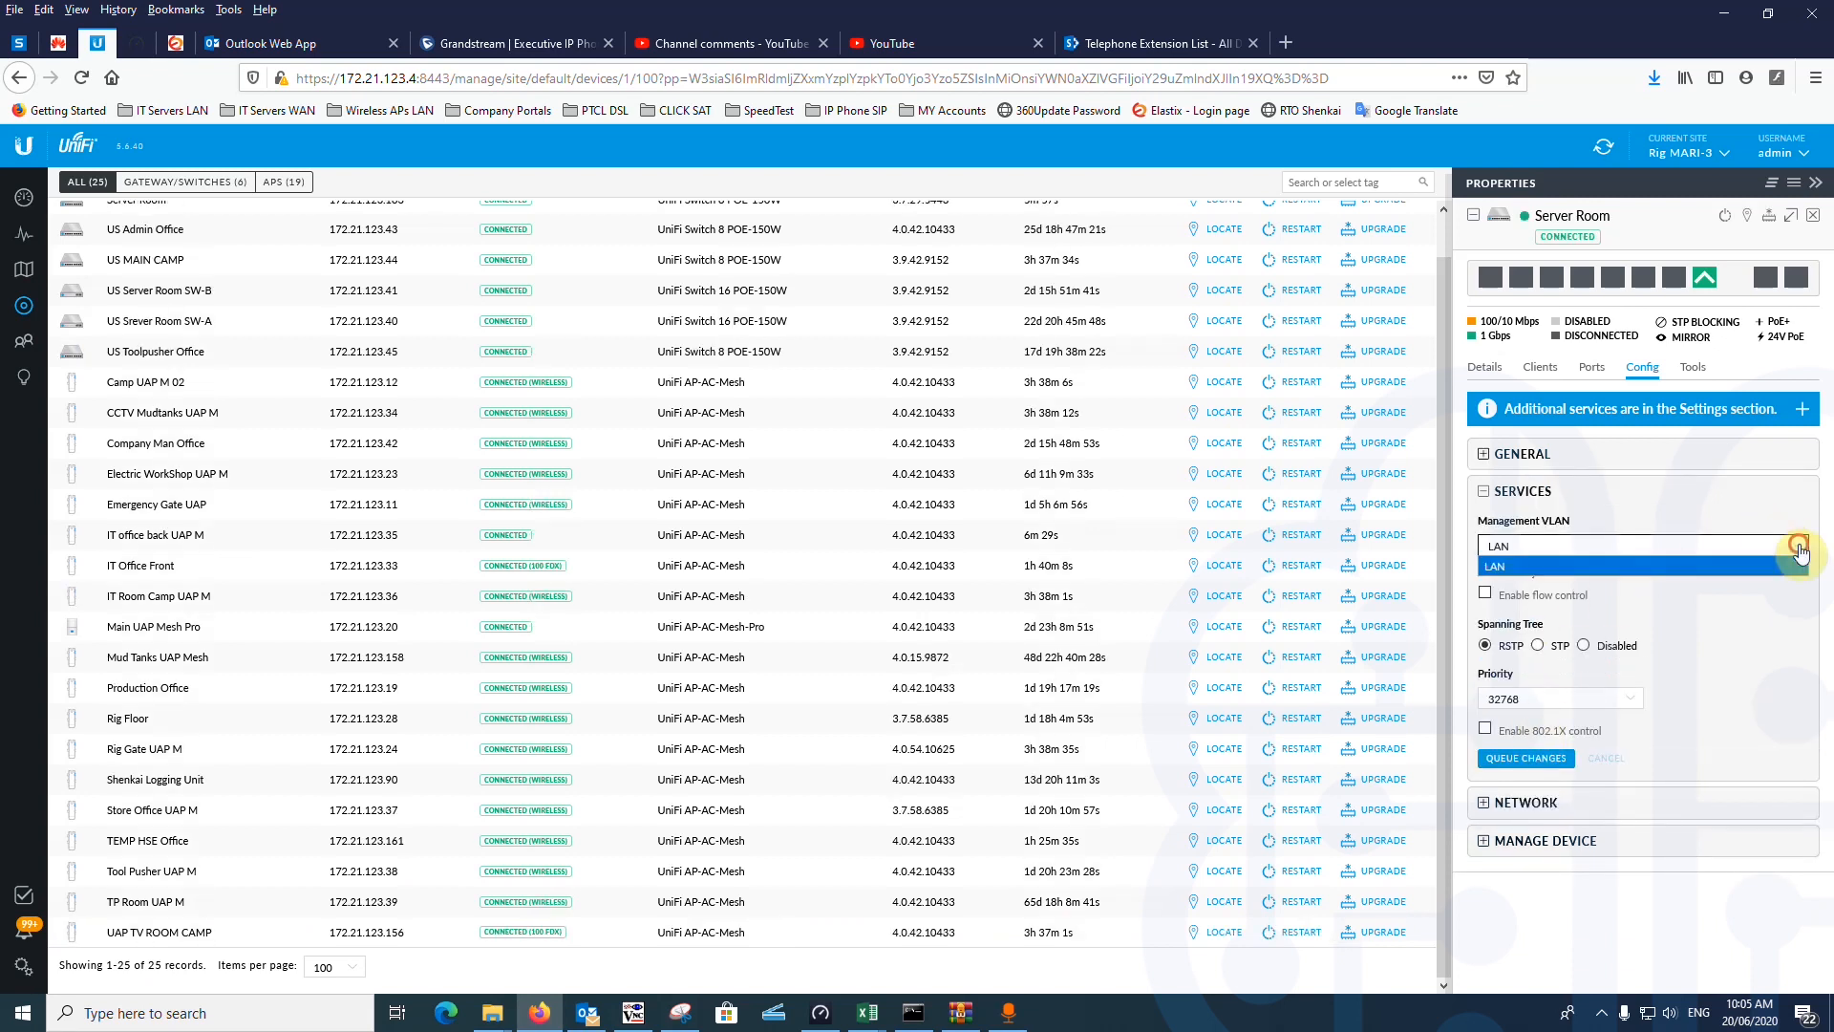
pyautogui.click(1799, 546)
pyautogui.click(1799, 547)
pyautogui.click(1798, 547)
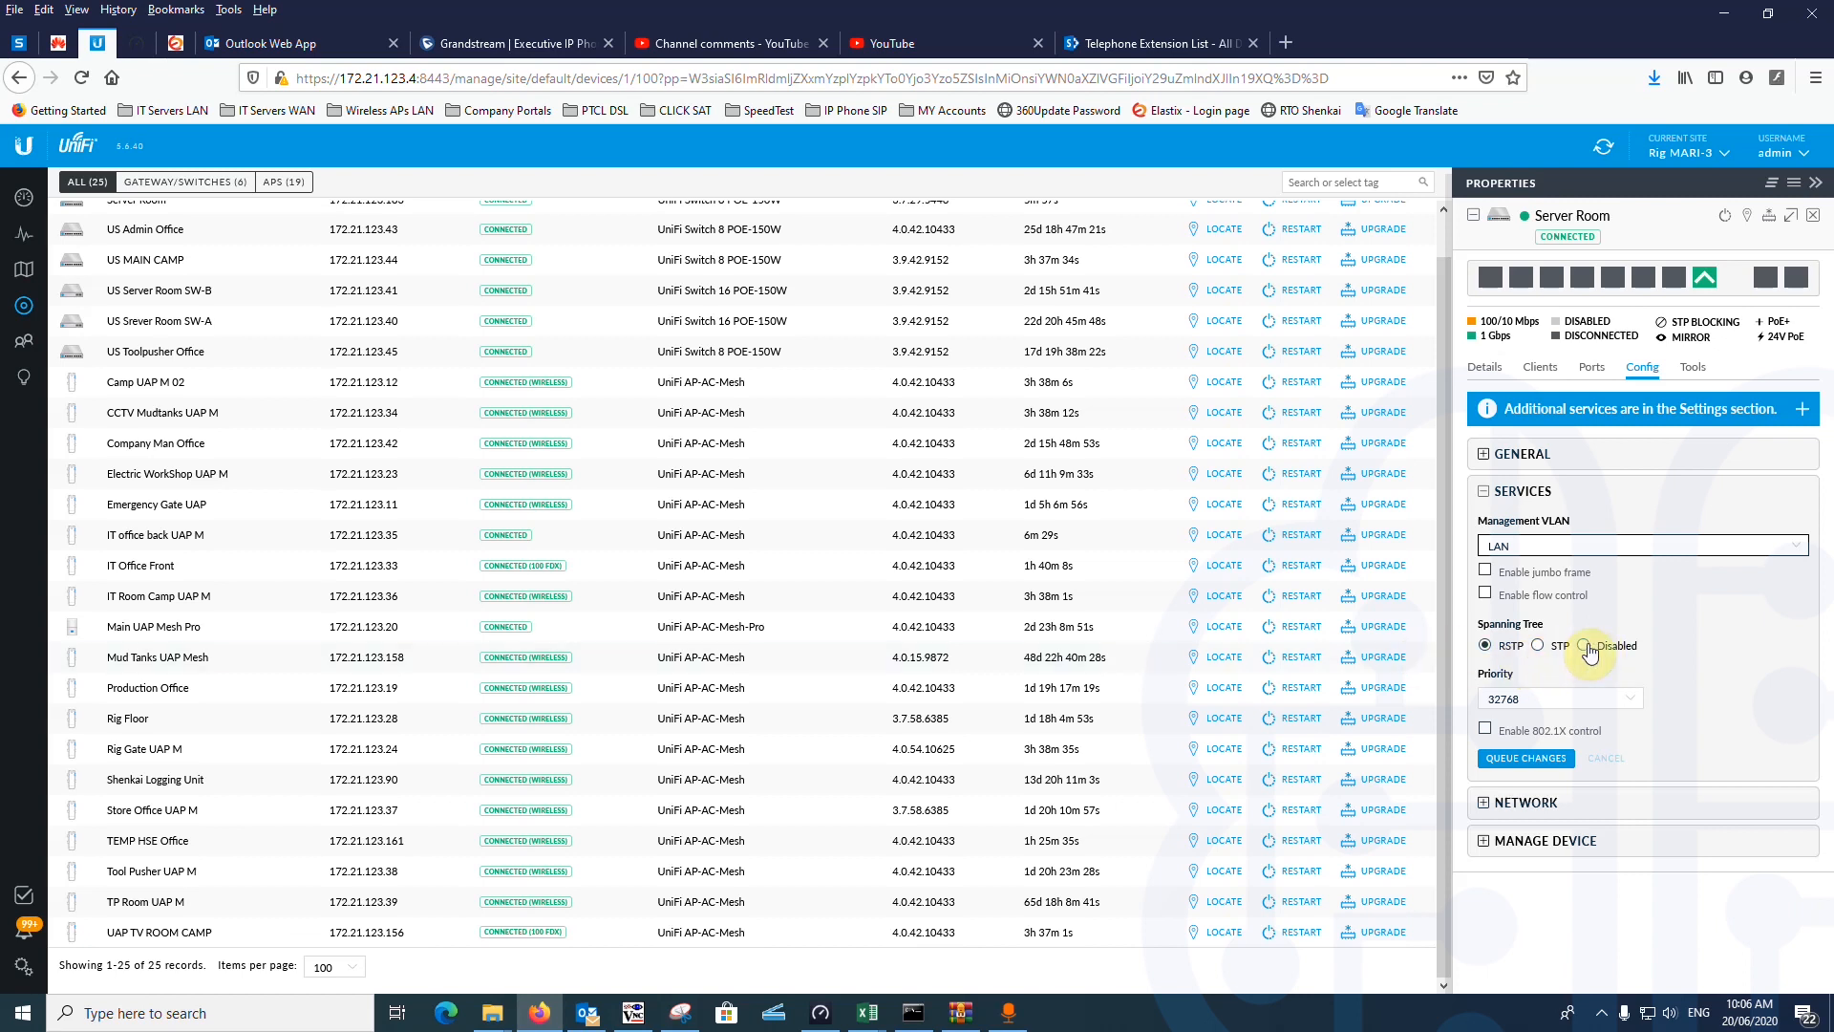
pyautogui.click(1624, 703)
pyautogui.click(1626, 704)
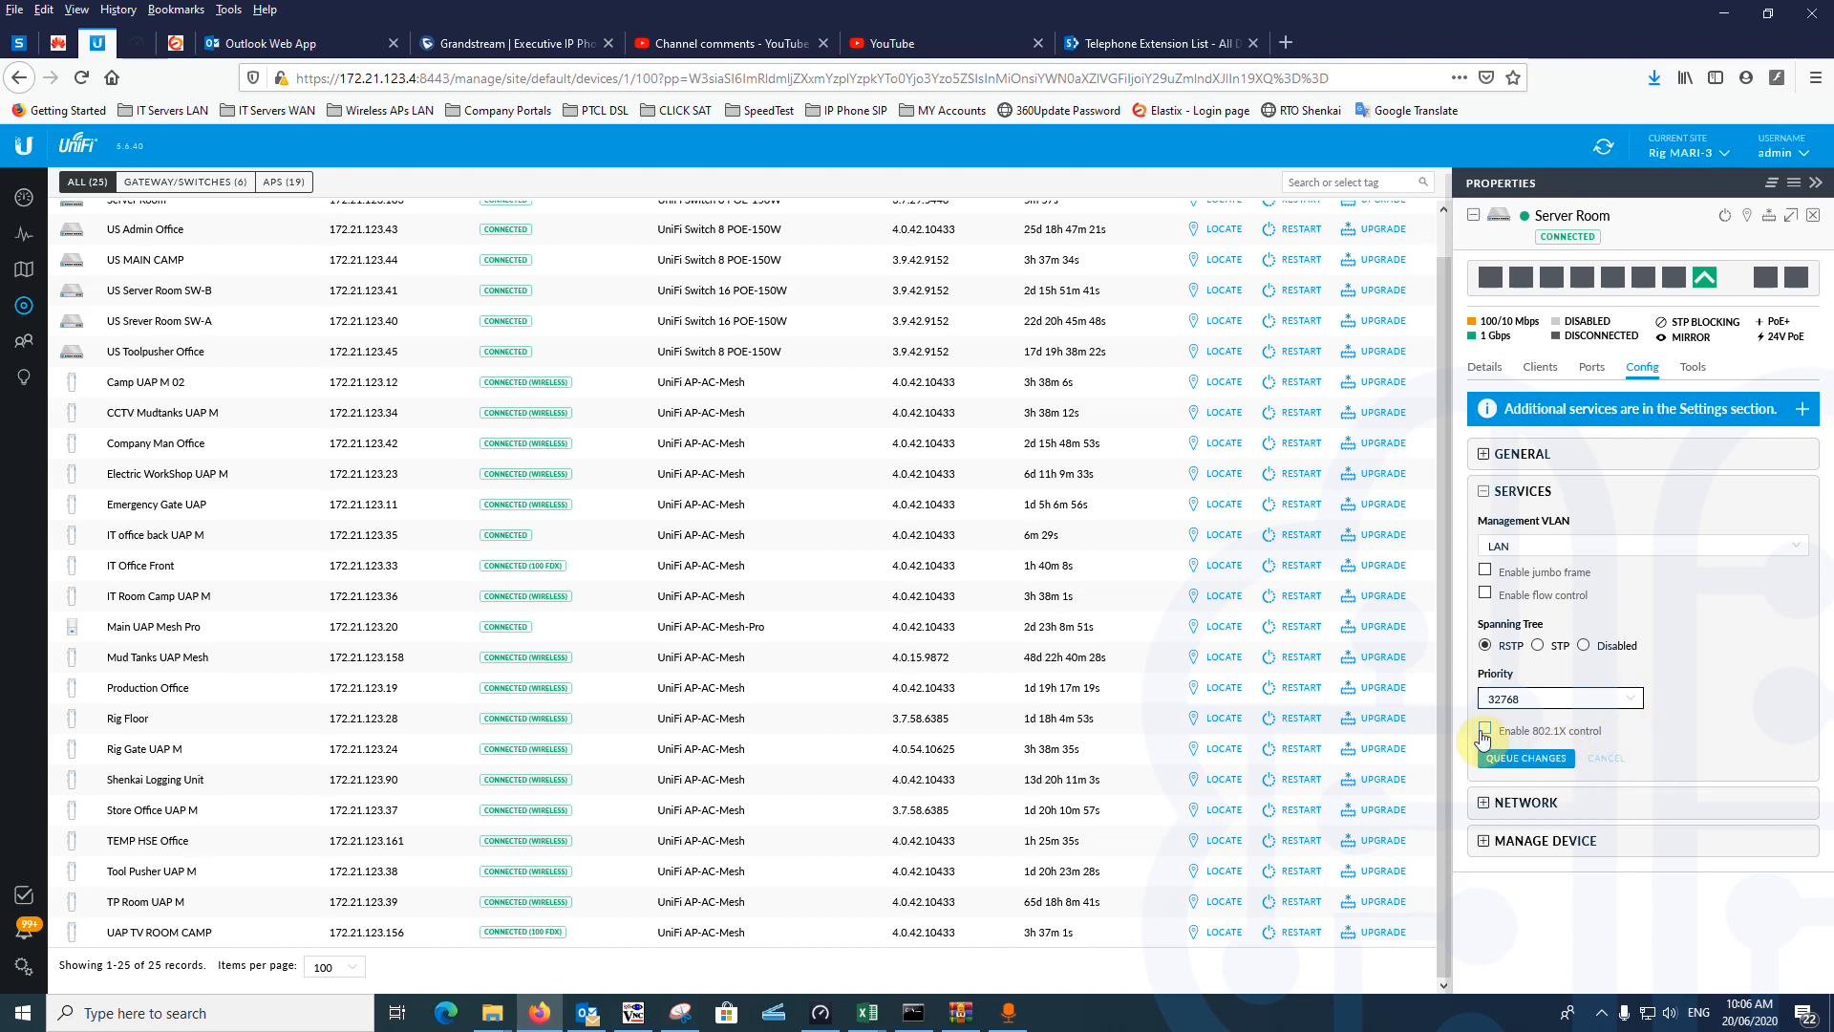
# Step: Set the Server Room switch's IP configuration to Static IP in its network settings
pyautogui.click(1526, 804)
pyautogui.click(1647, 583)
pyautogui.click(1619, 622)
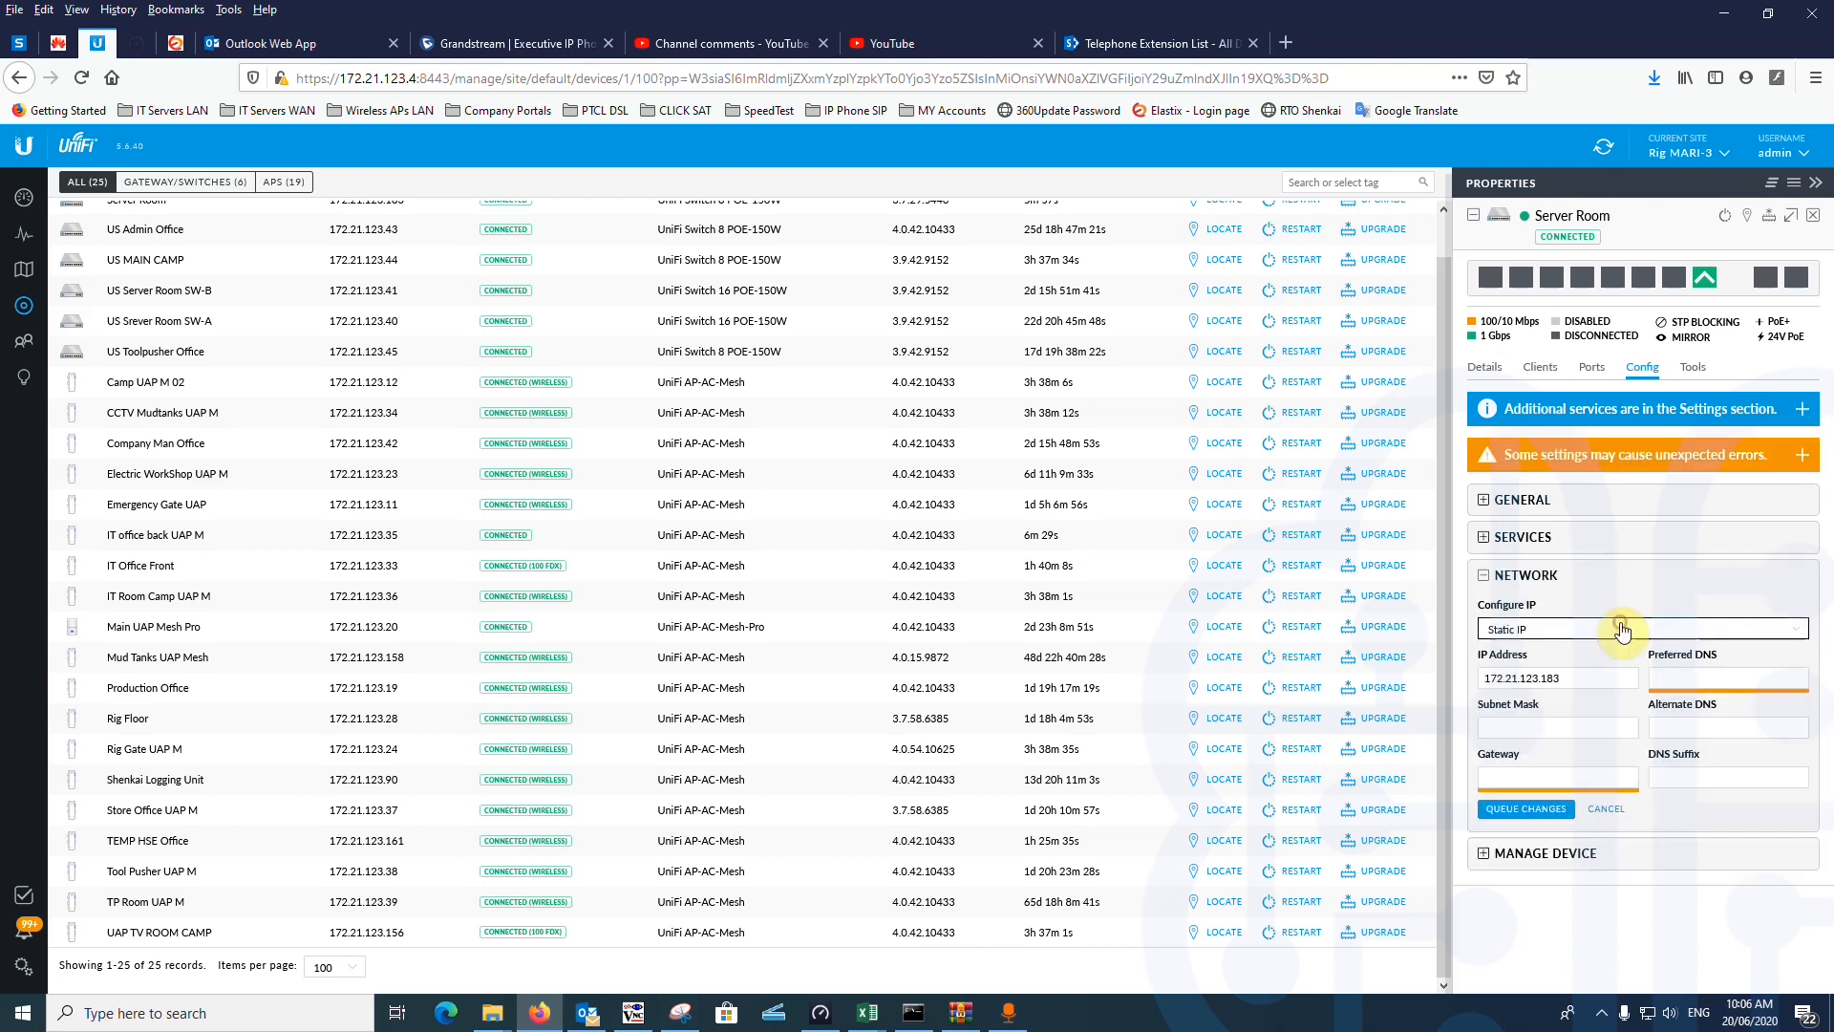
# Step: Review the static network fields for IP address, preferred DNS, gateway and subnet mask, comparing the address with the device list
pyautogui.click(1557, 678)
pyautogui.doubleClick(1552, 678)
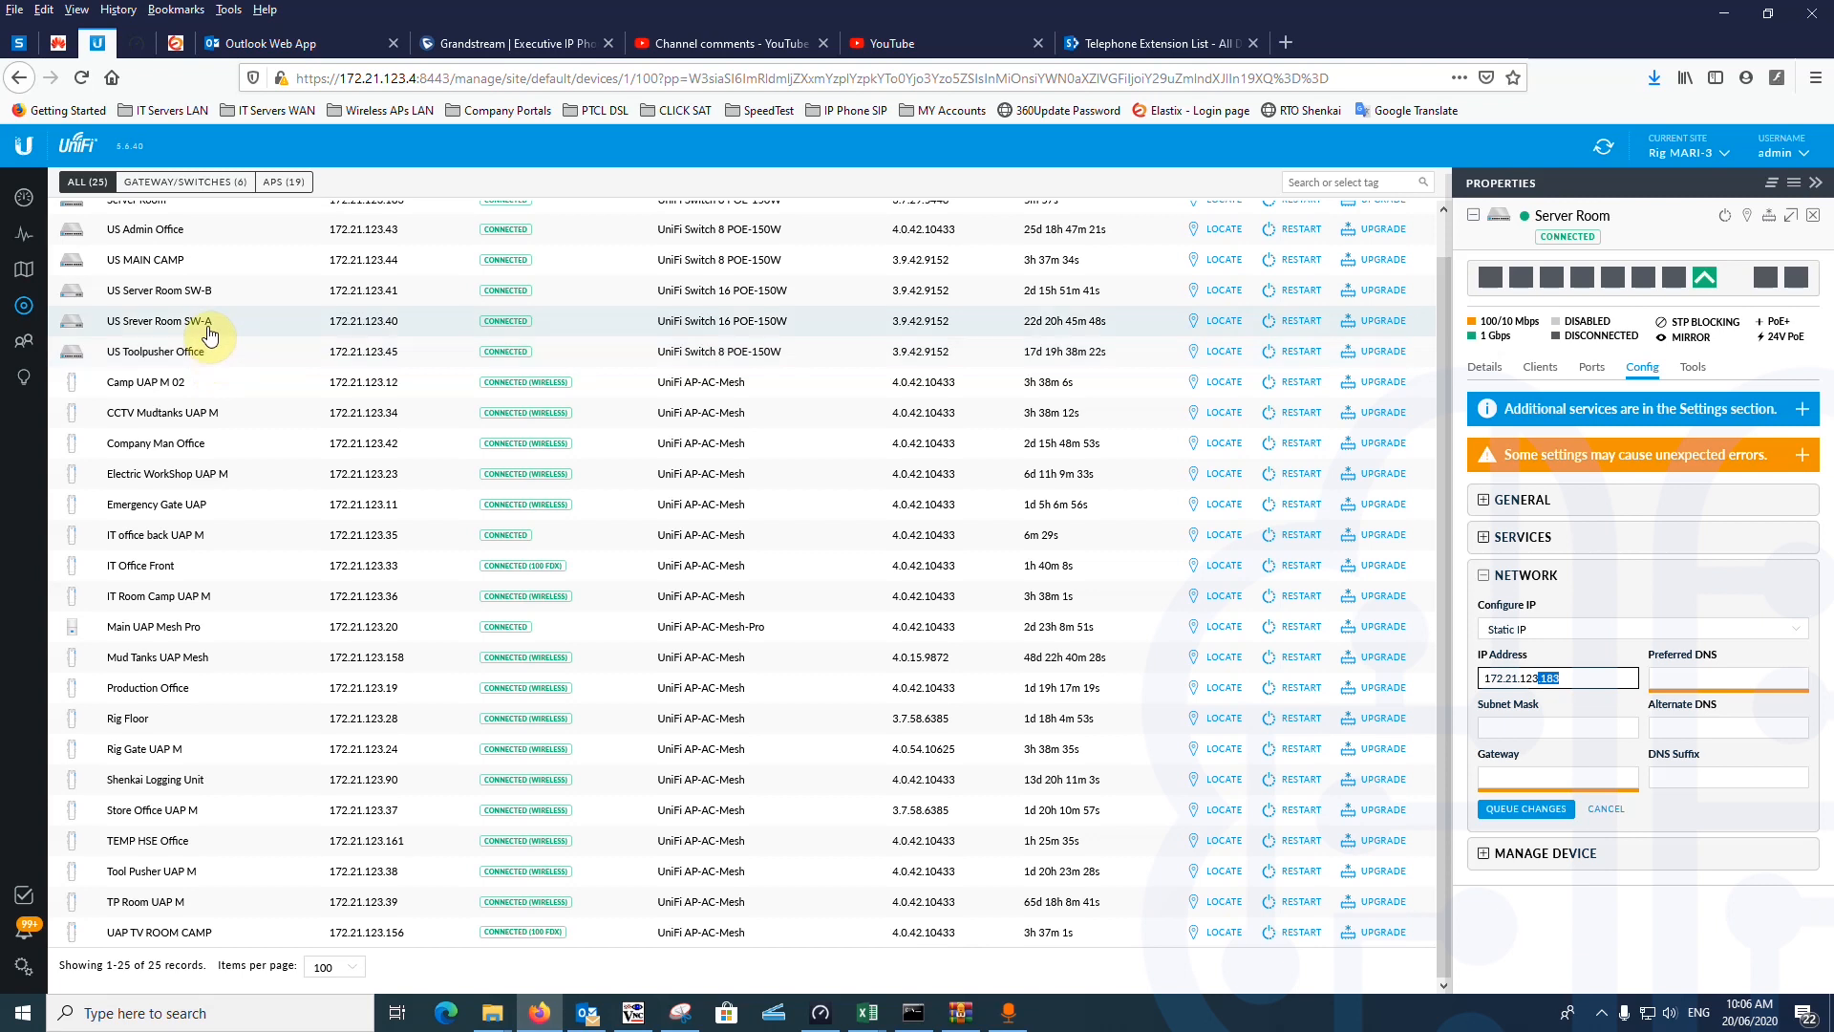
pyautogui.scroll(1, 181, 256)
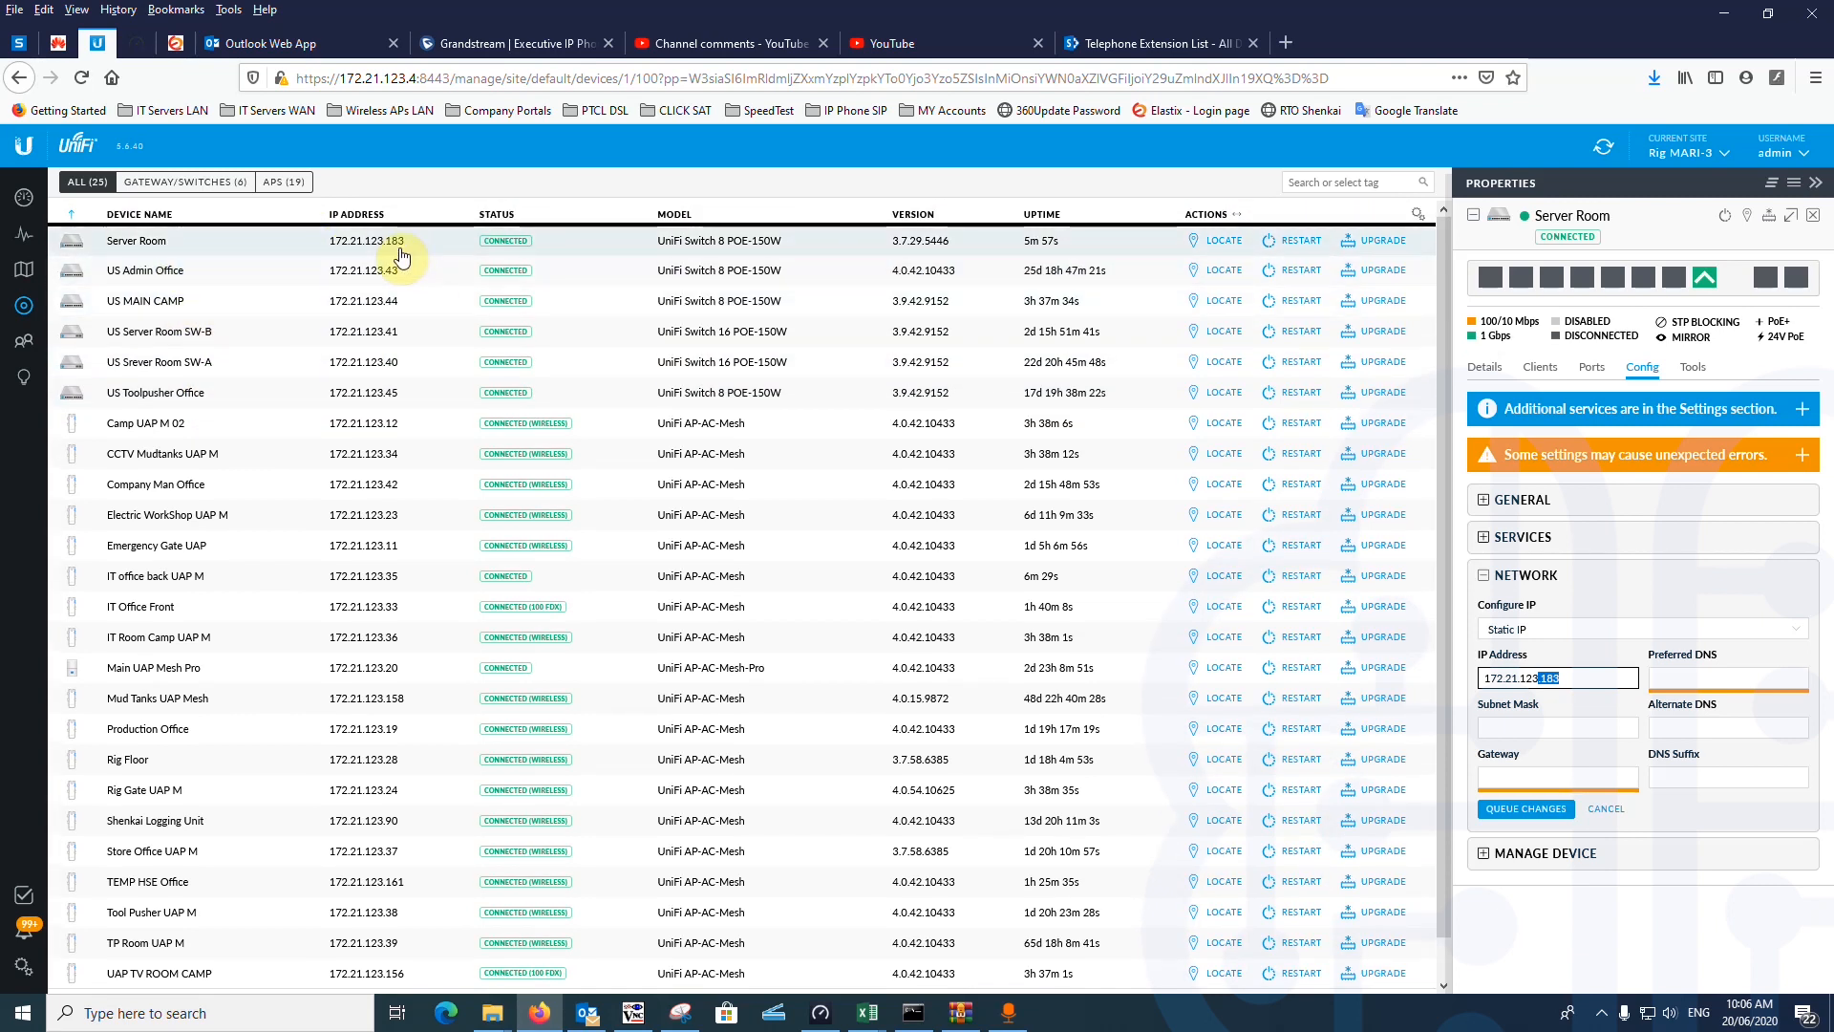
pyautogui.click(1724, 680)
pyautogui.moveTo(1561, 679); pyautogui.dragTo(1548, 677)
pyautogui.click(1577, 681)
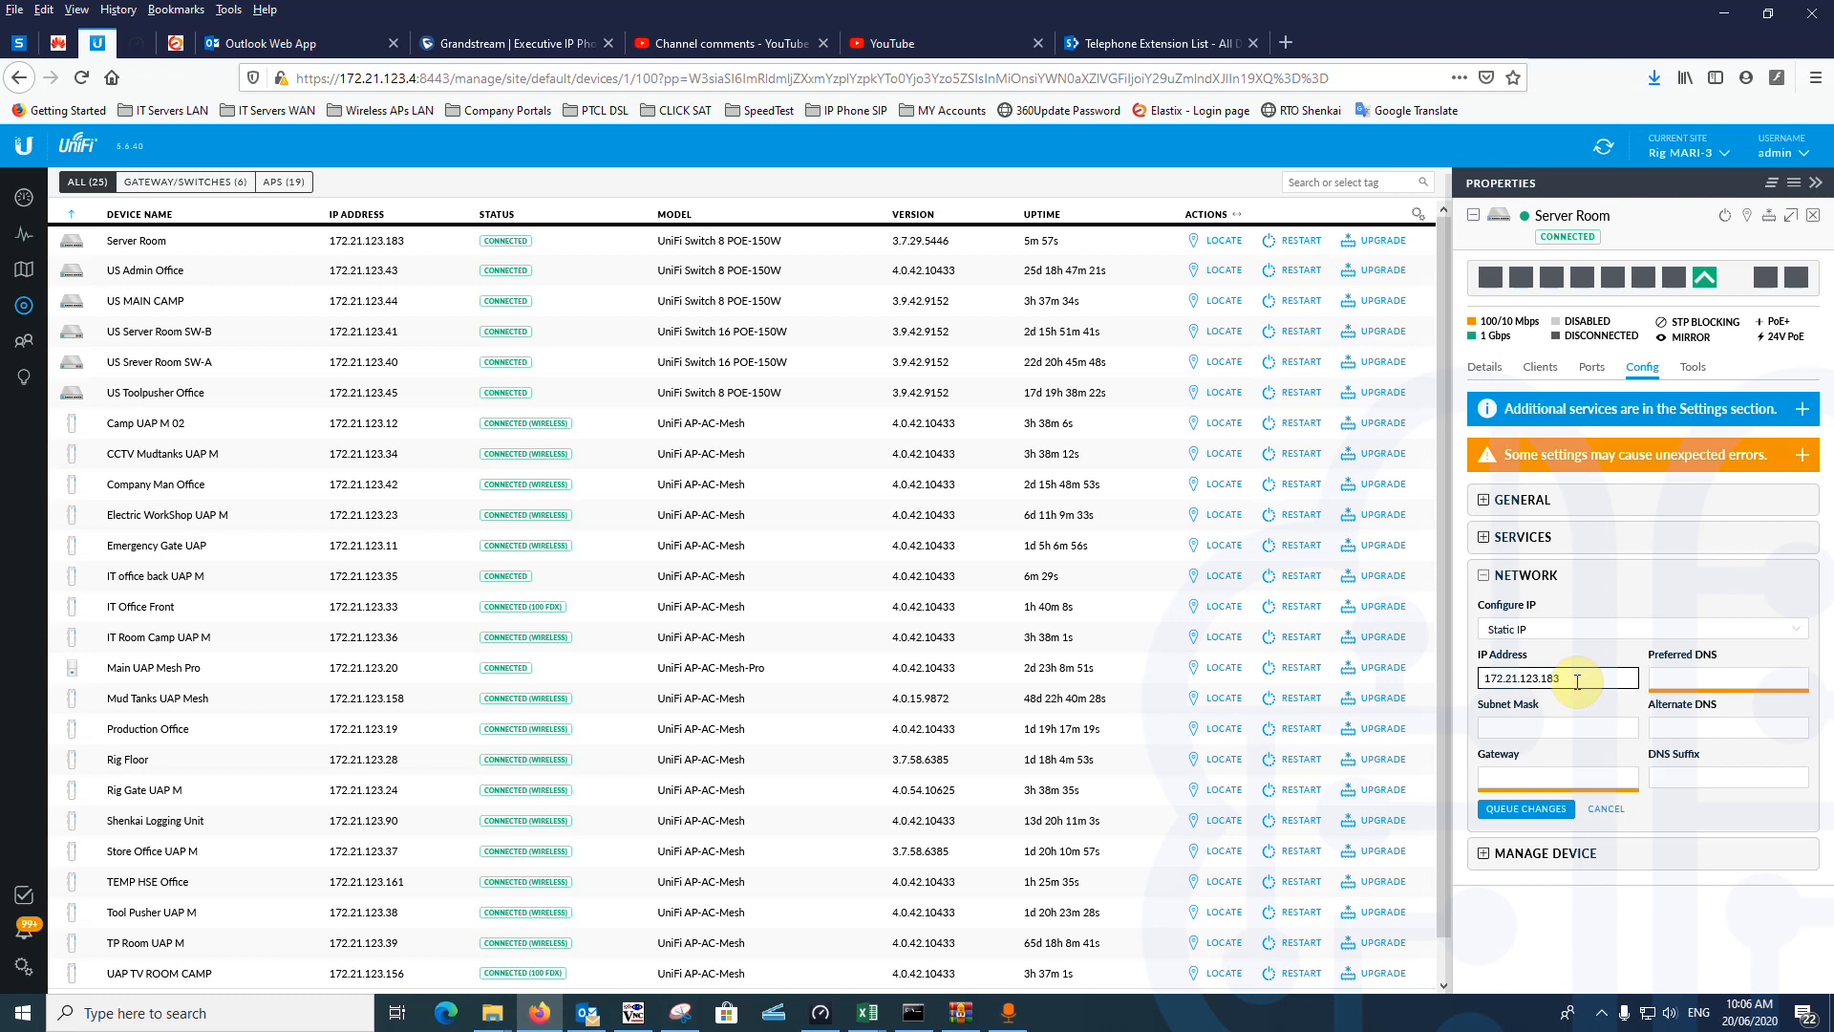
pyautogui.click(1716, 675)
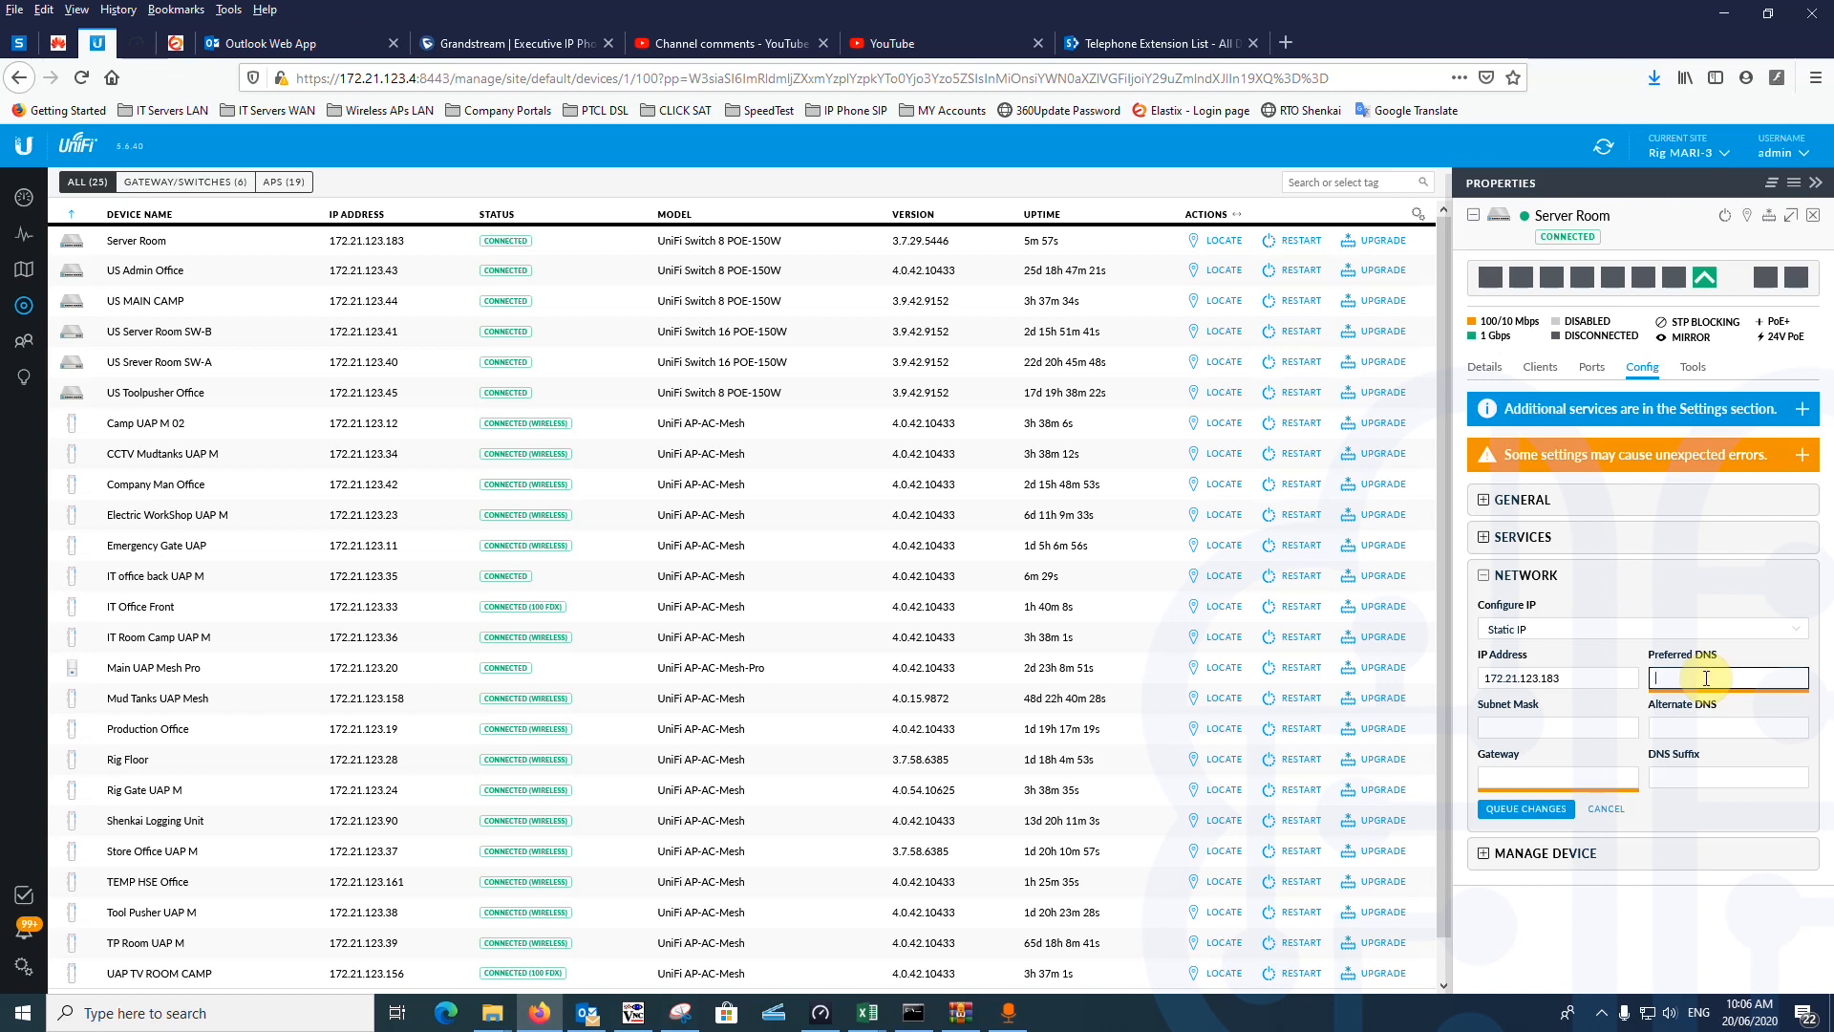
pyautogui.click(1559, 777)
pyautogui.click(1690, 675)
pyautogui.click(1528, 731)
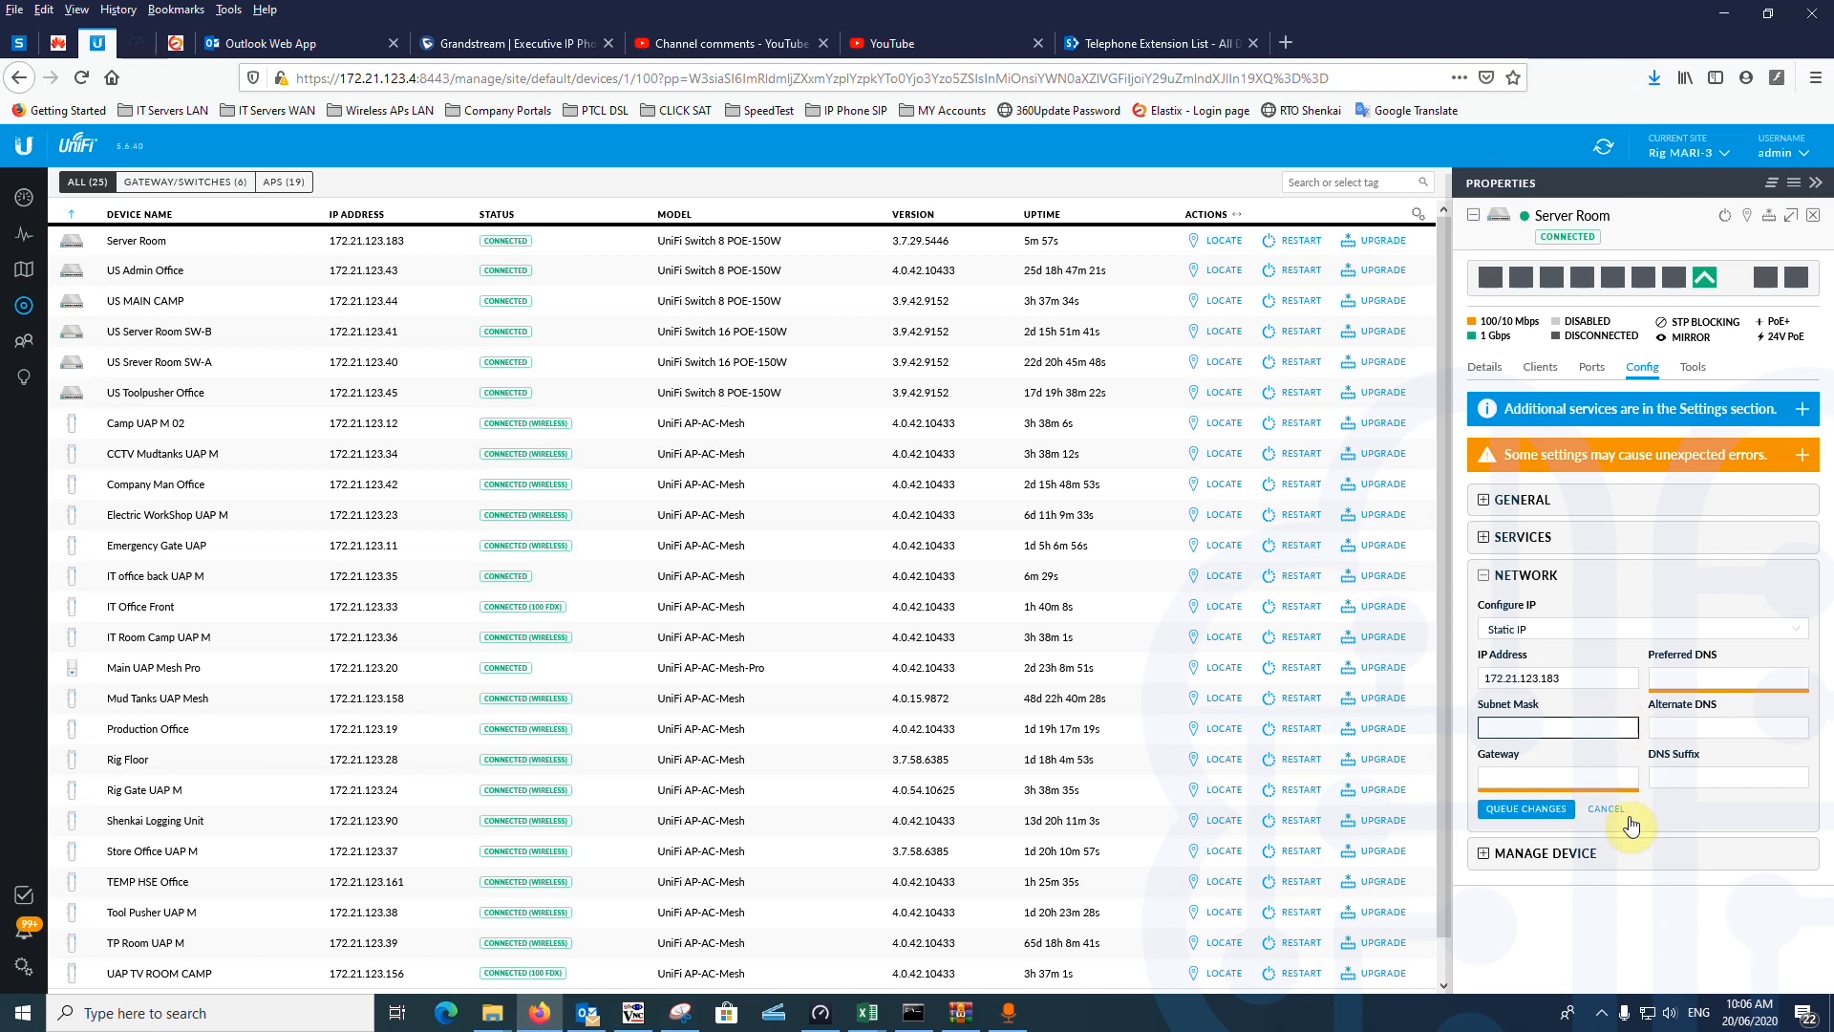
# Step: Examine the device management options for copying configuration, custom upgrade, provisioning and forgetting the switch, and start its debug terminal
pyautogui.click(1566, 853)
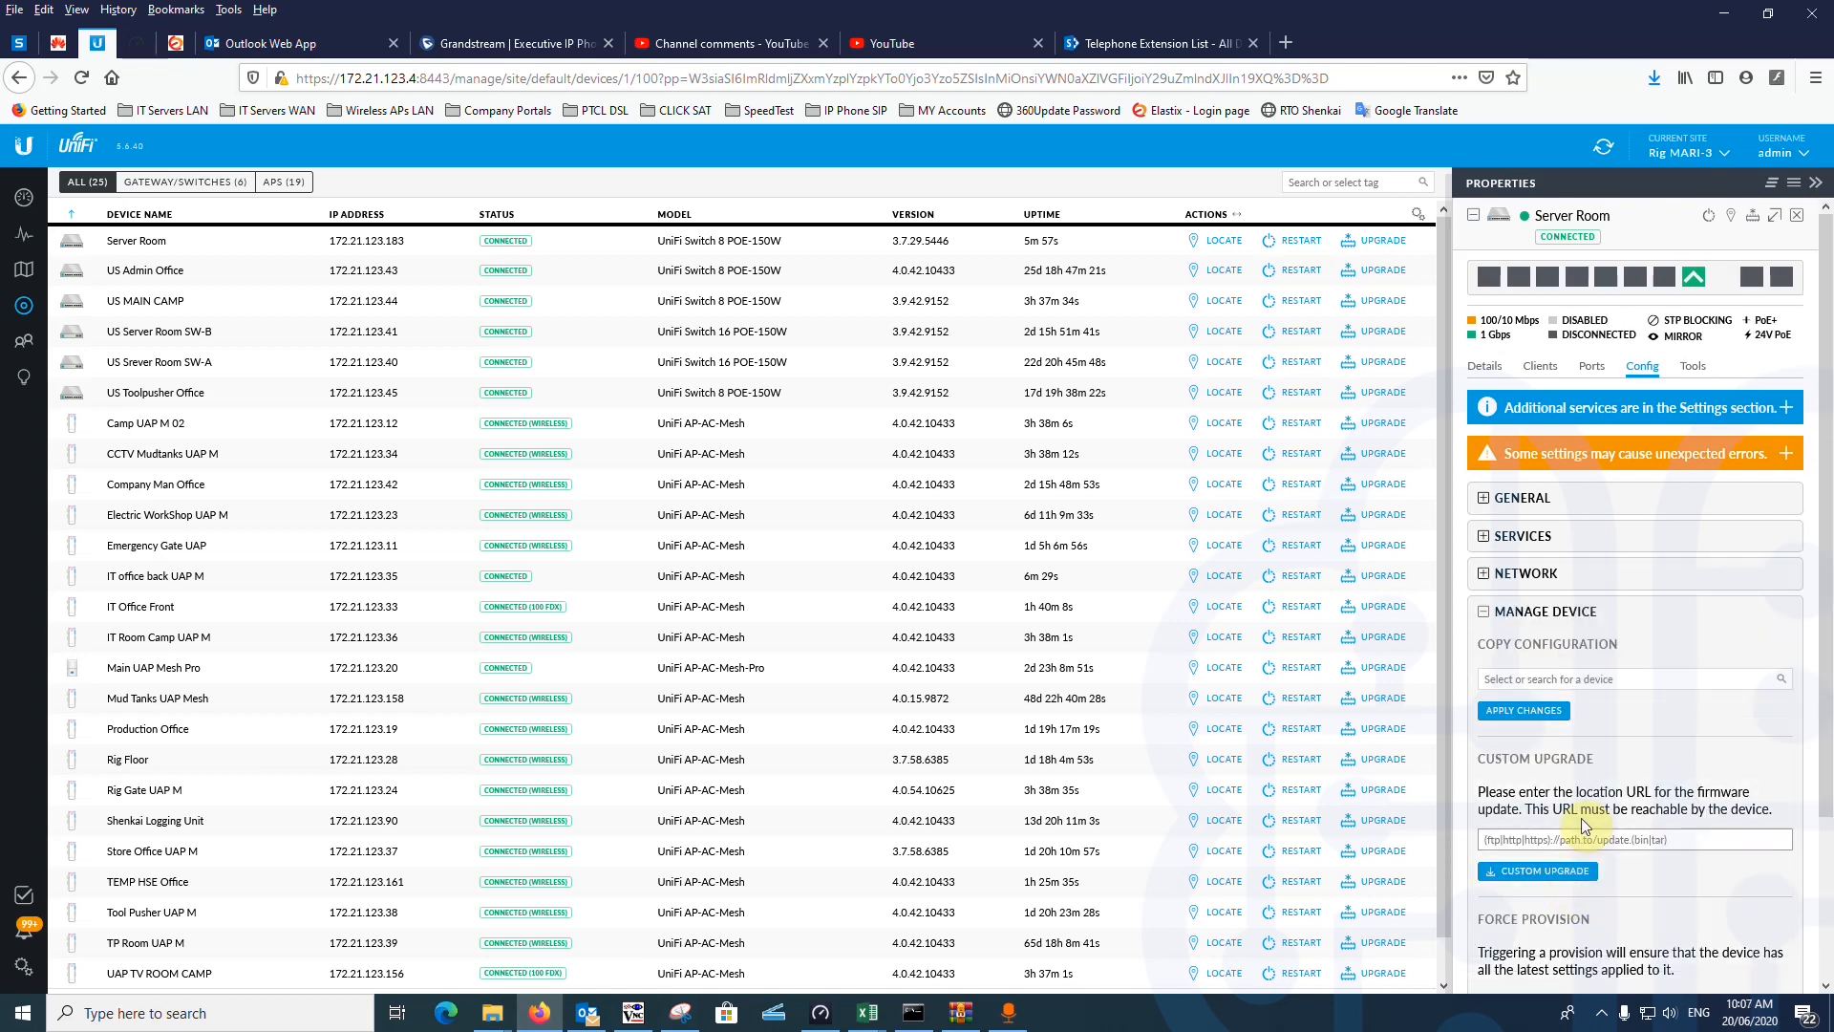
pyautogui.click(1623, 680)
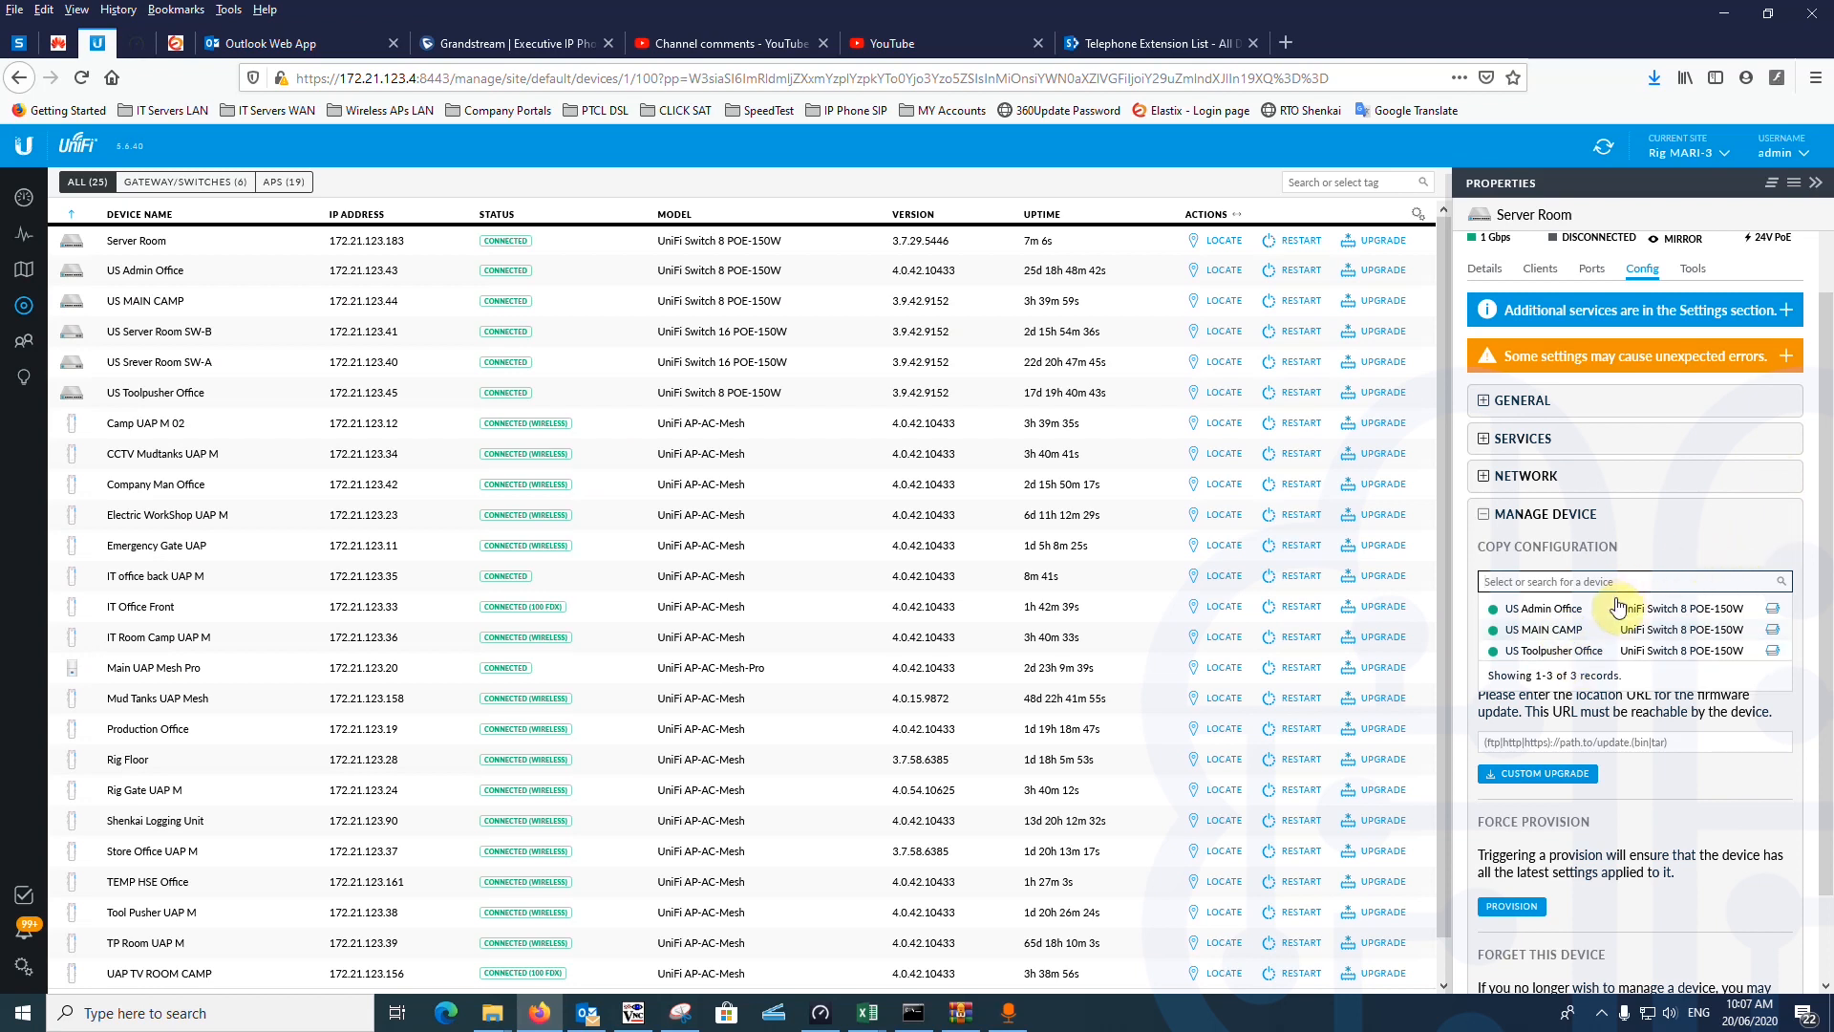
pyautogui.click(1756, 524)
pyautogui.scroll(-2, 1757, 525)
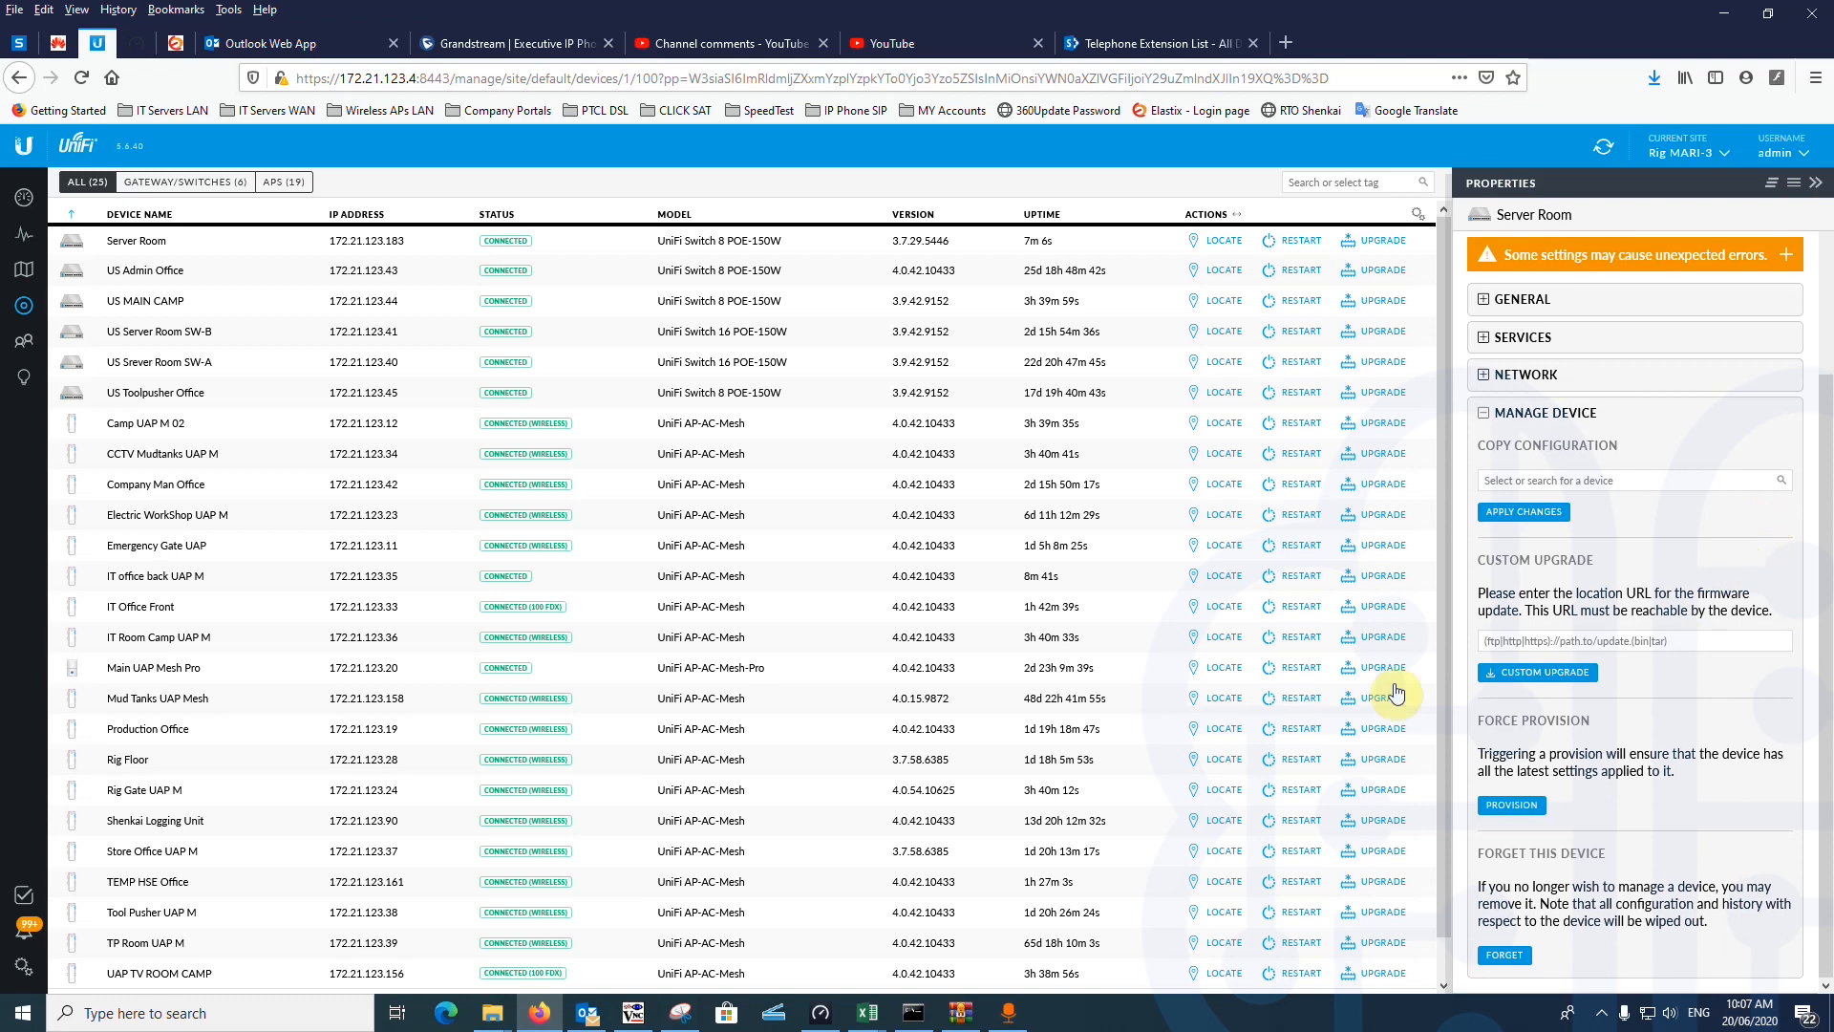
pyautogui.click(1699, 639)
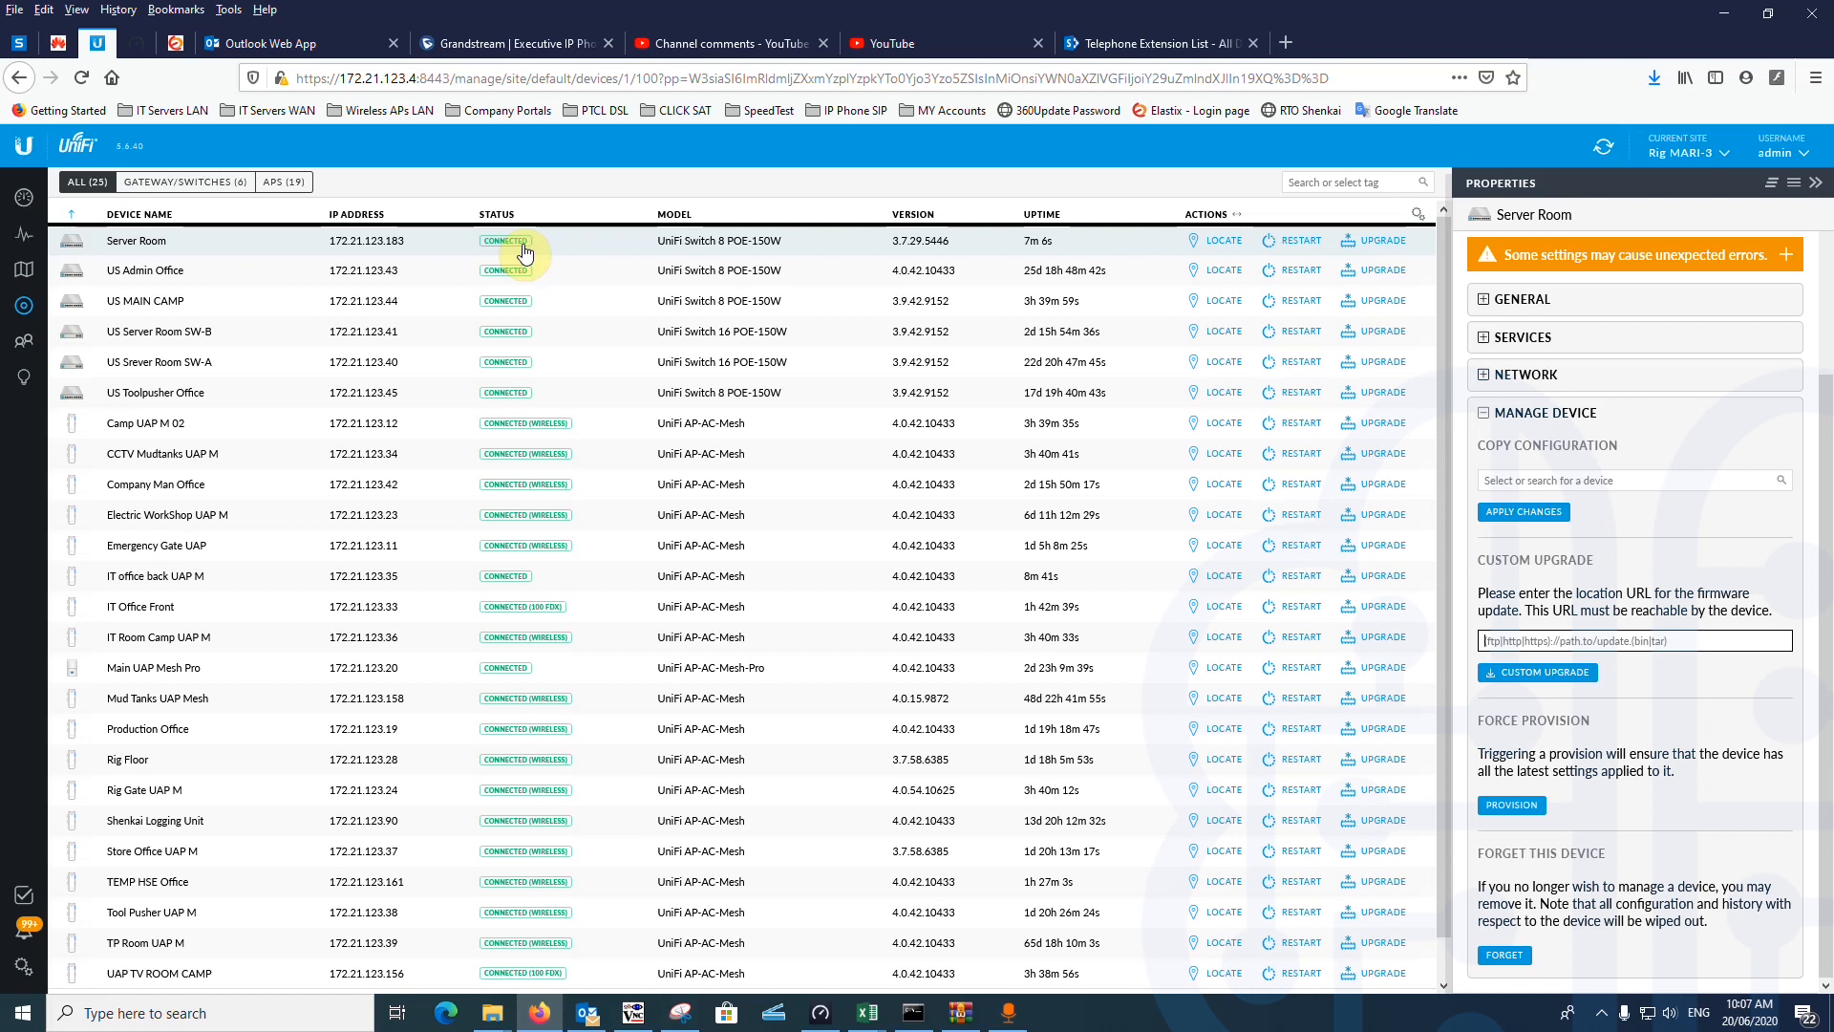
pyautogui.scroll(-2, 1419, 838)
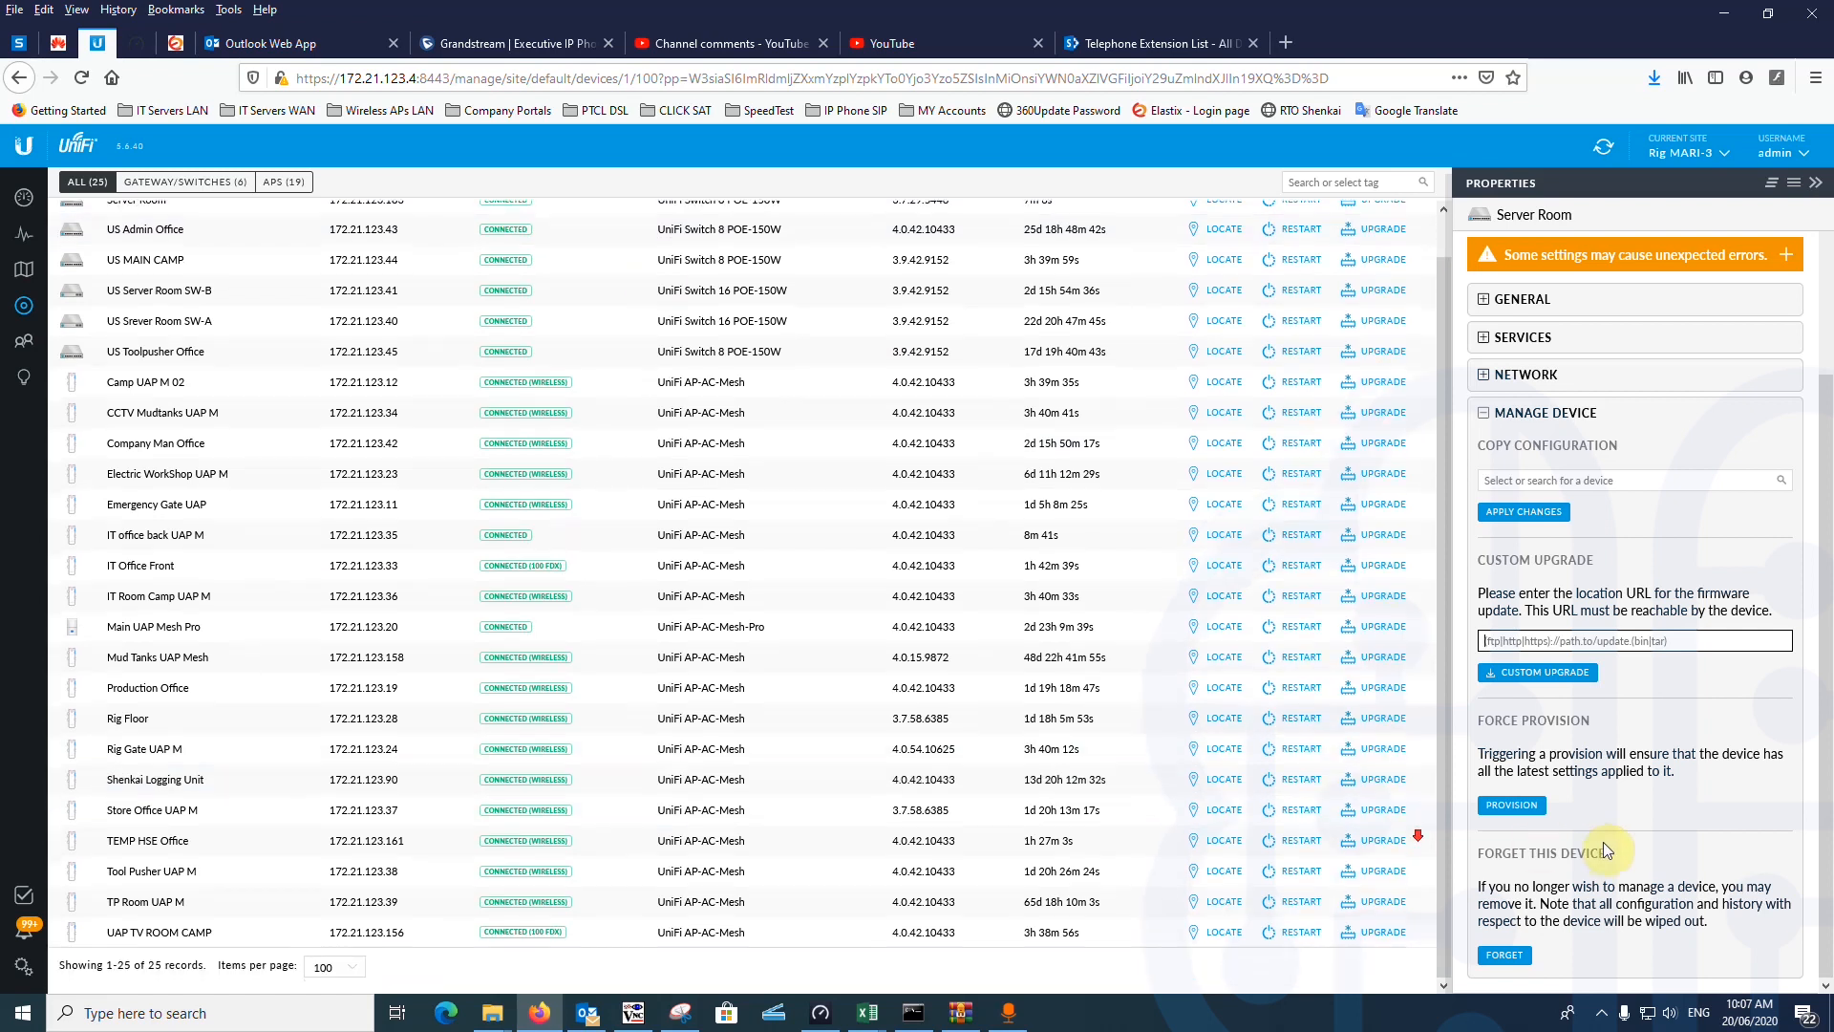
pyautogui.scroll(4, 1609, 840)
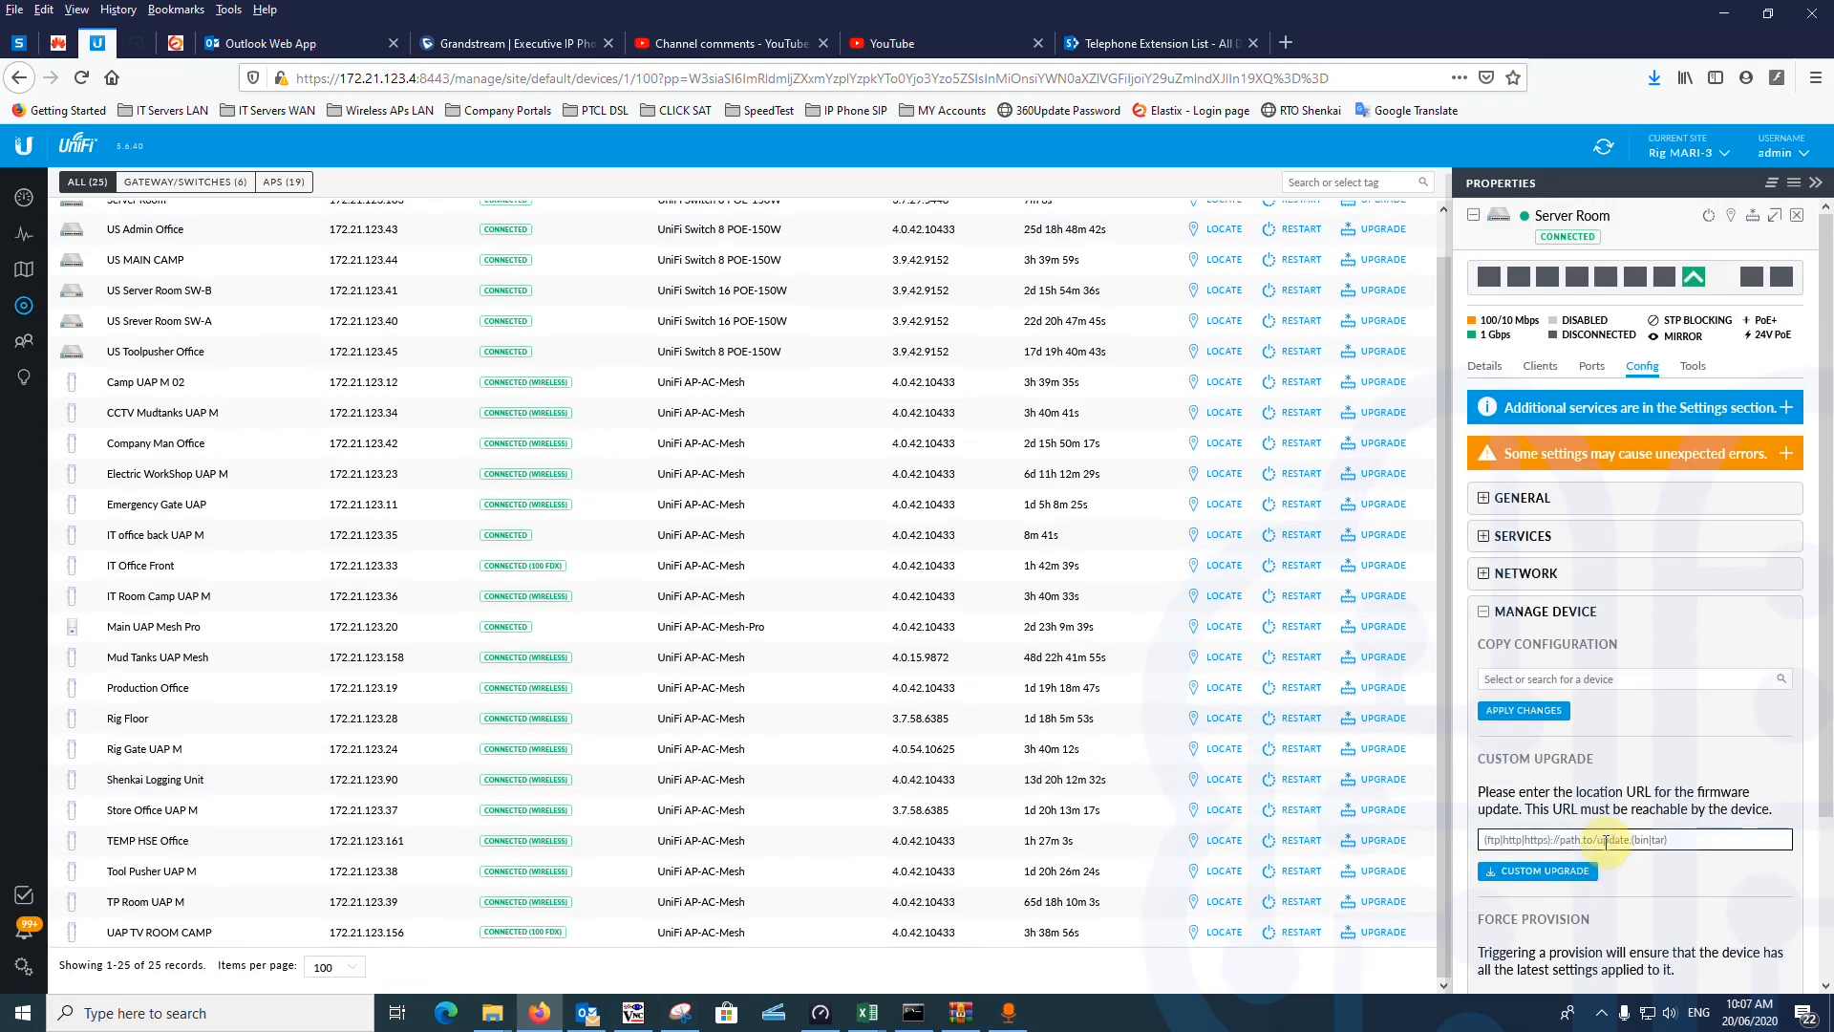
pyautogui.click(1693, 367)
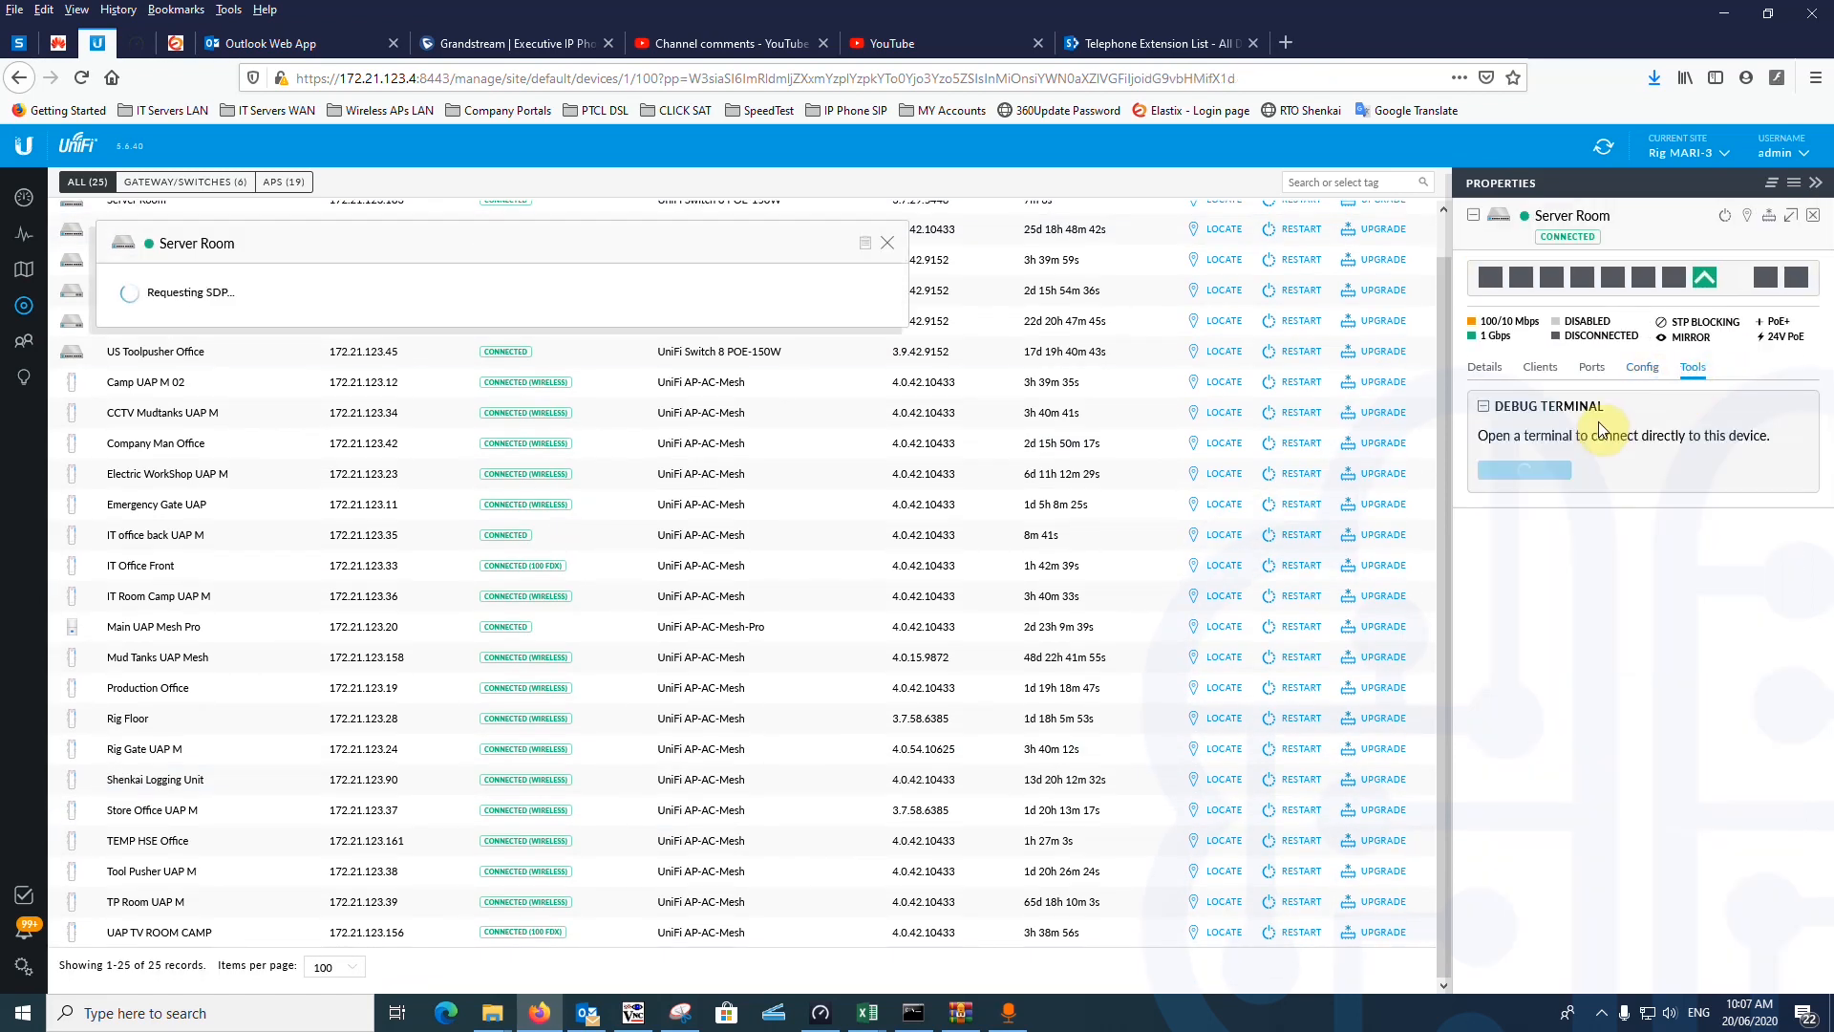
# Step: Check the status and uplink details of port 8 in the Server Room switch's port list
pyautogui.click(1592, 369)
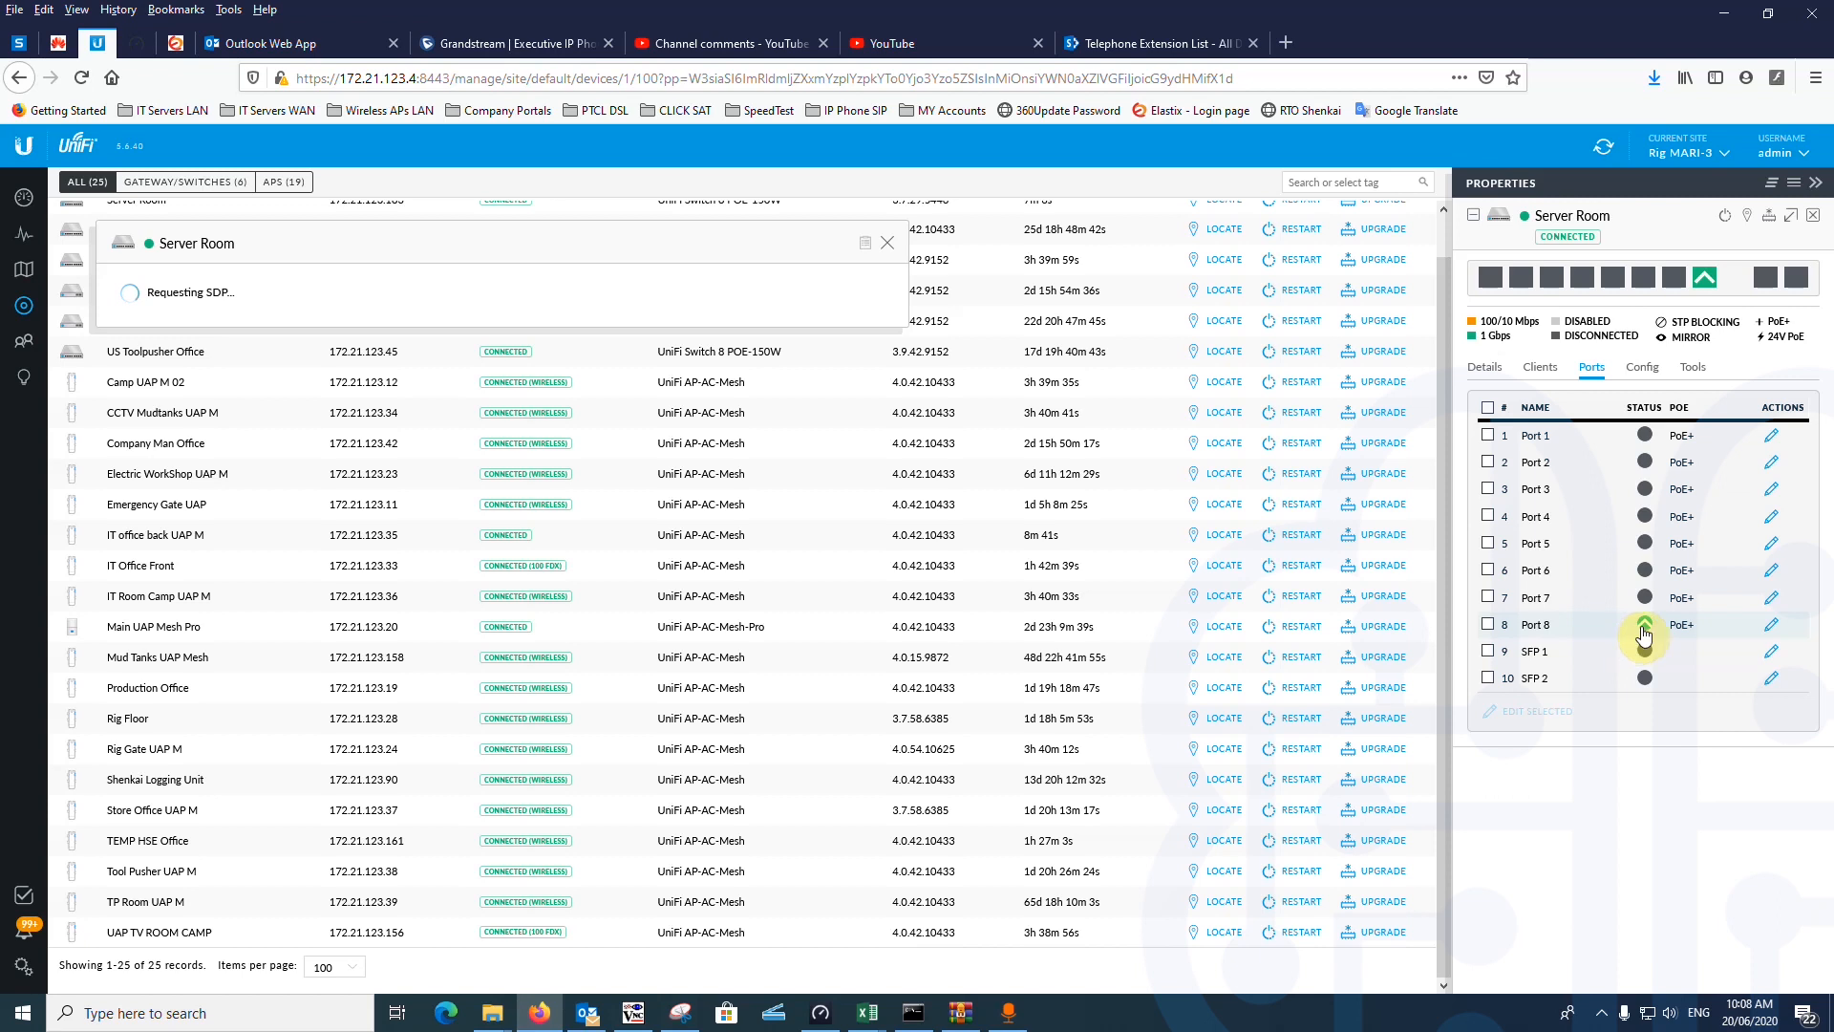
pyautogui.moveTo(1646, 630)
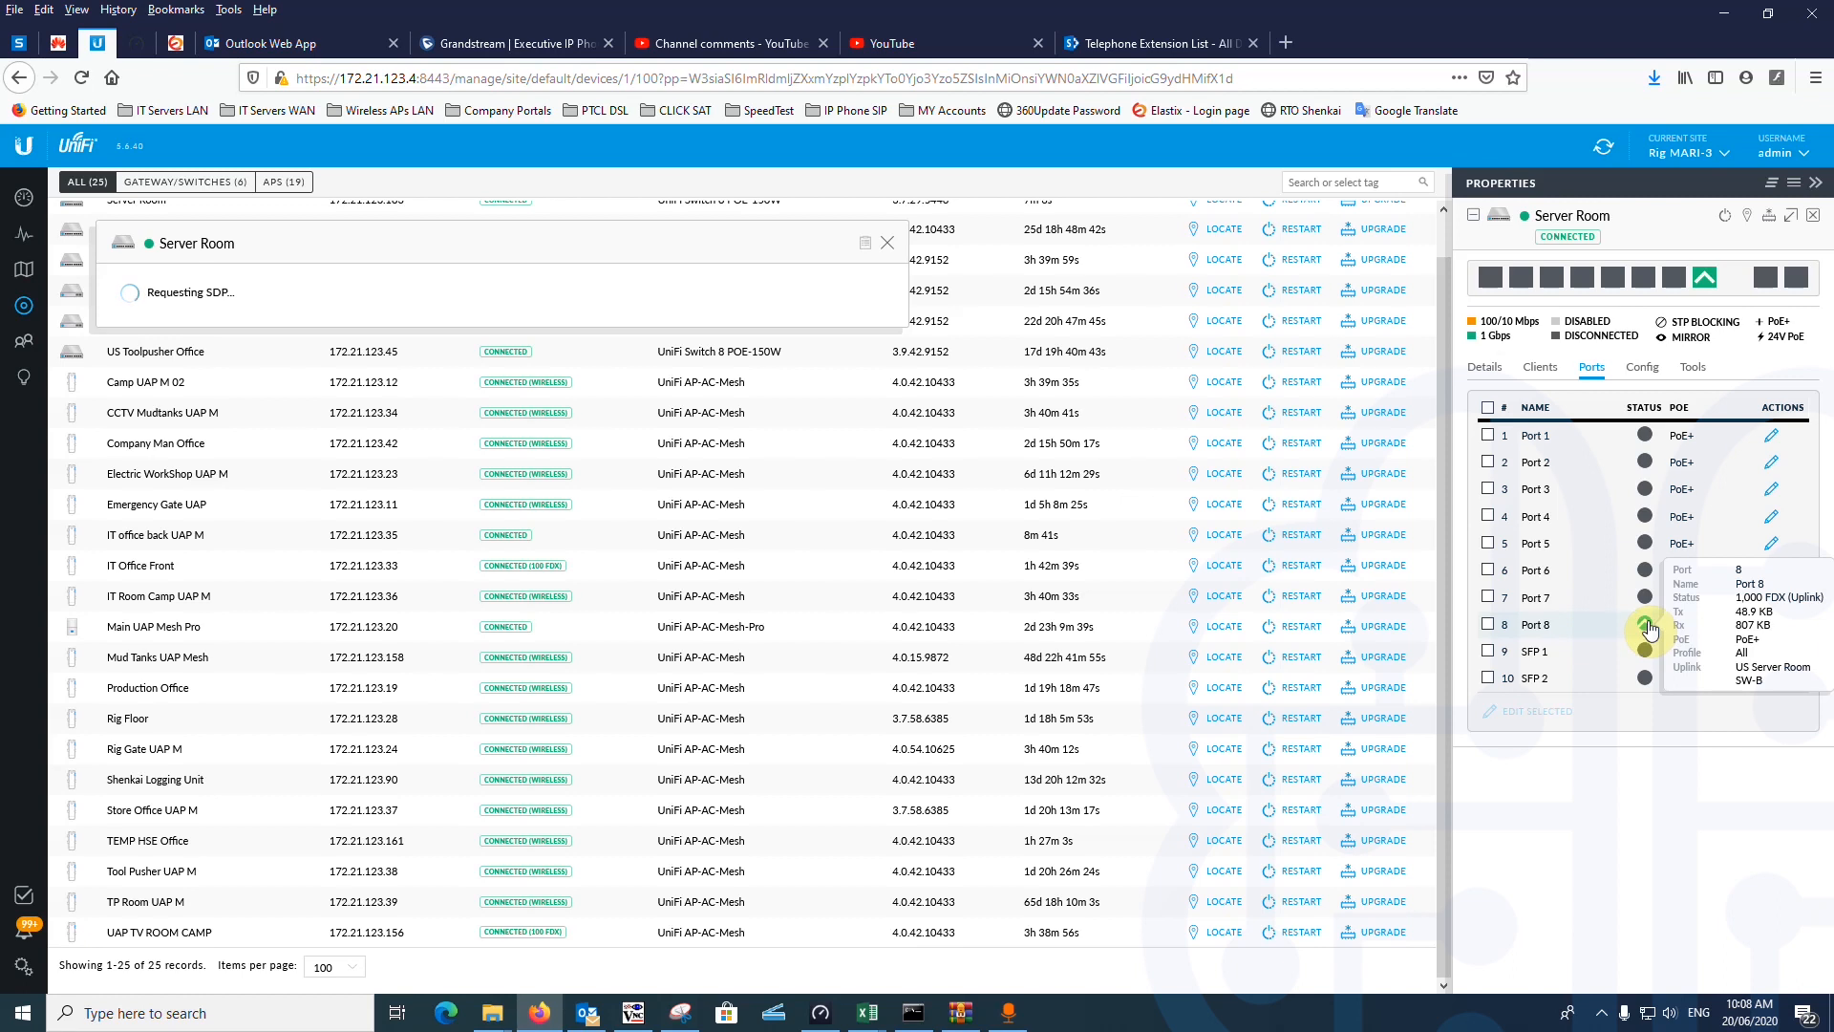
pyautogui.click(1623, 630)
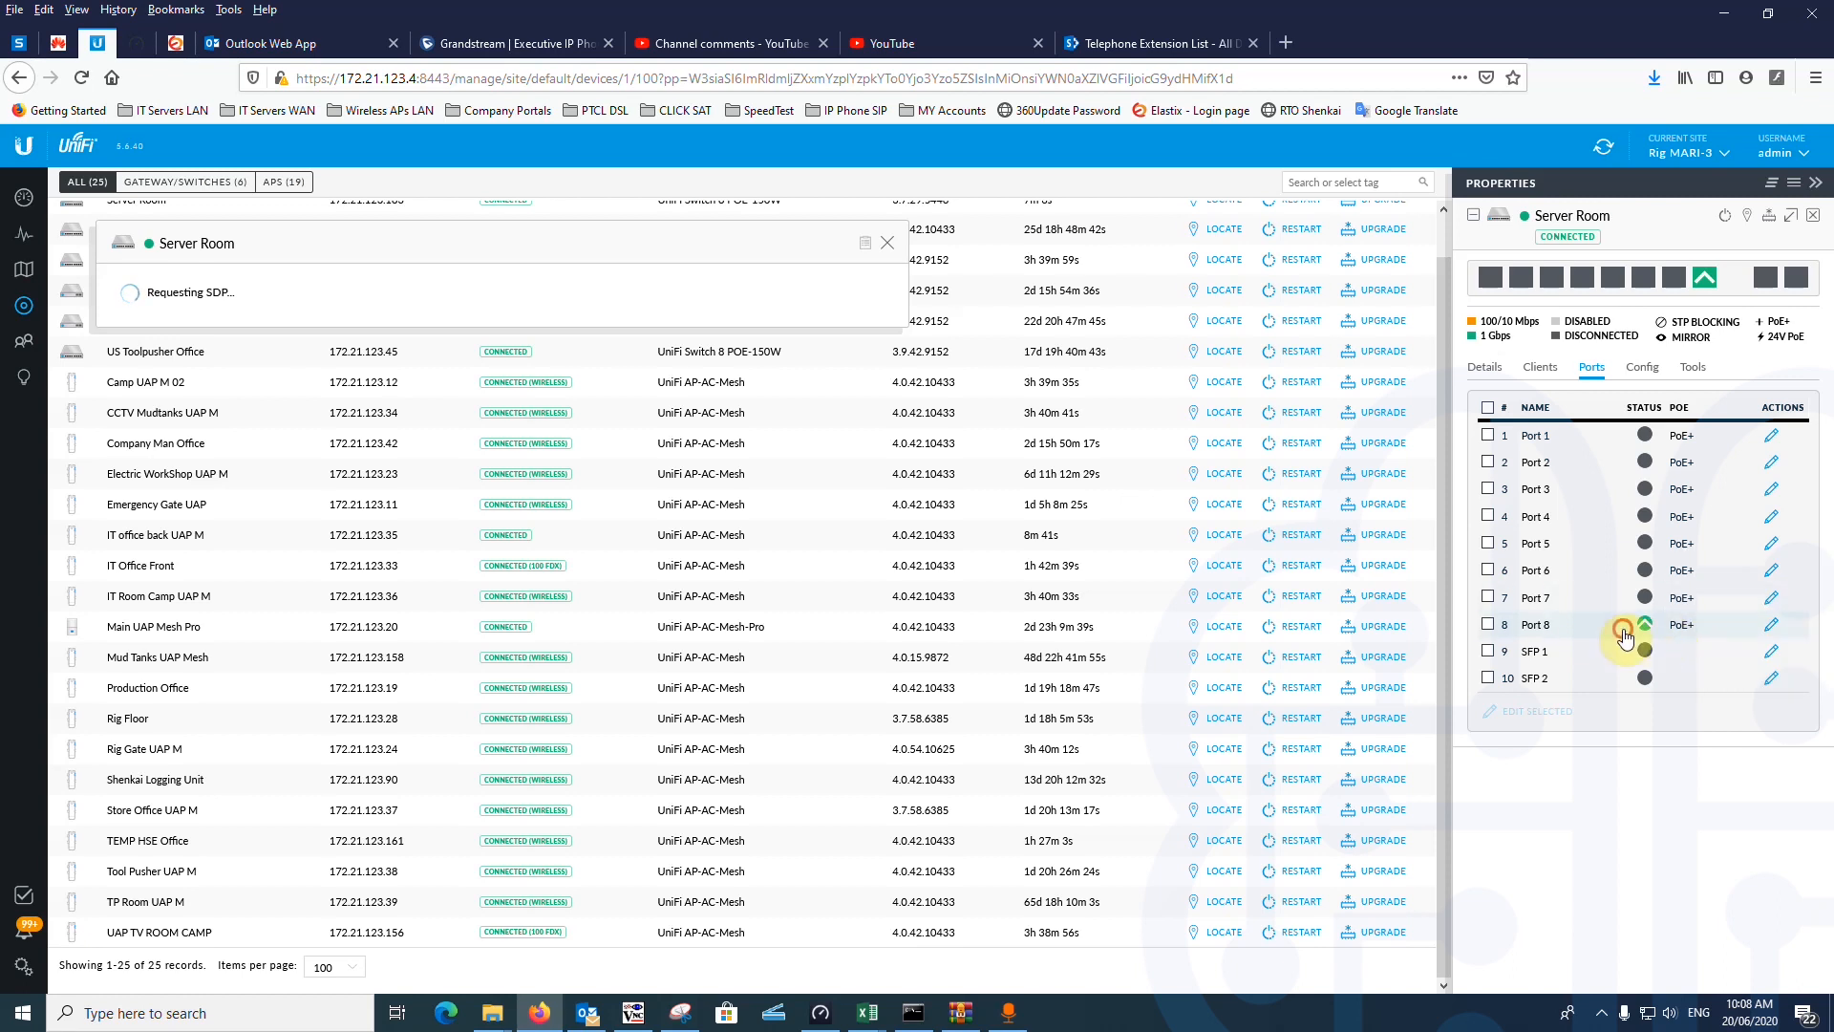
pyautogui.moveTo(1645, 632)
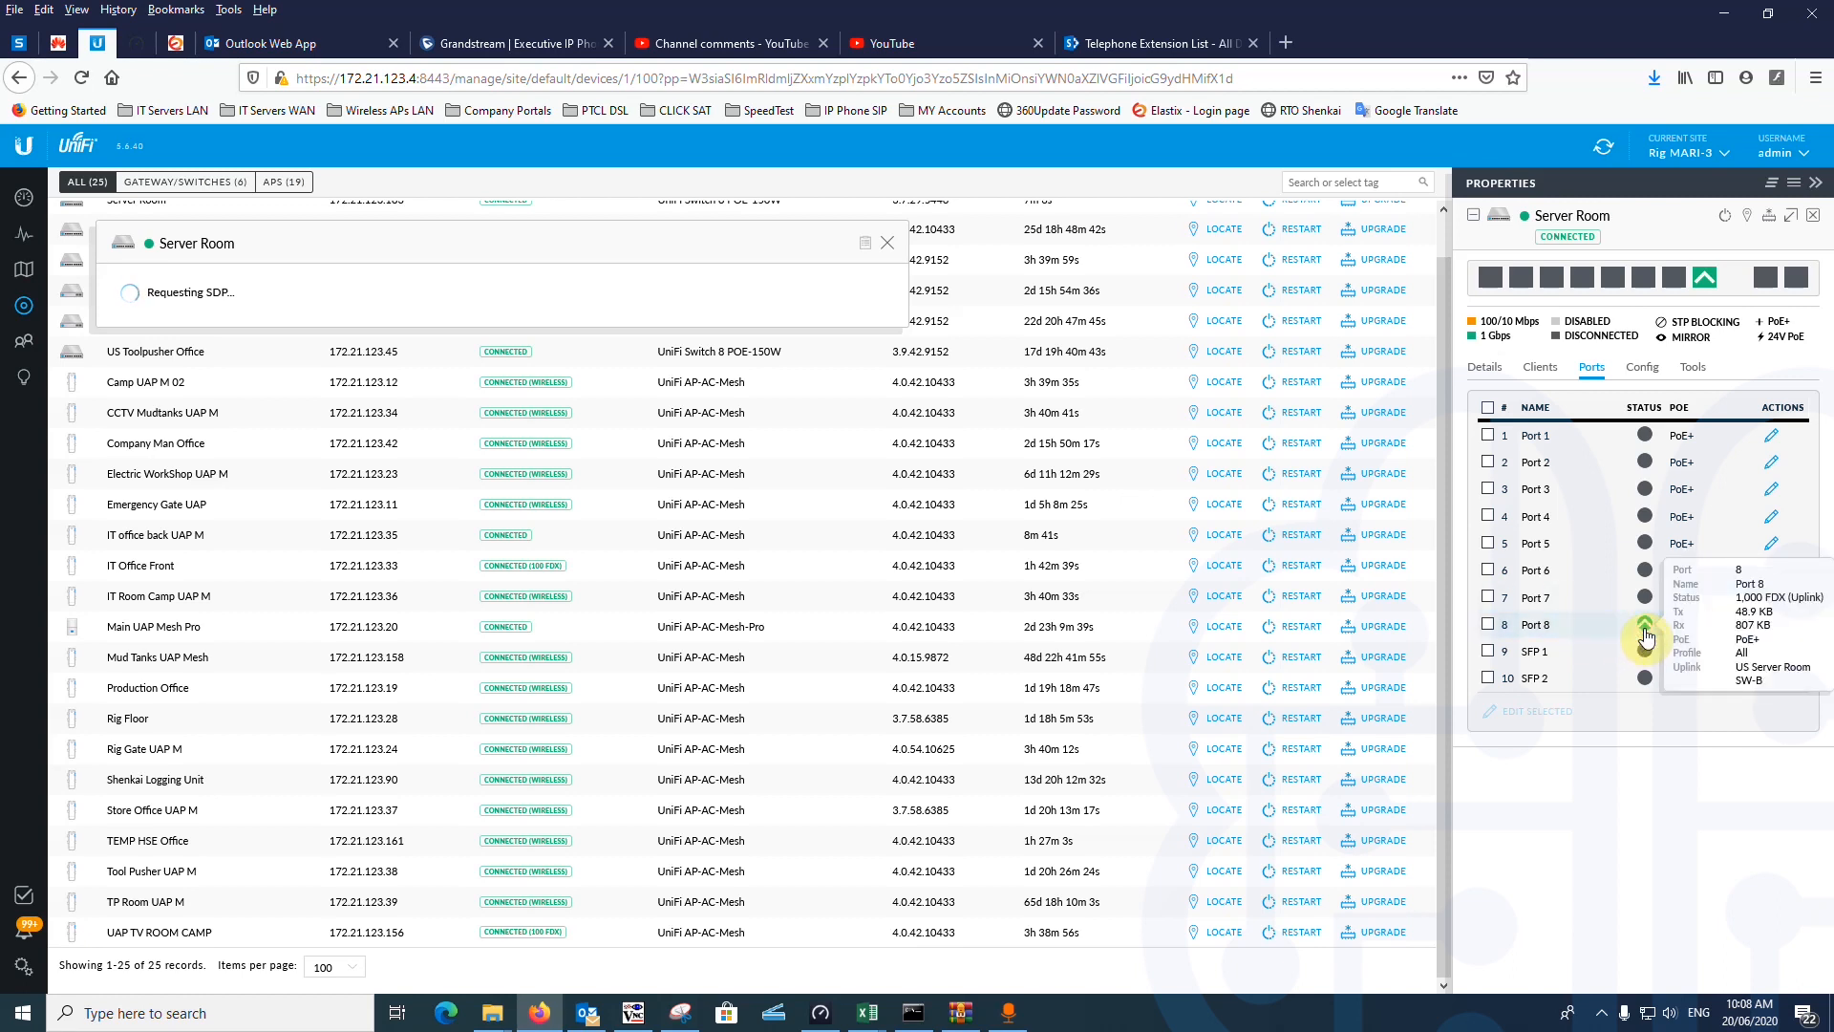
# Step: Name port 8 of the Server Room switch "Uplink from Server A" with the All switch port profile
pyautogui.click(1773, 621)
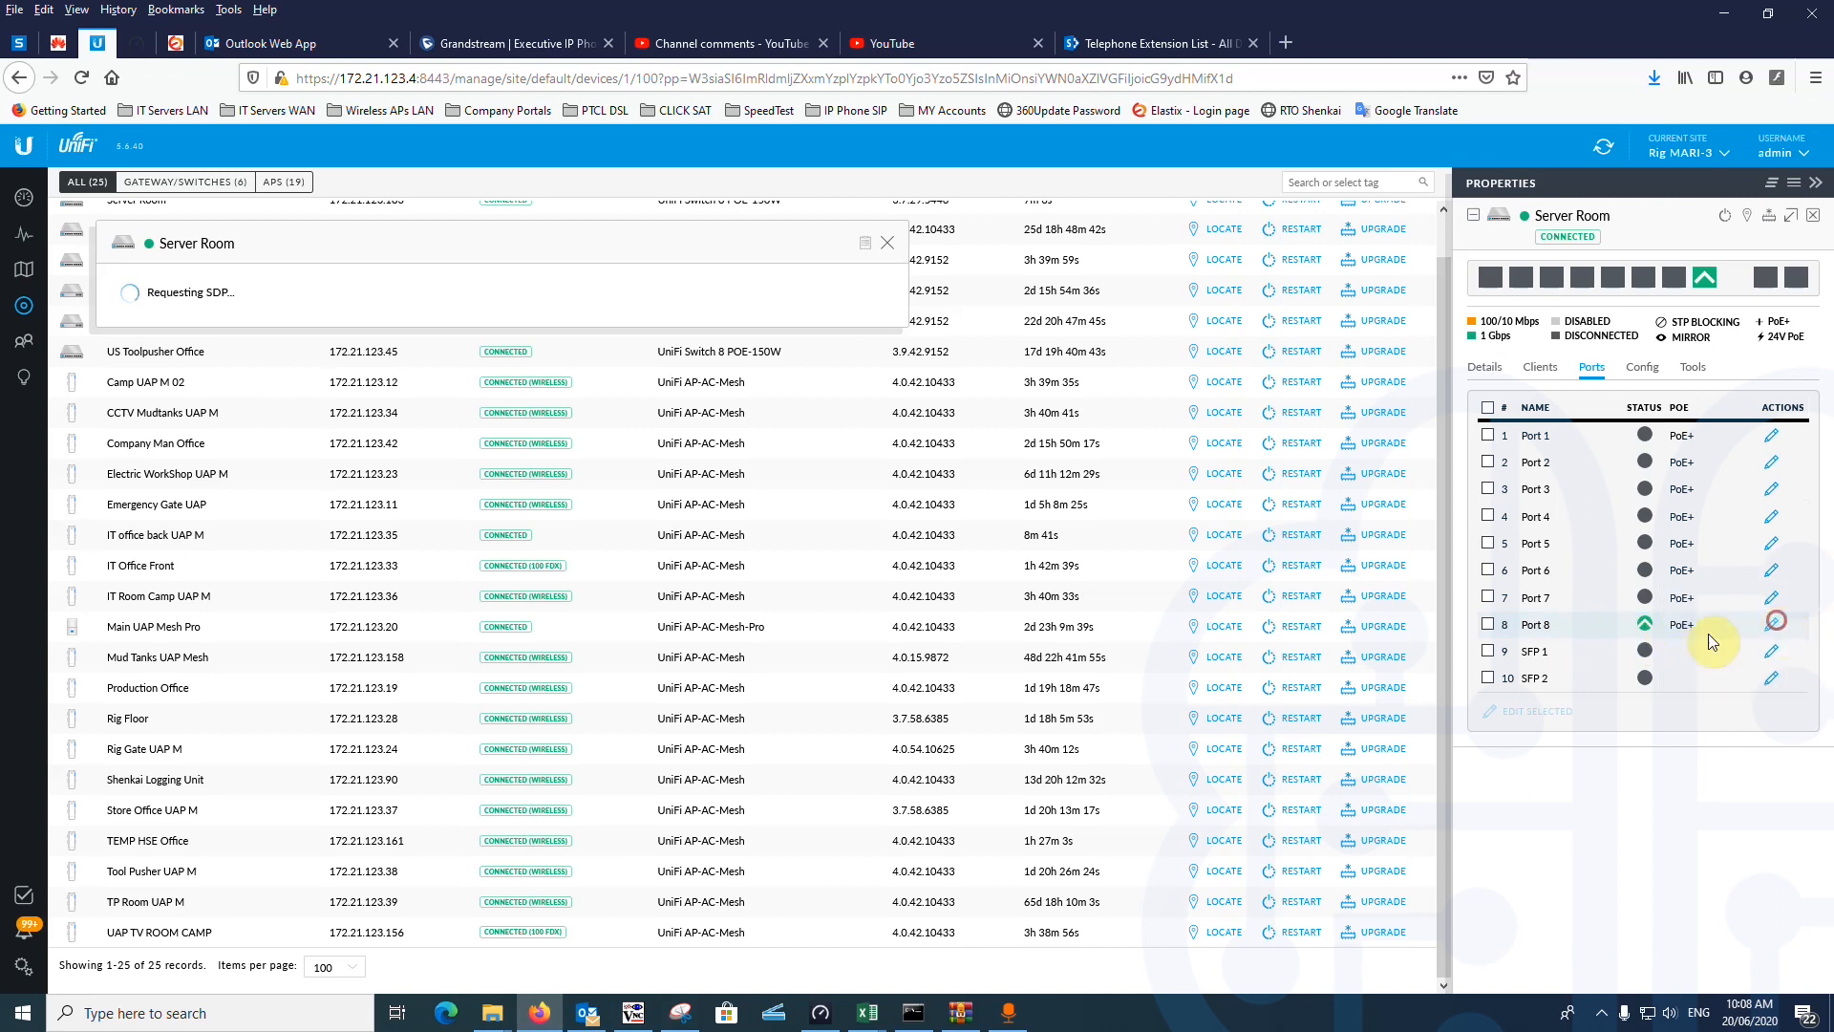
pyautogui.click(1577, 455)
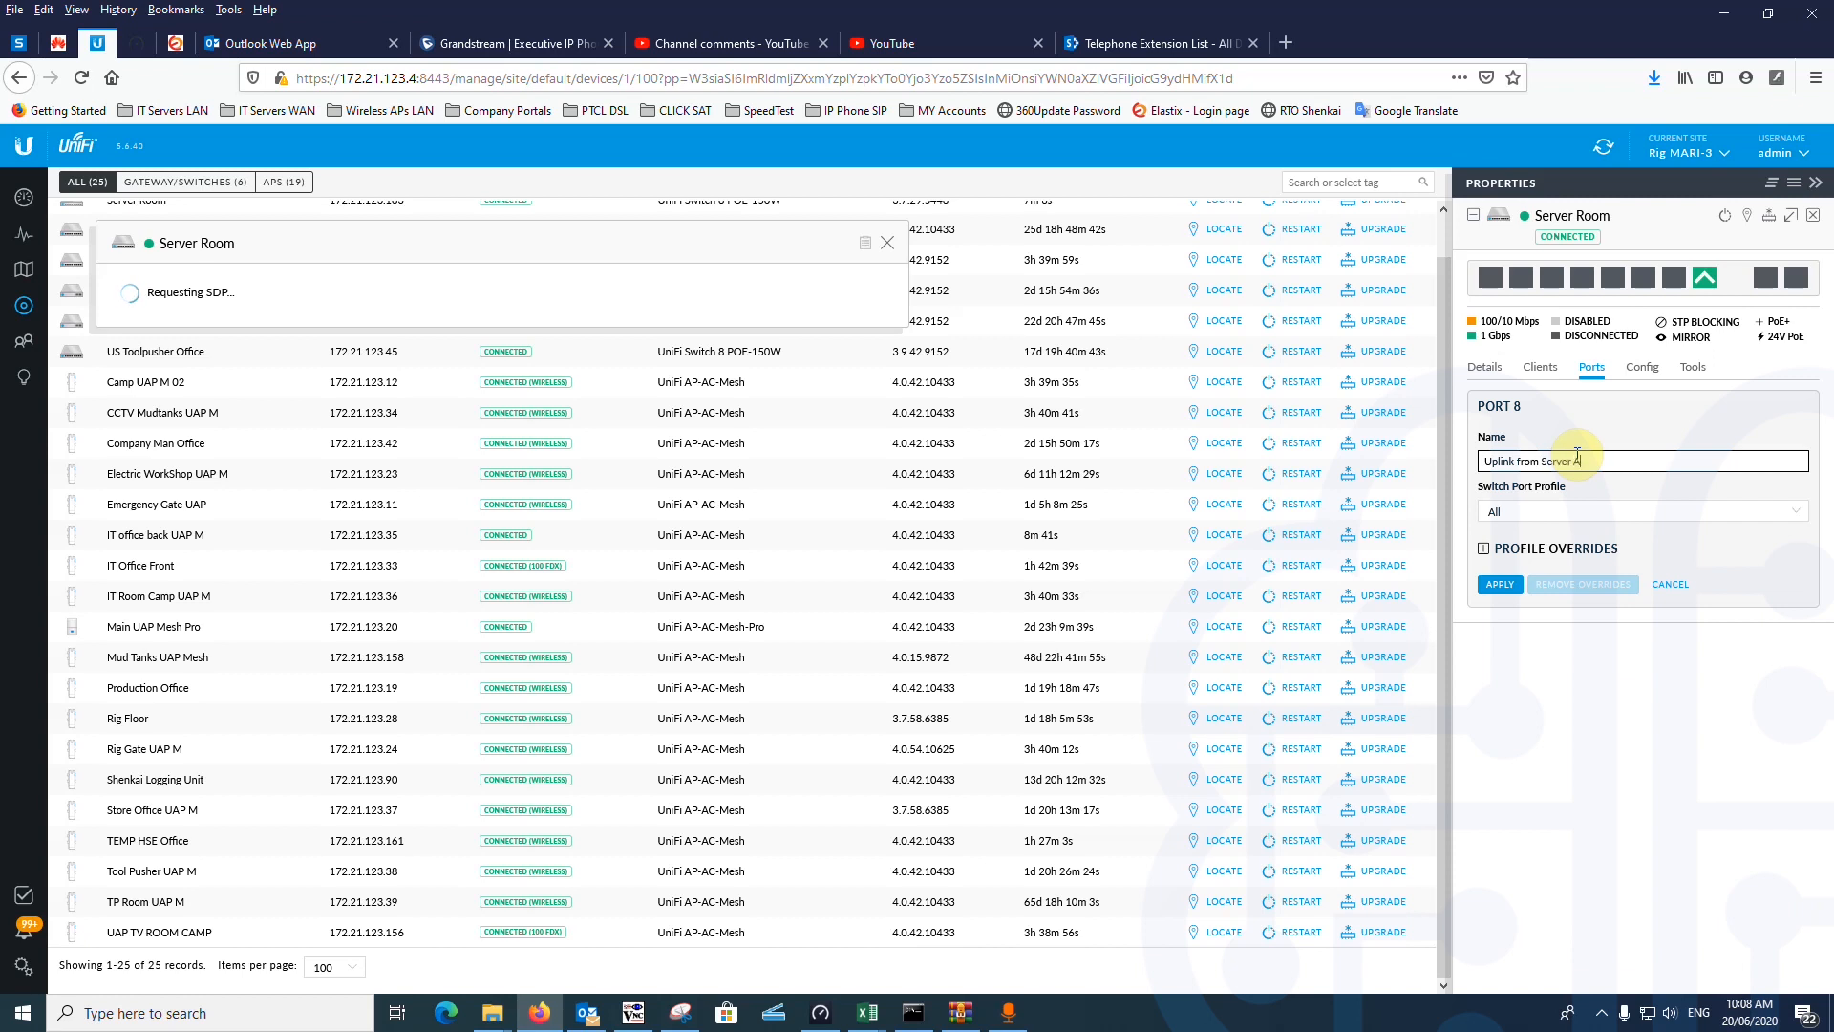
pyautogui.click(1540, 514)
pyautogui.click(1541, 525)
pyautogui.click(1492, 587)
pyautogui.click(1553, 513)
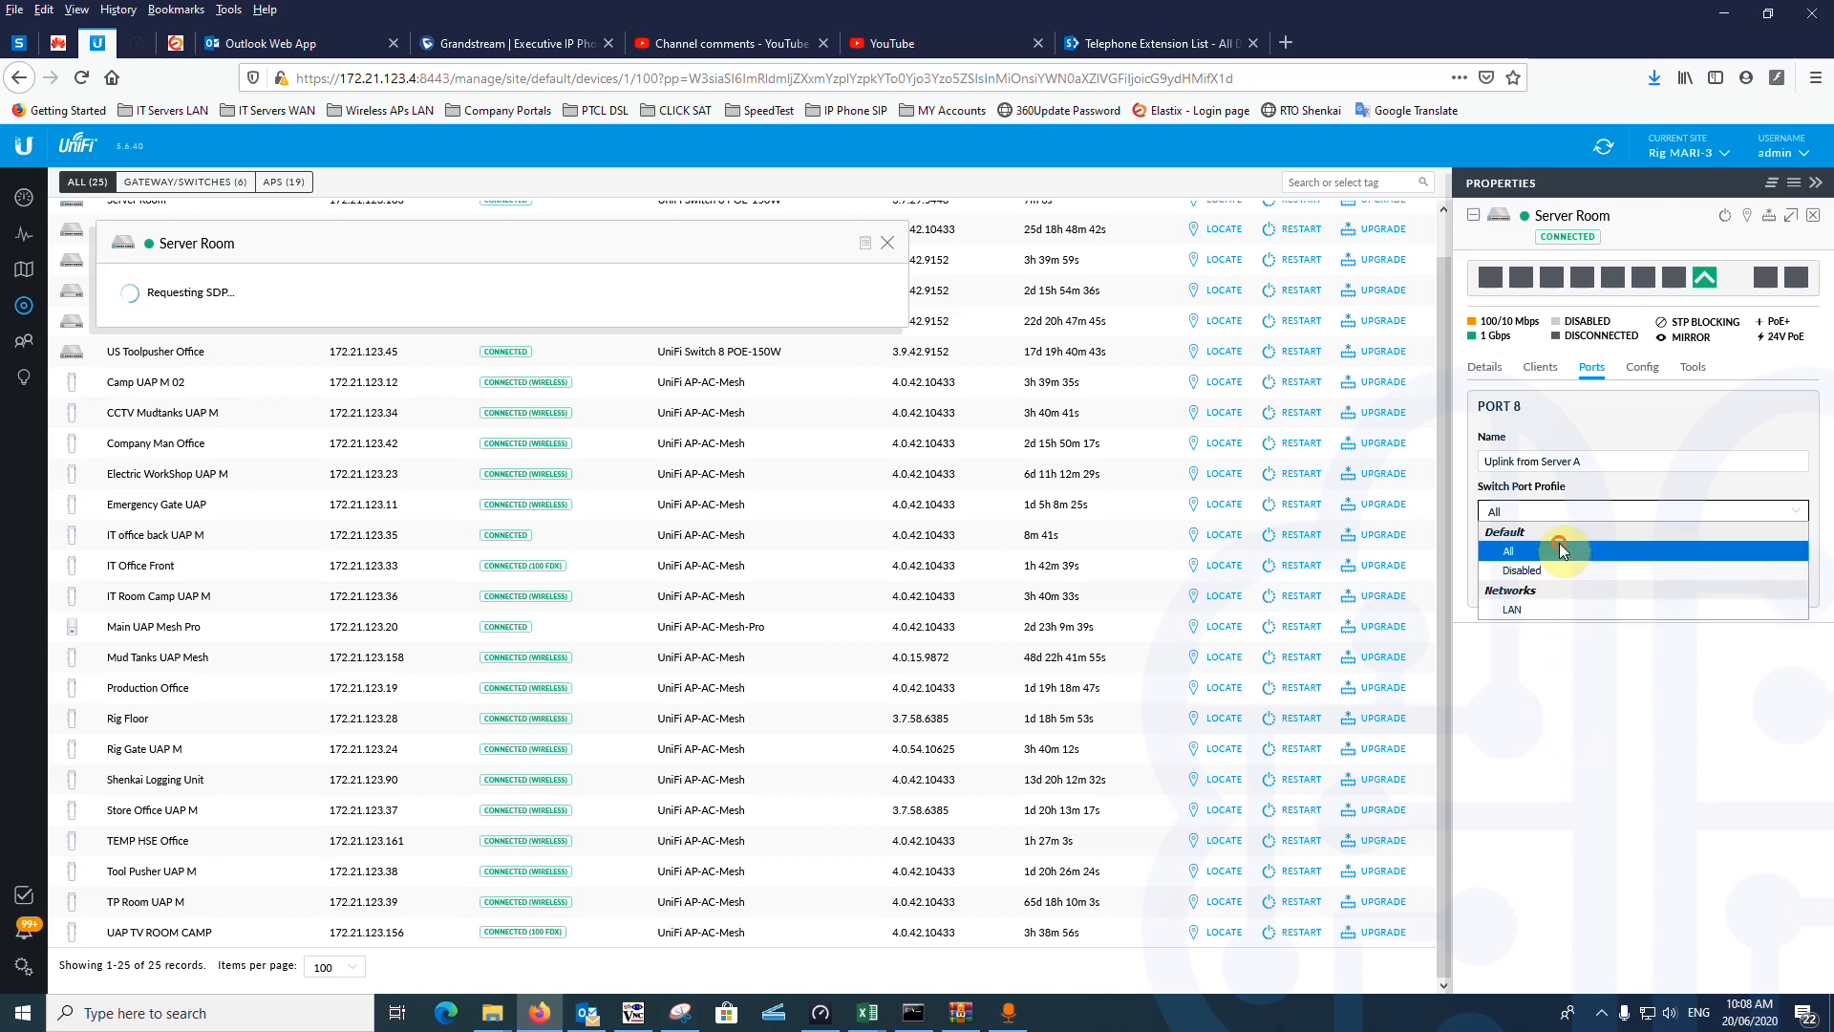
pyautogui.click(1512, 552)
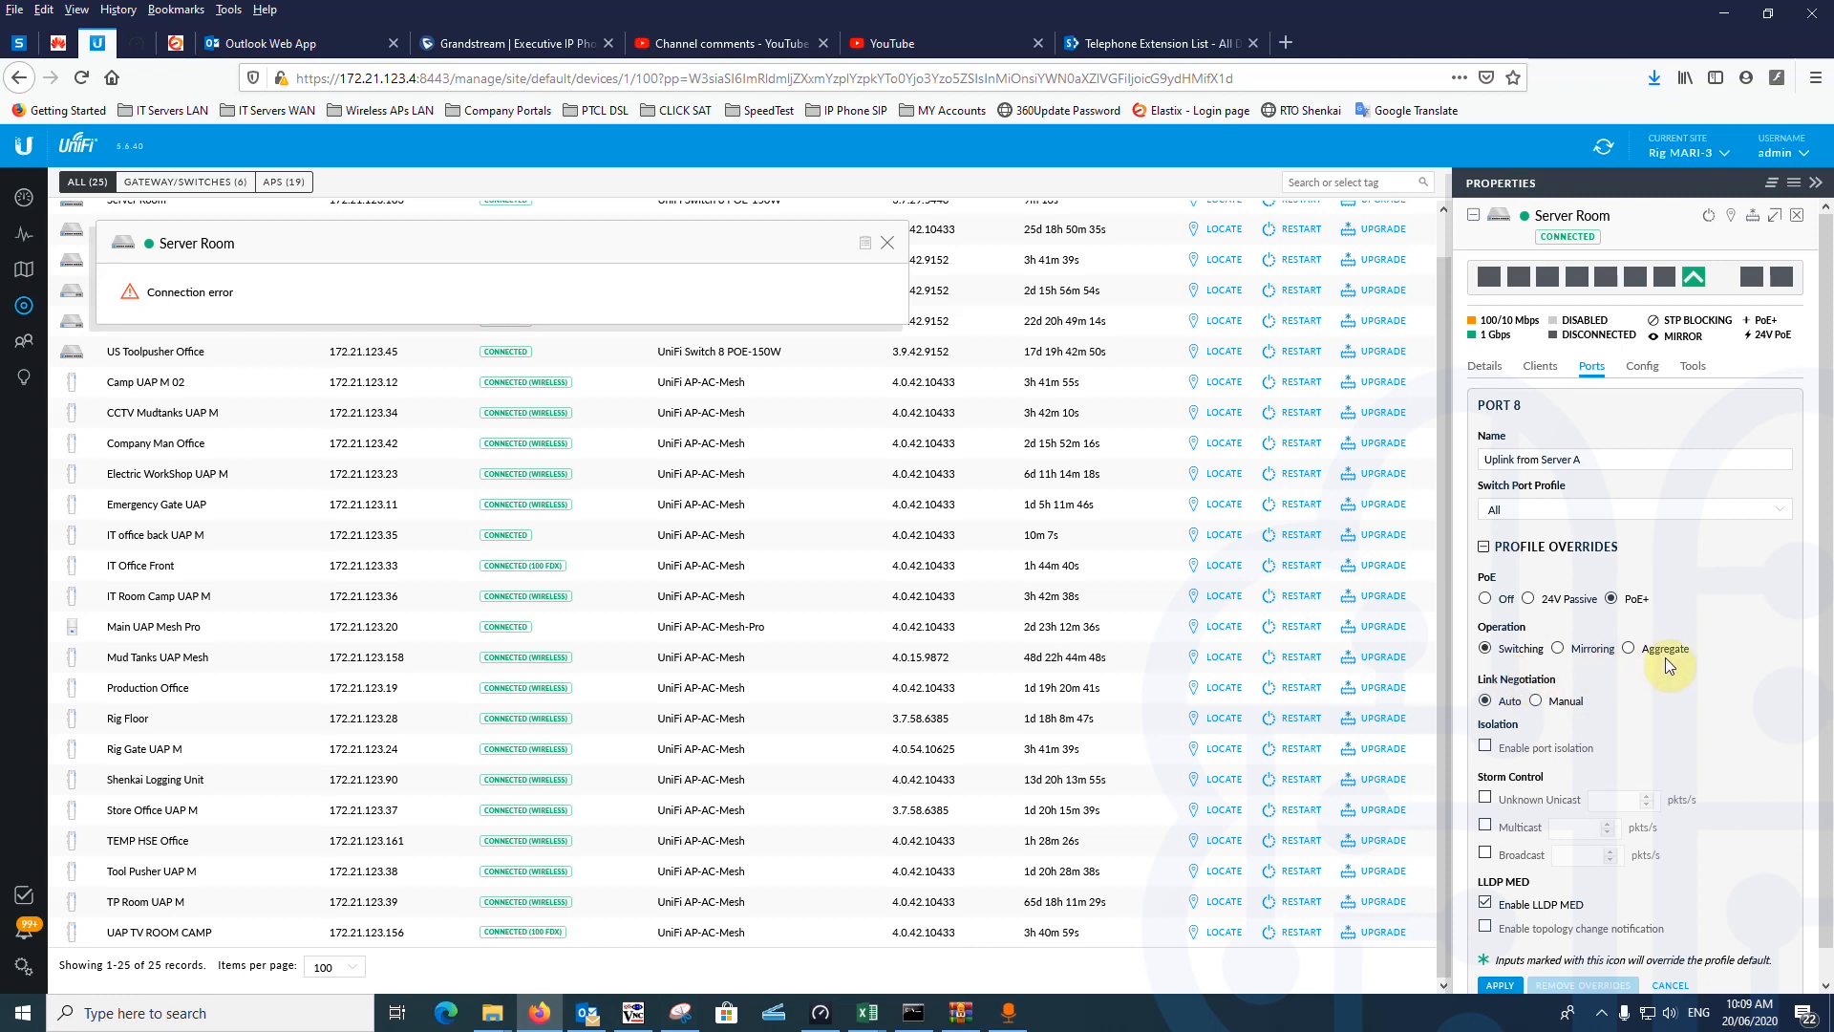
# Step: Try manual link negotiation and port isolation in port 8's profile overrides, then restore Auto negotiation and disable isolation
pyautogui.scroll(-1, 1670, 760)
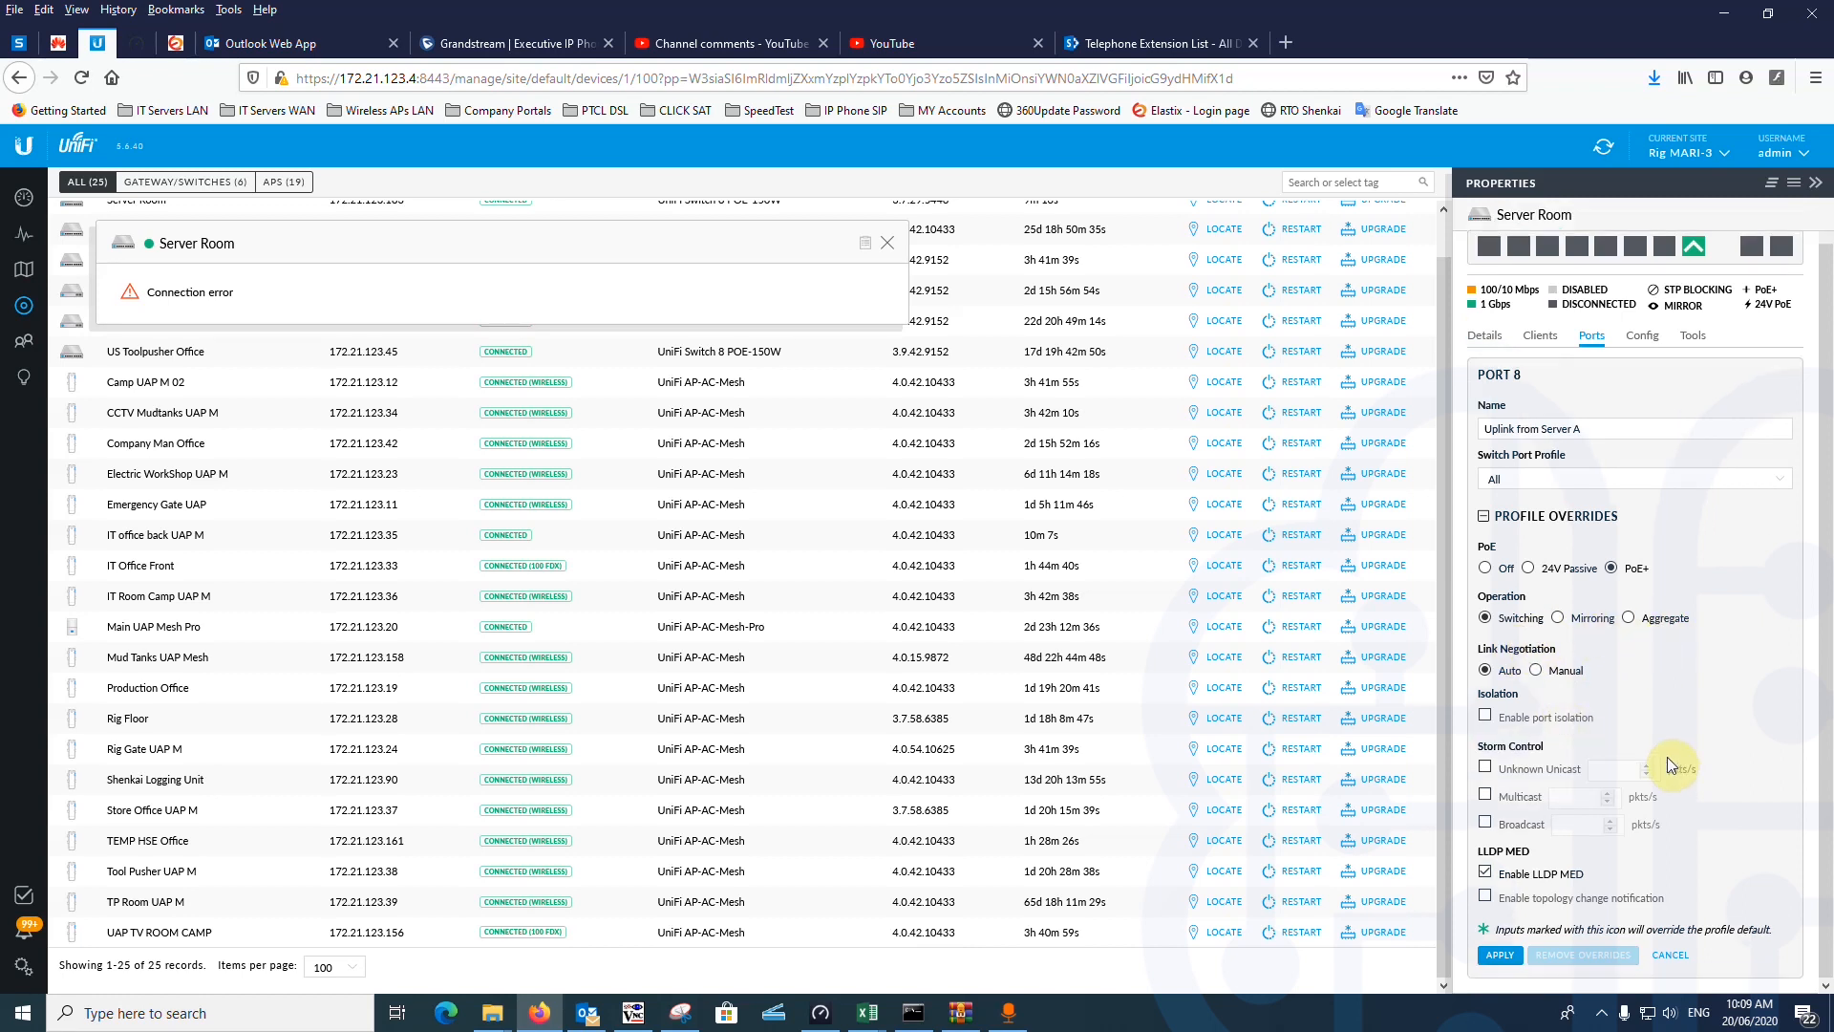
pyautogui.click(1535, 671)
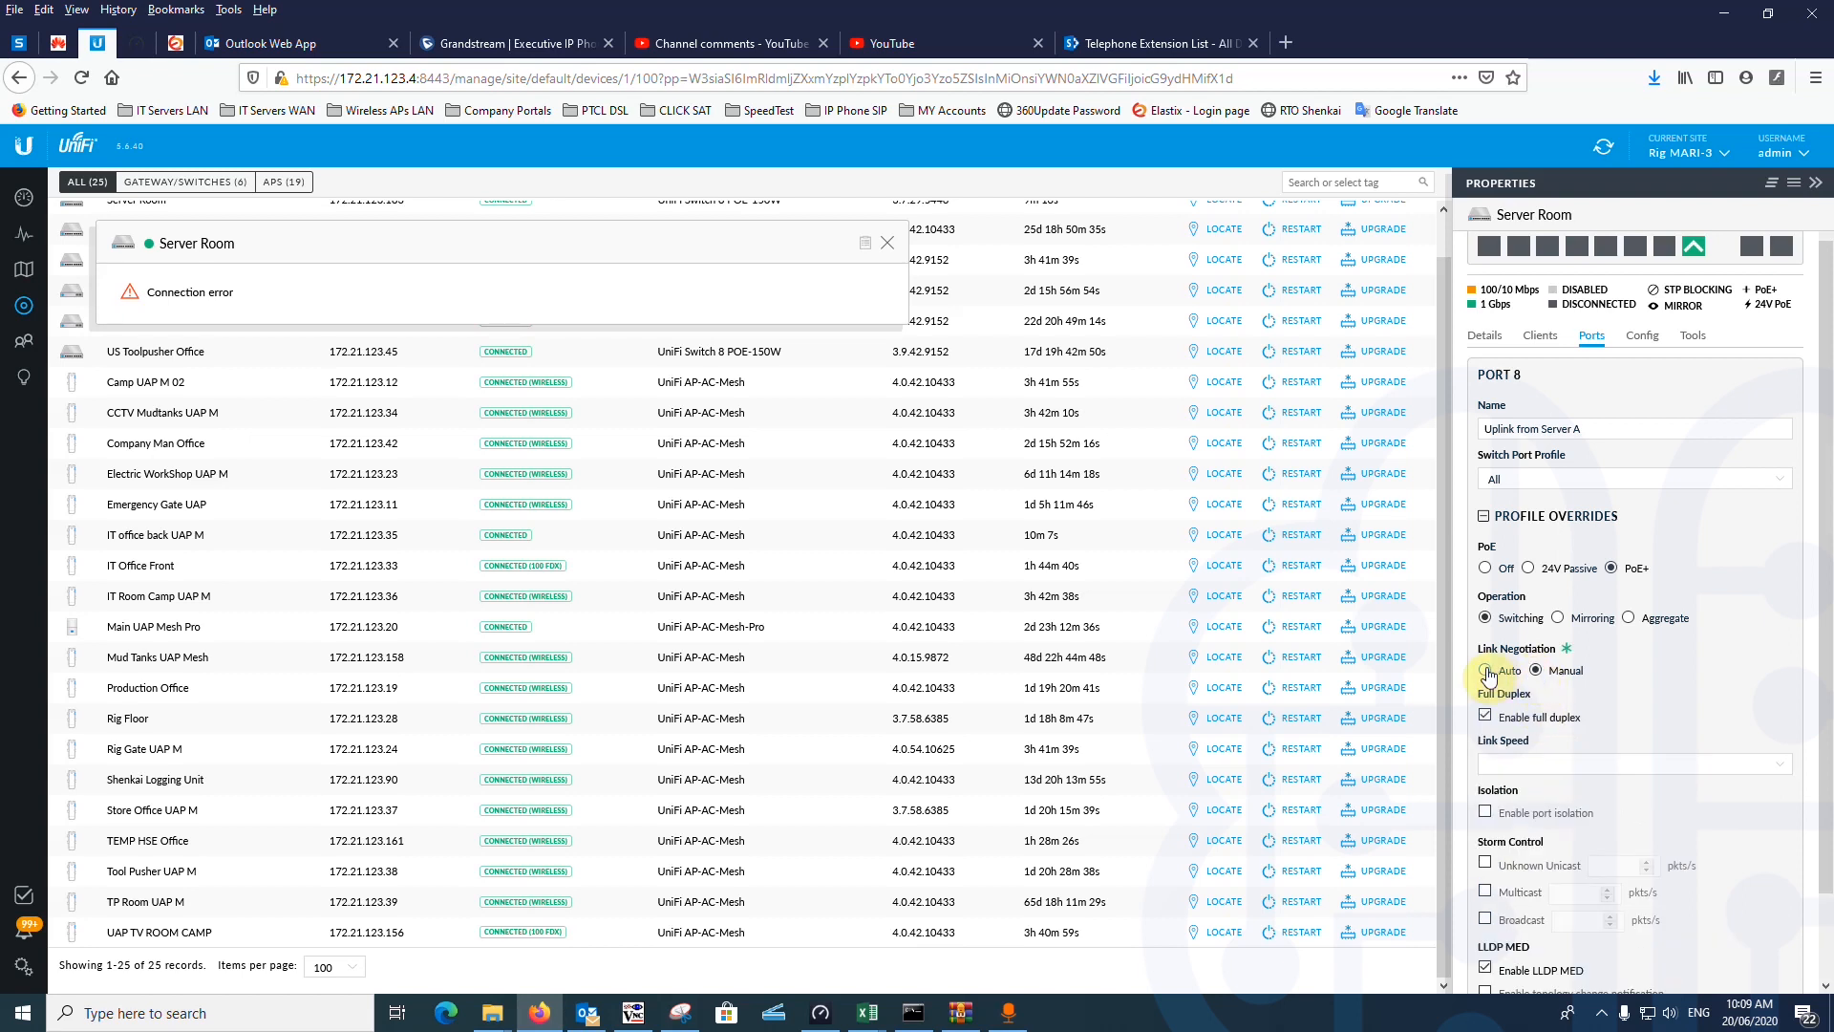
pyautogui.click(1486, 670)
pyautogui.click(1535, 670)
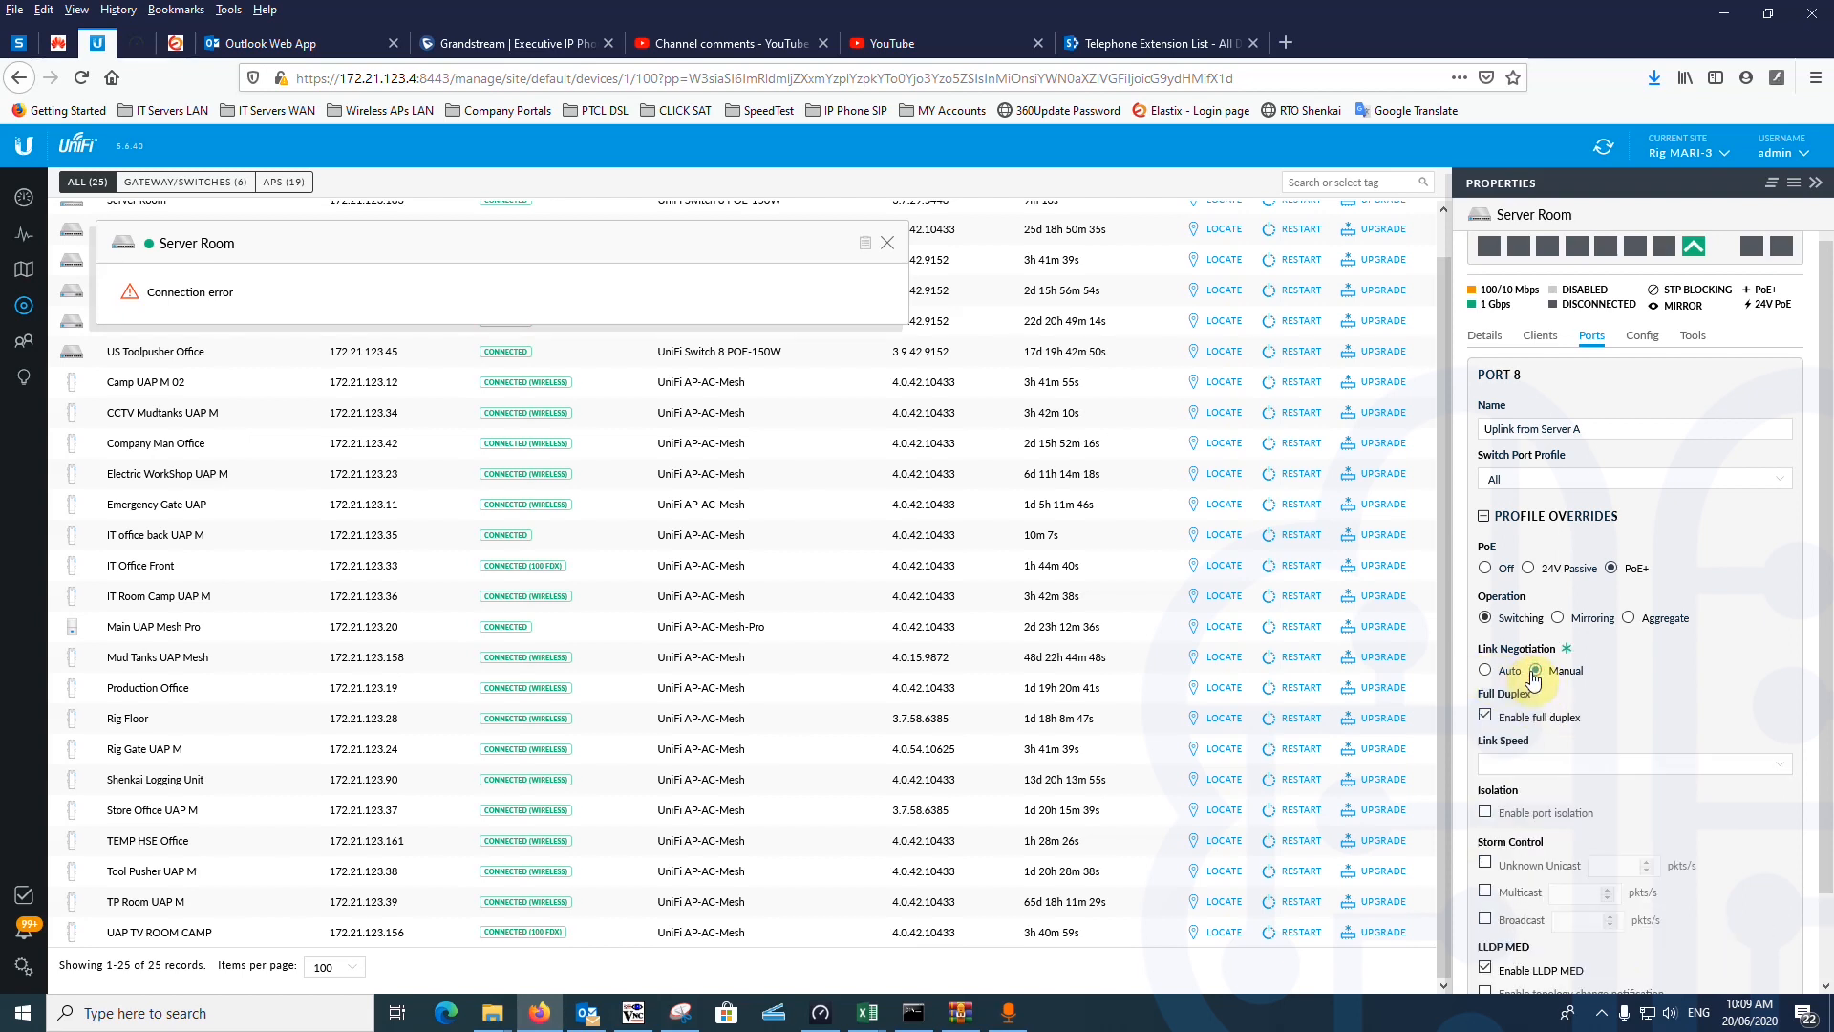
pyautogui.click(1529, 764)
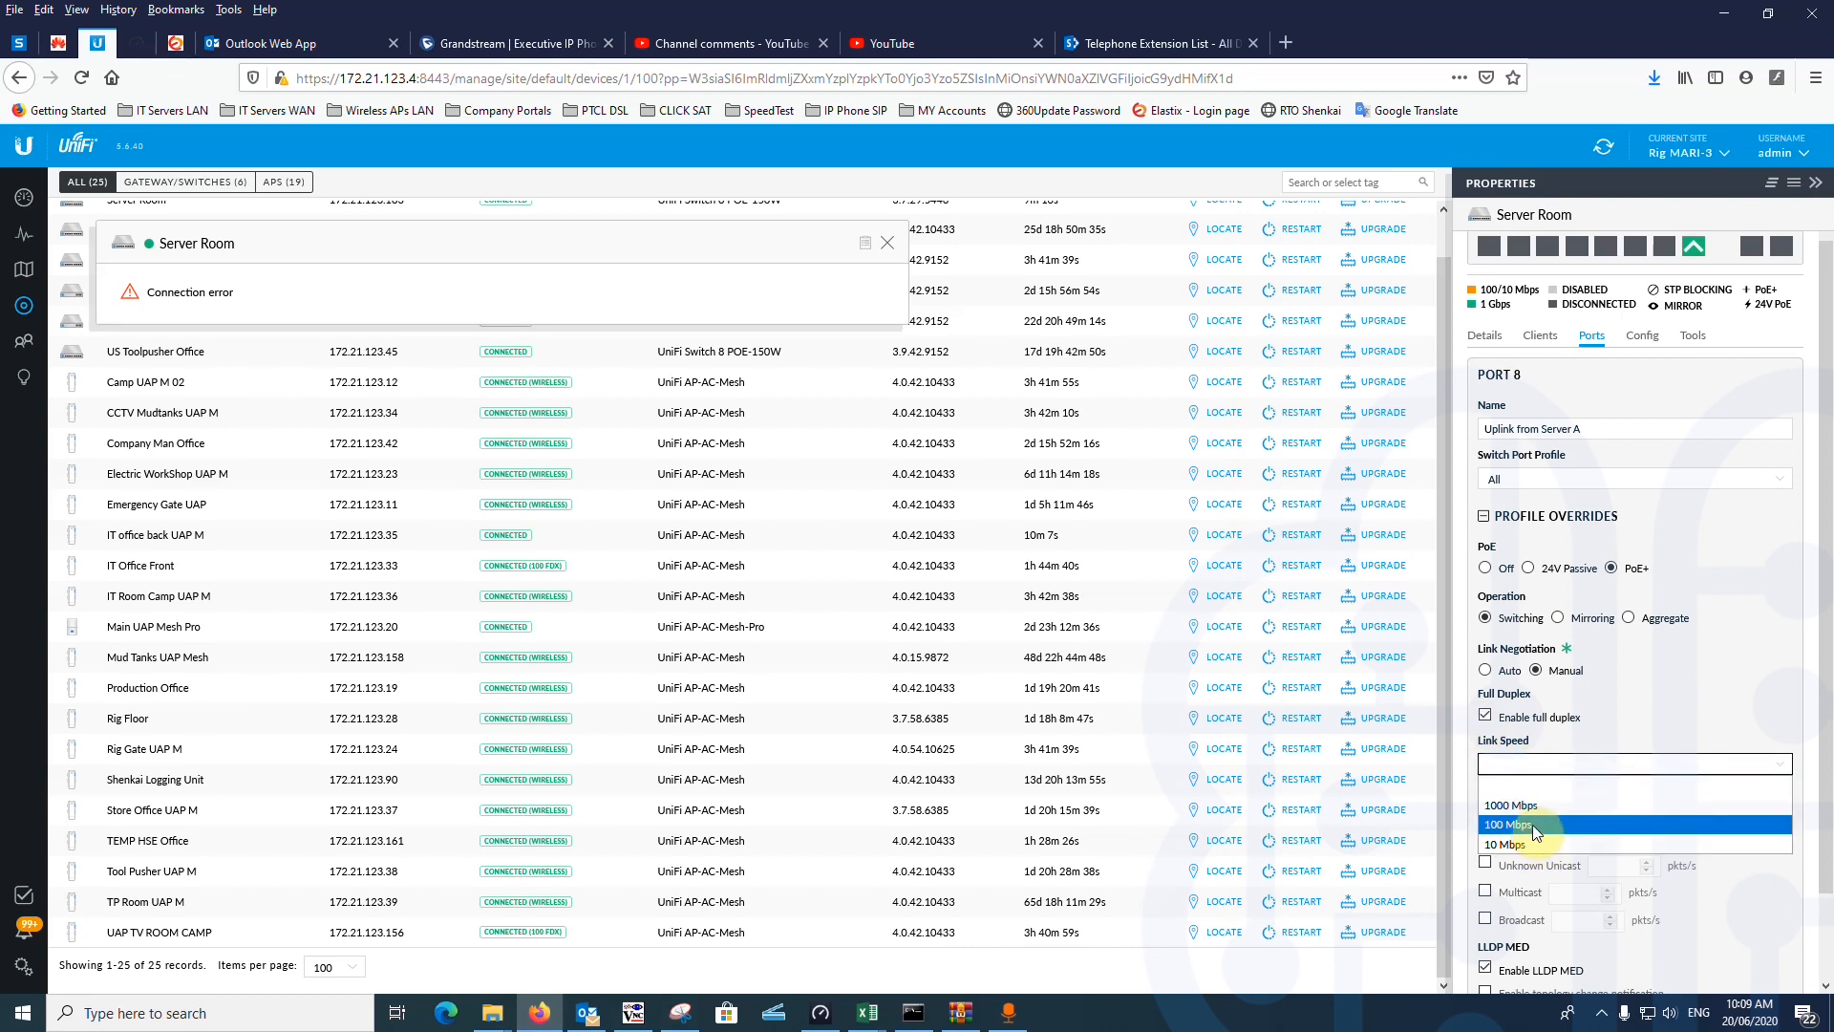
pyautogui.click(1736, 700)
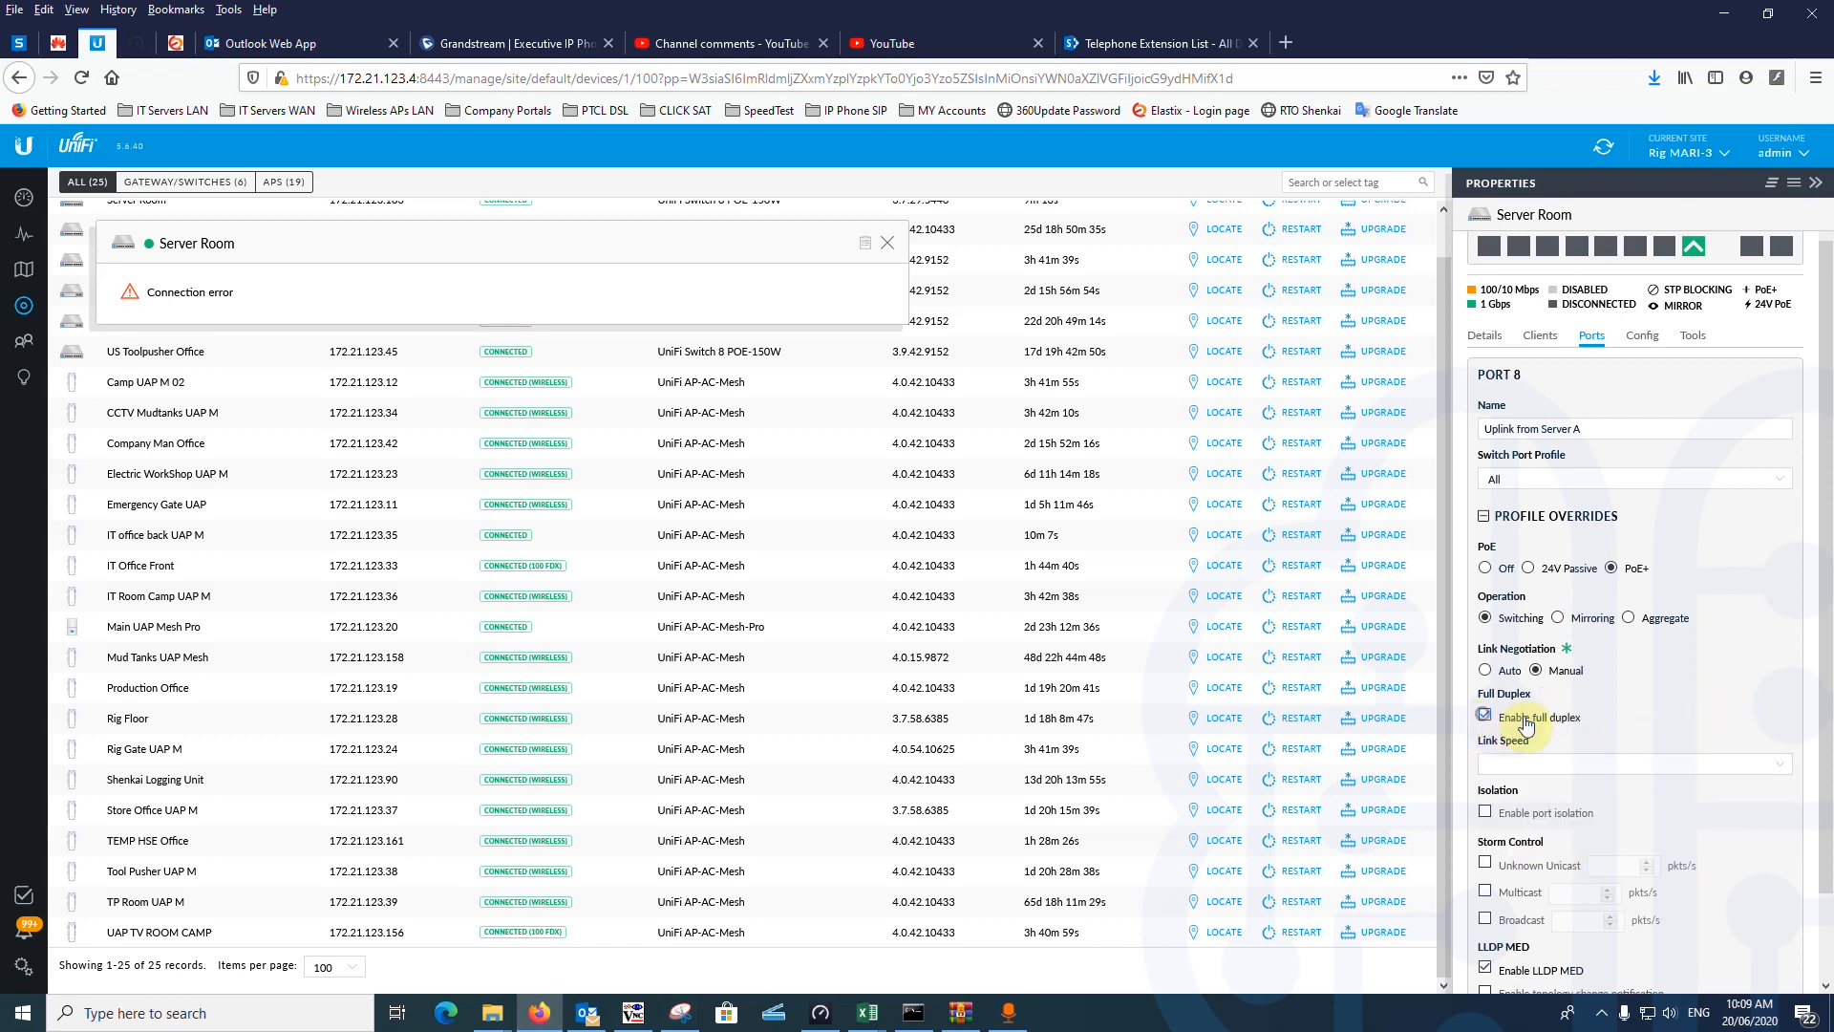
pyautogui.click(1485, 669)
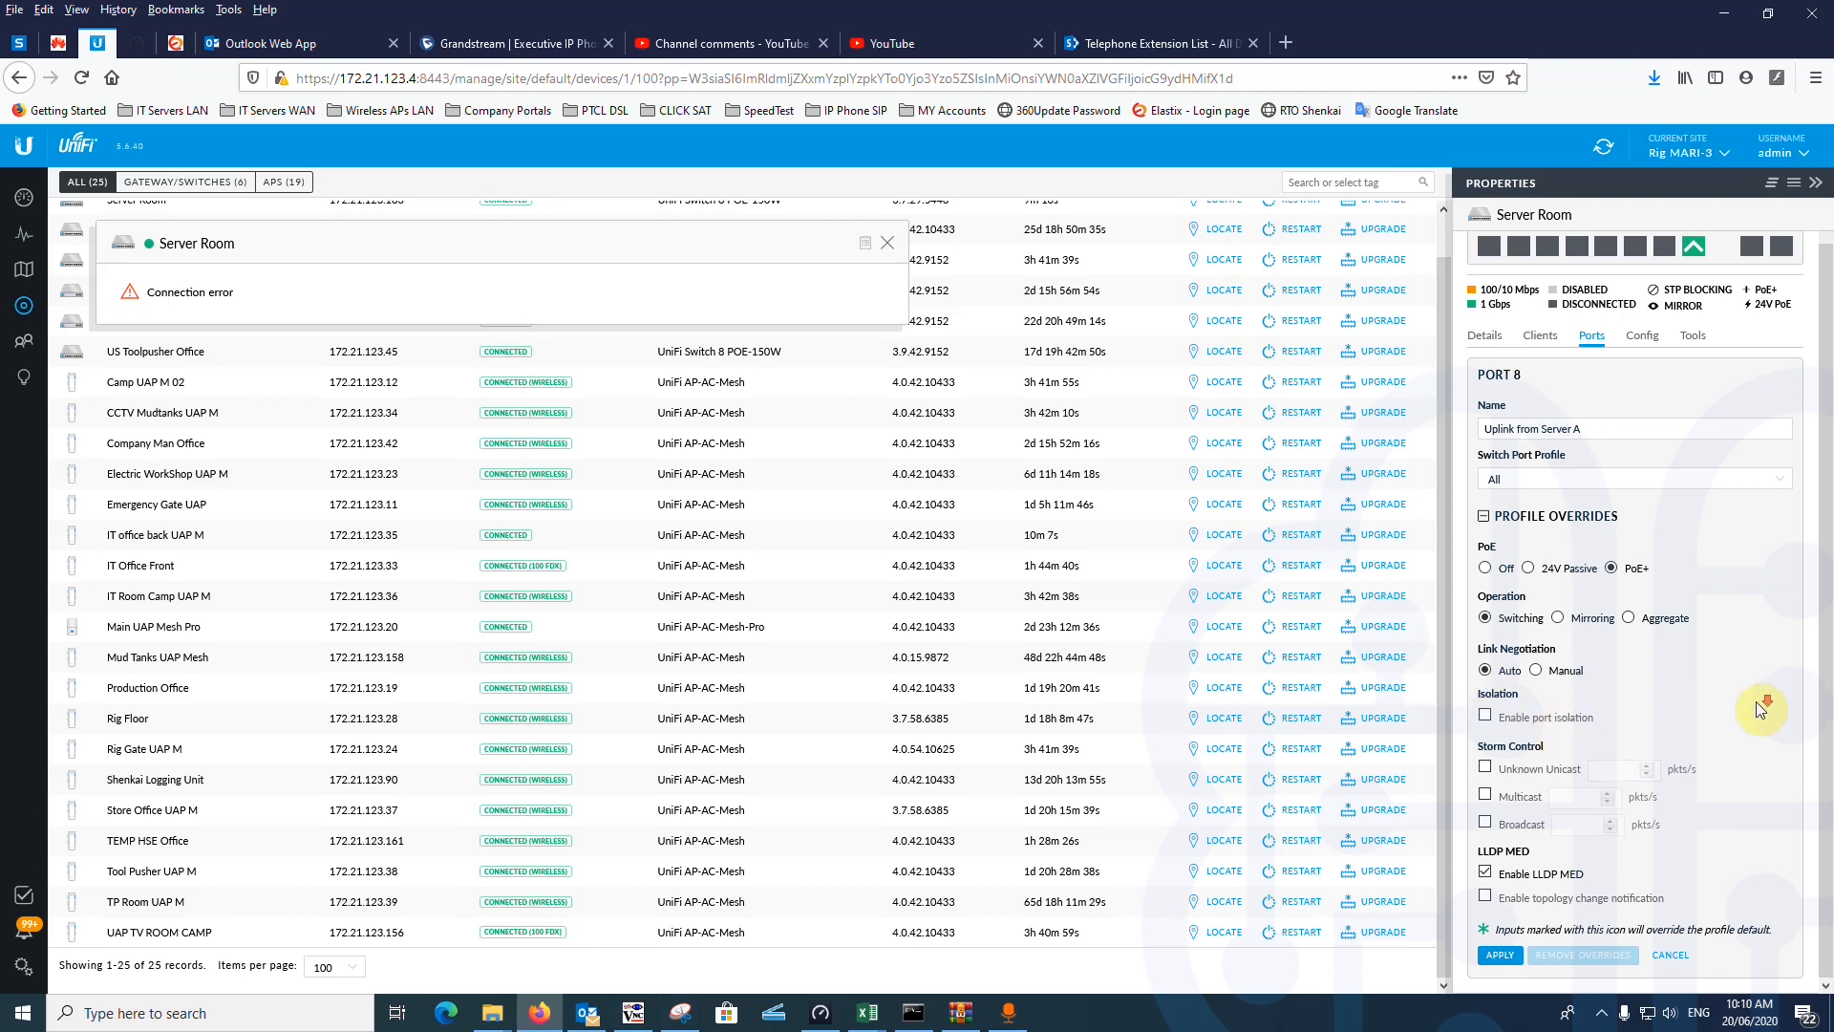
pyautogui.click(1484, 716)
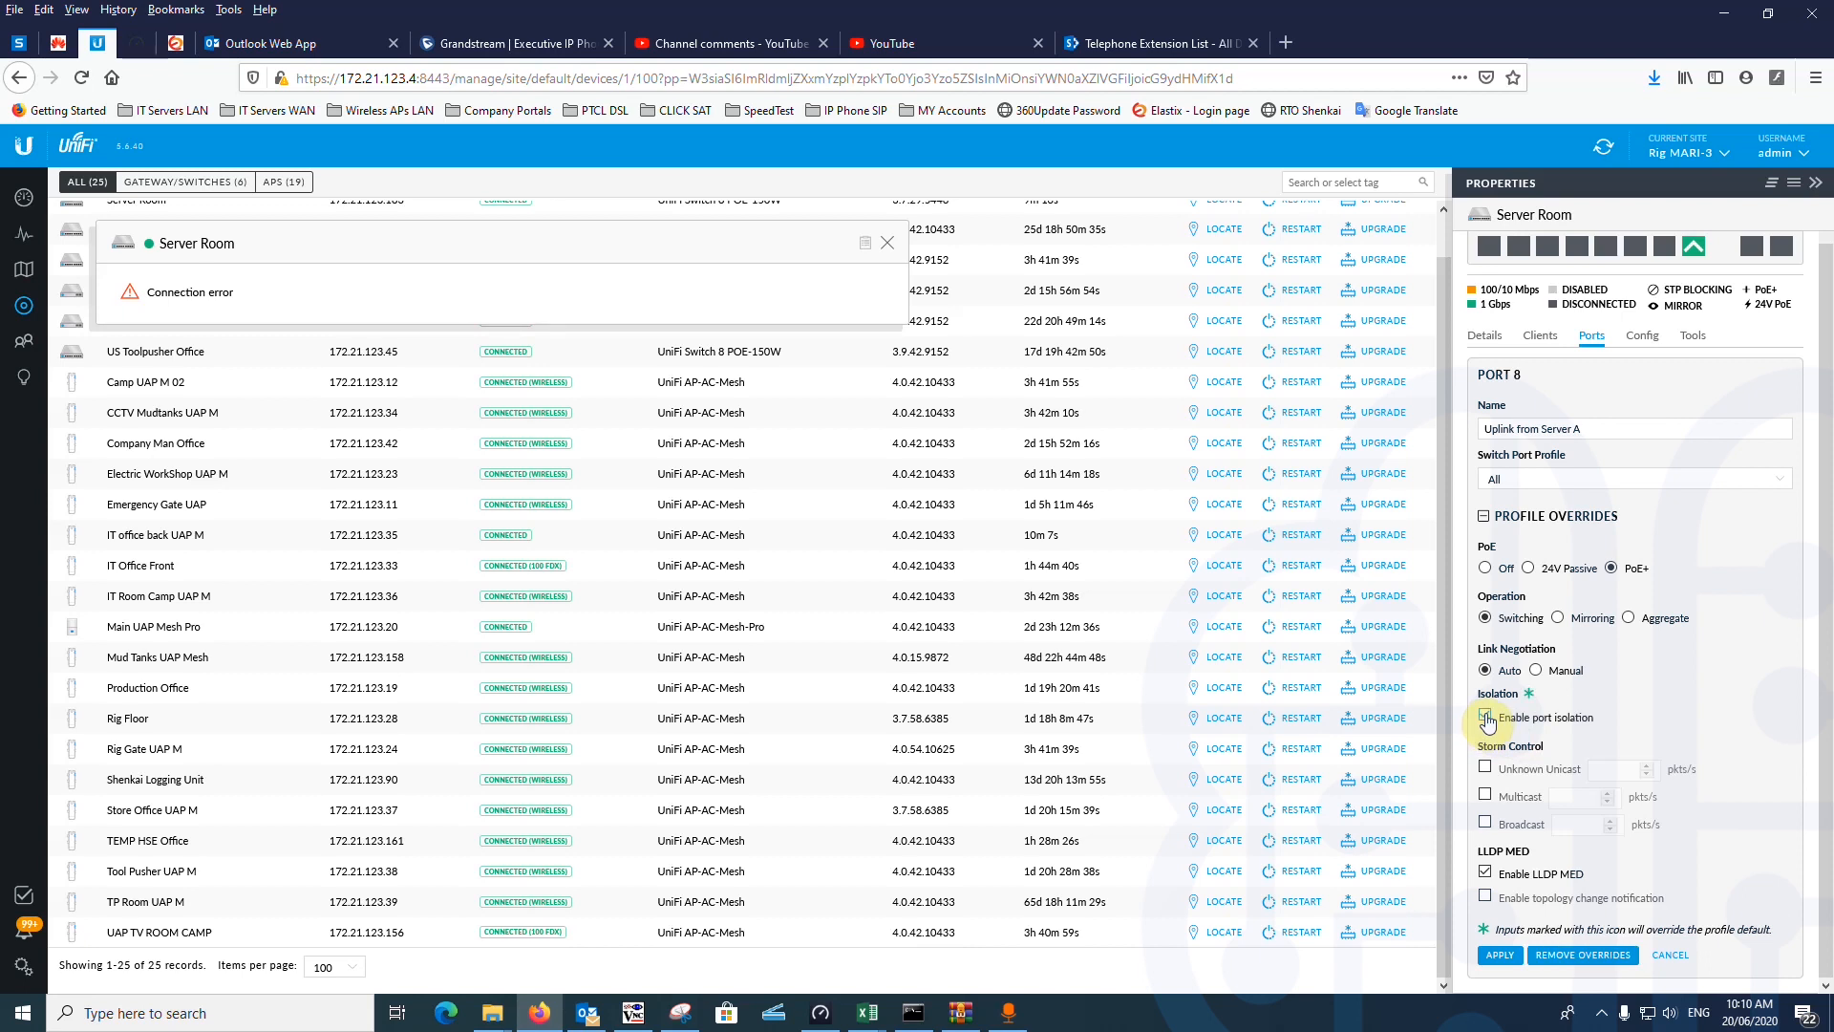
pyautogui.click(1485, 716)
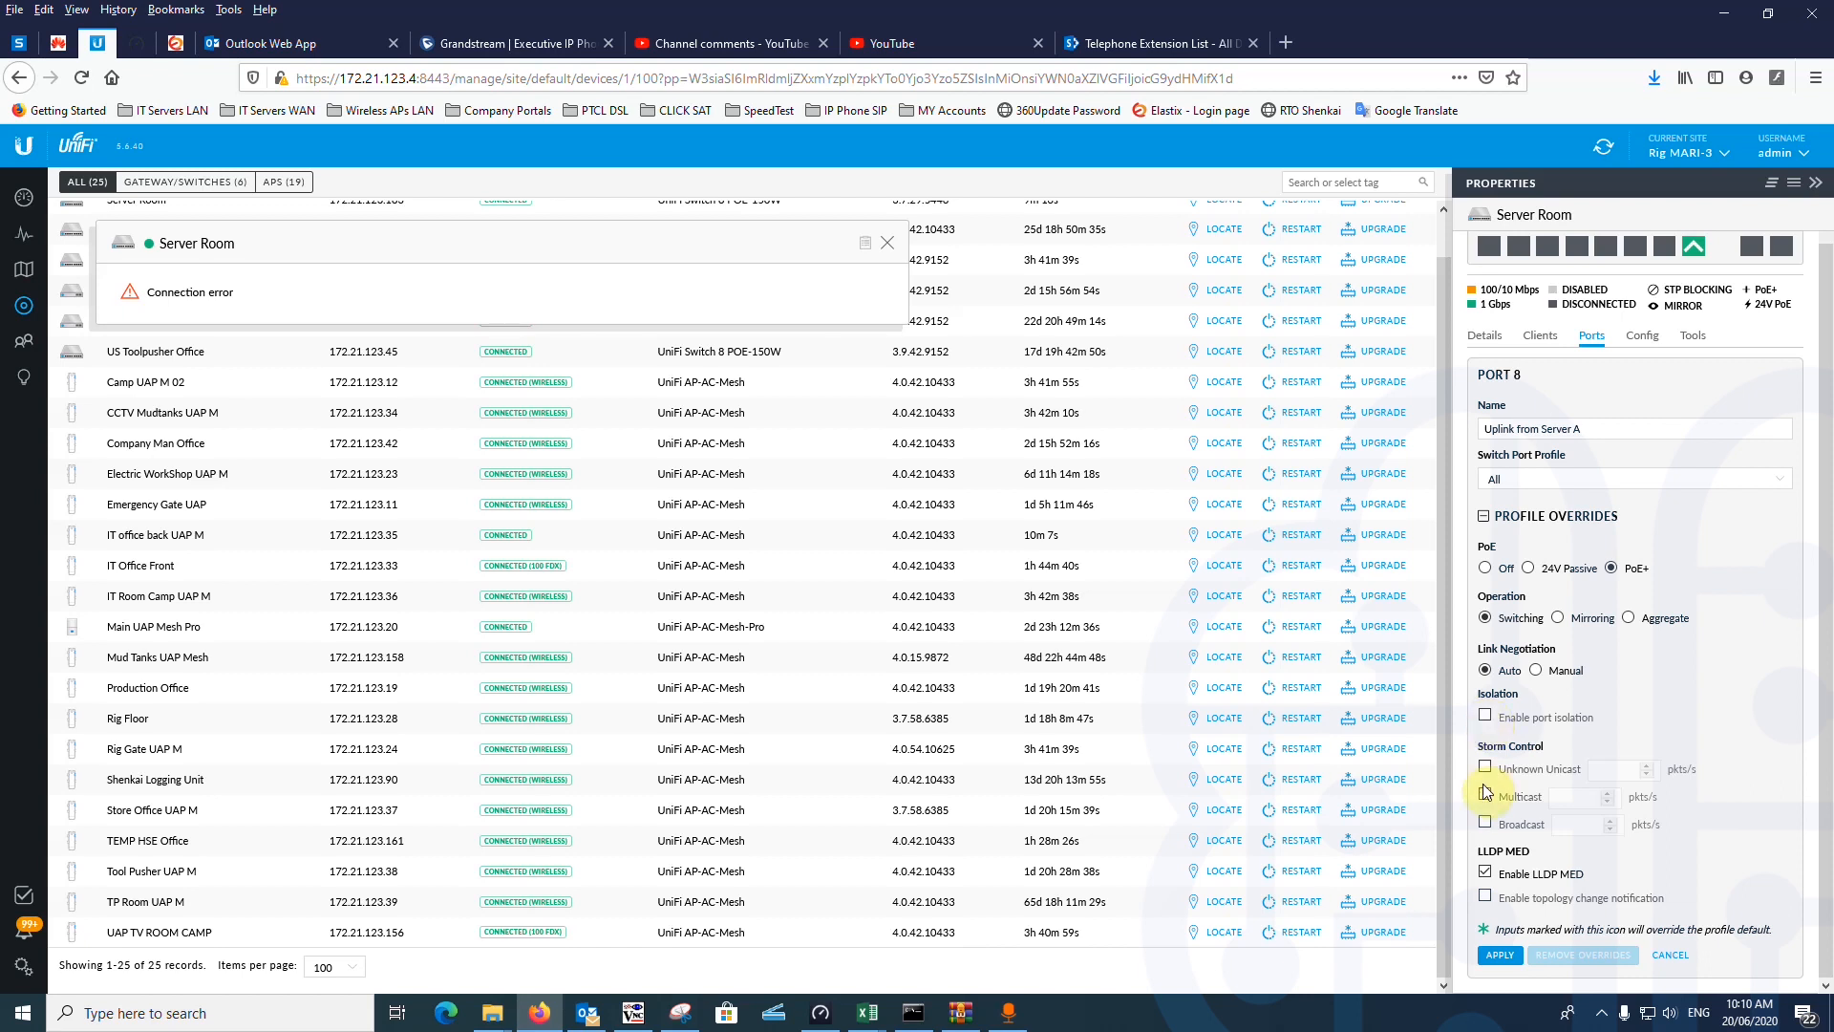
# Step: Apply the port 8 changes with the name "Uplink from Server A"
pyautogui.moveTo(1585, 460); pyautogui.dragTo(1430, 455)
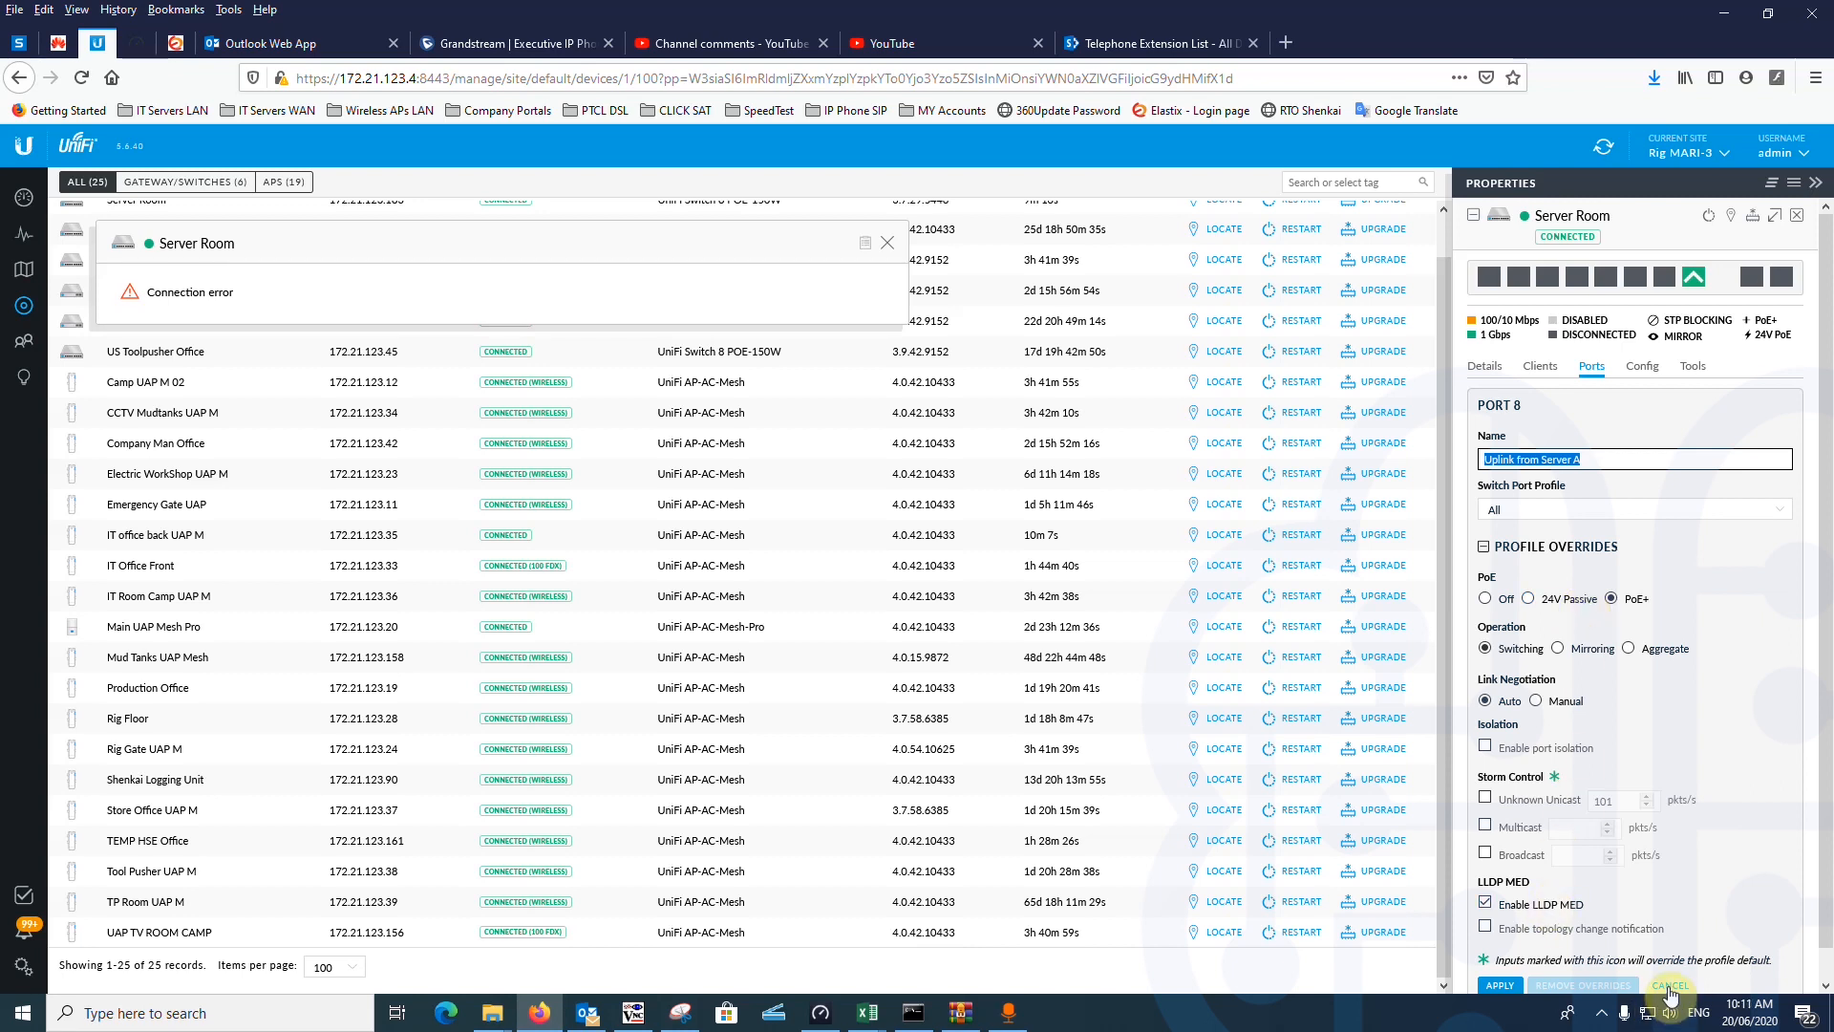
pyautogui.click(1499, 955)
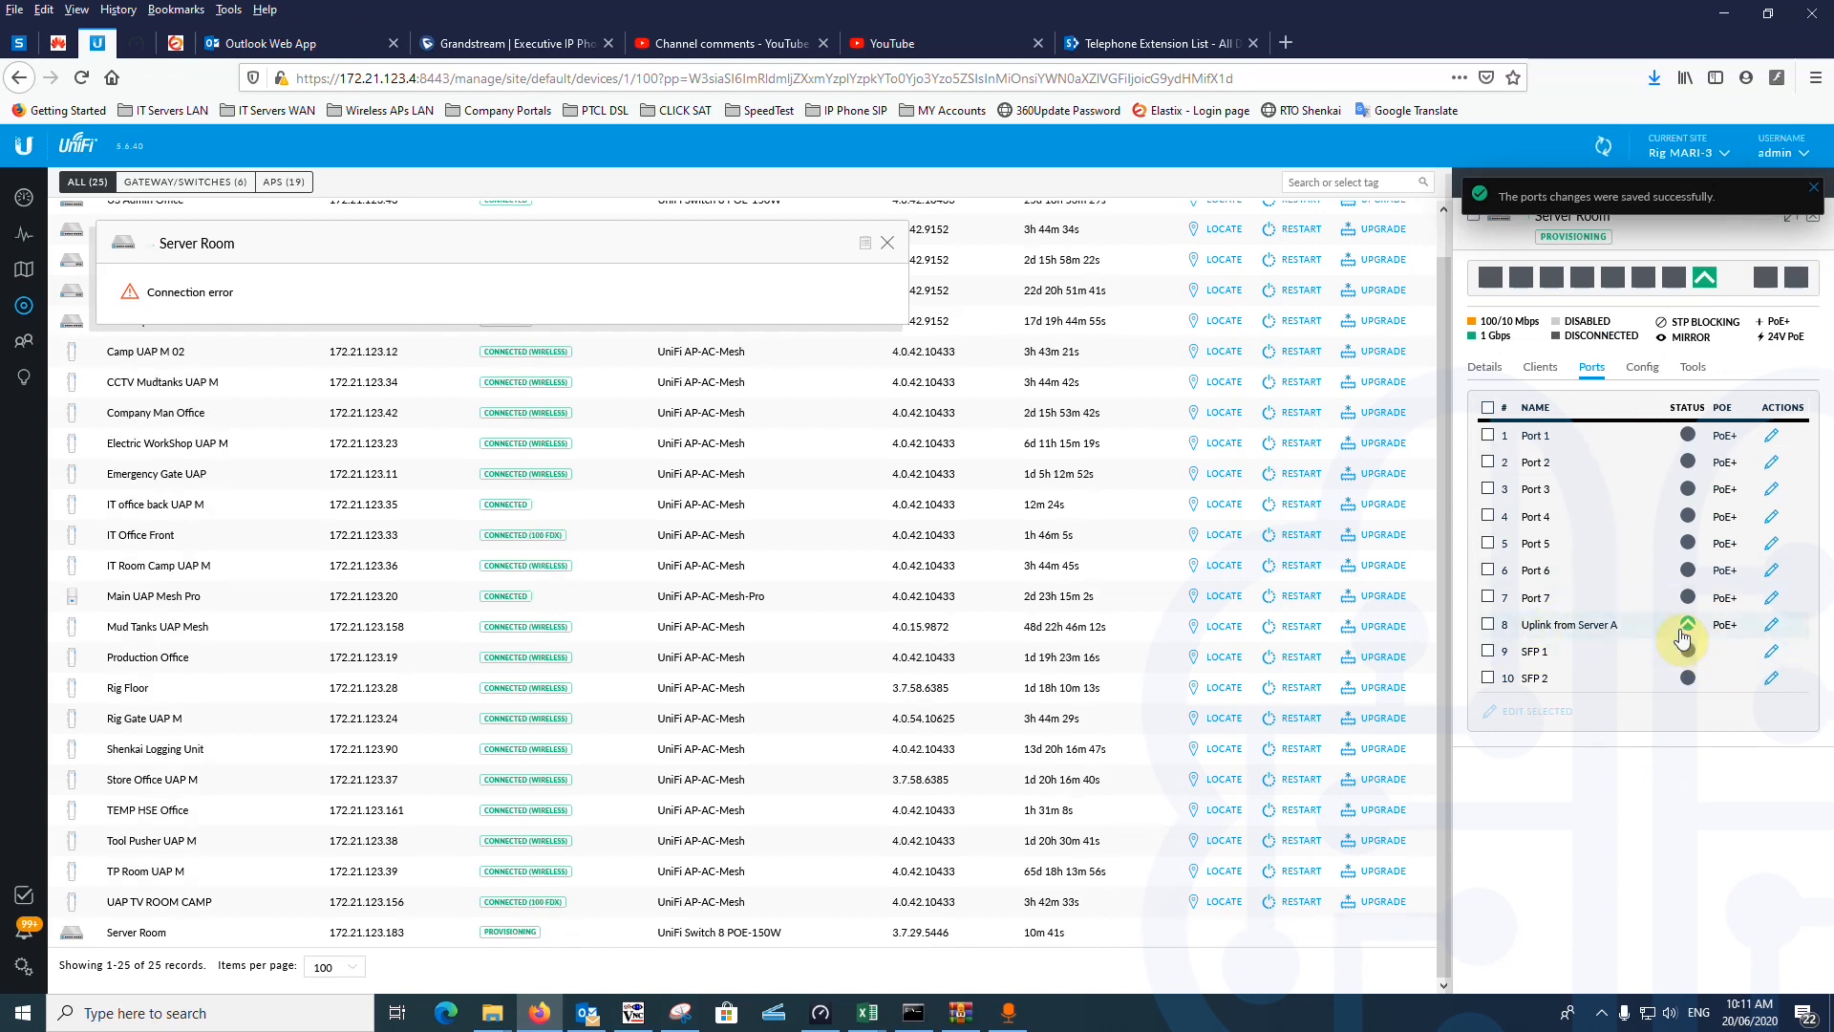
# Step: Name port 1 of the Server Room switch "UBNT PowerBeam" and keep its switch port profile on All
pyautogui.click(1772, 435)
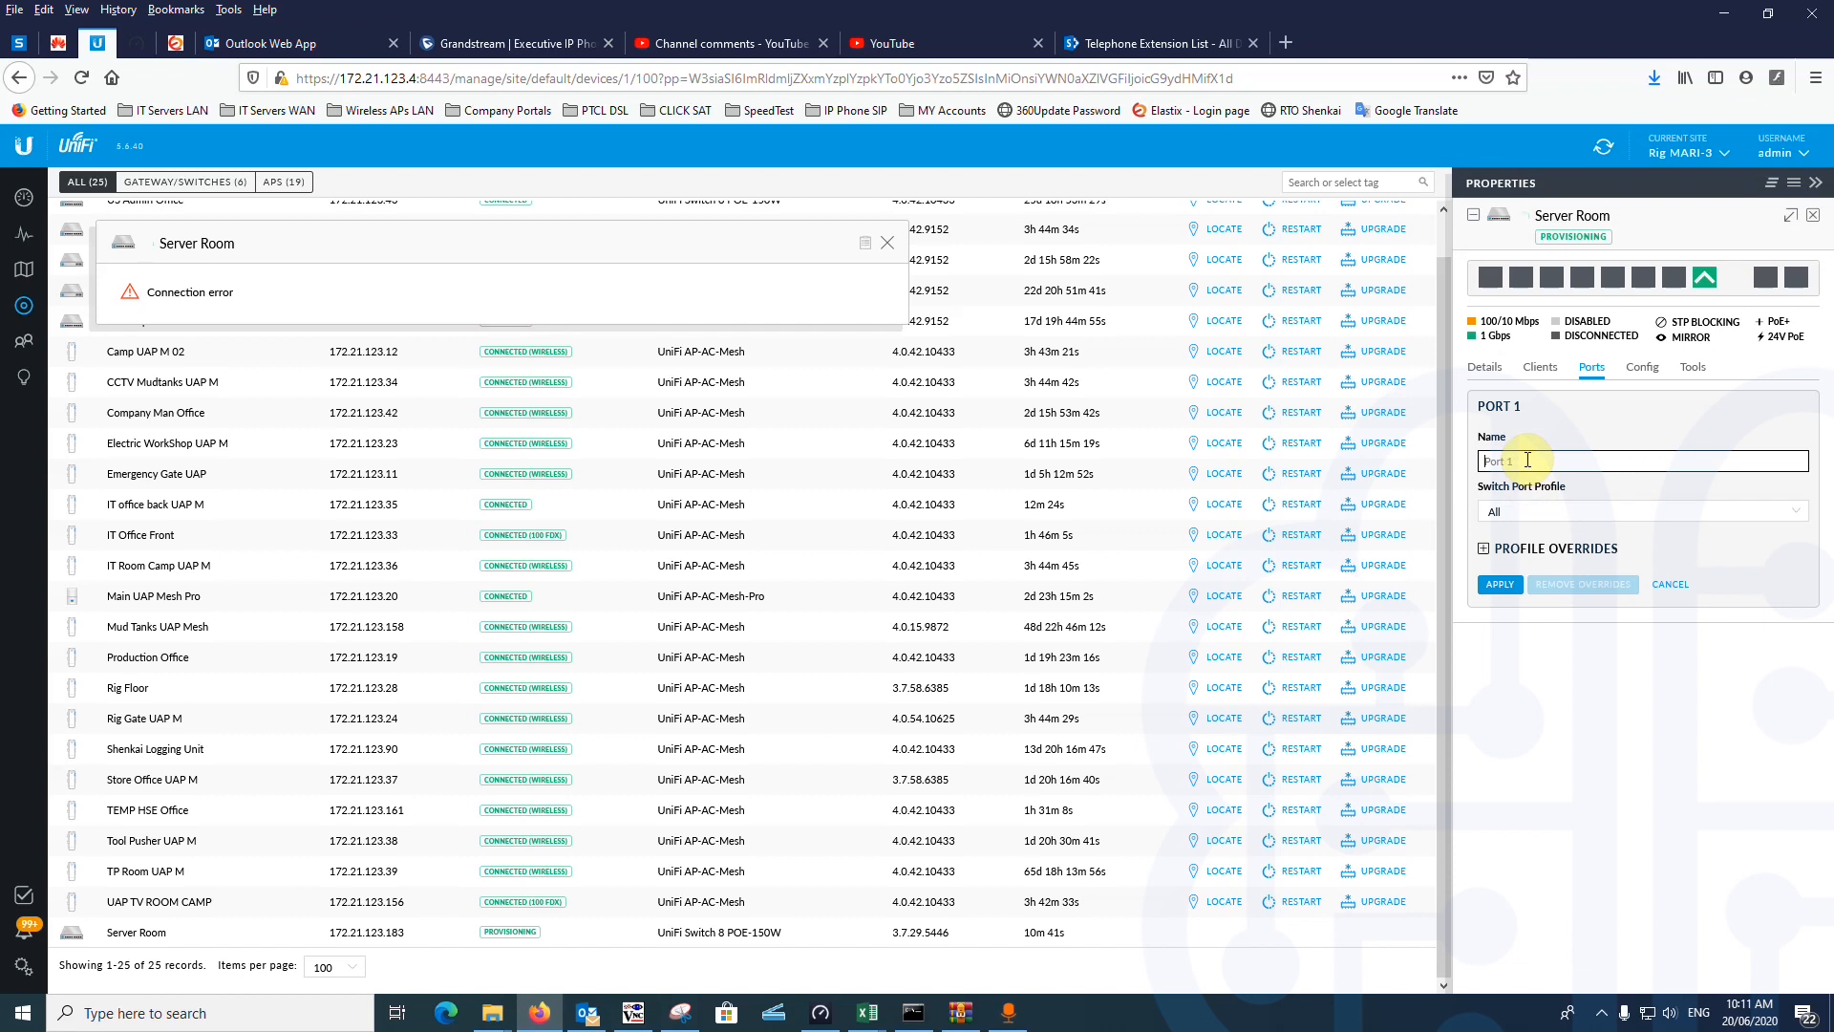
pyautogui.write('UBNT PowerBeam')
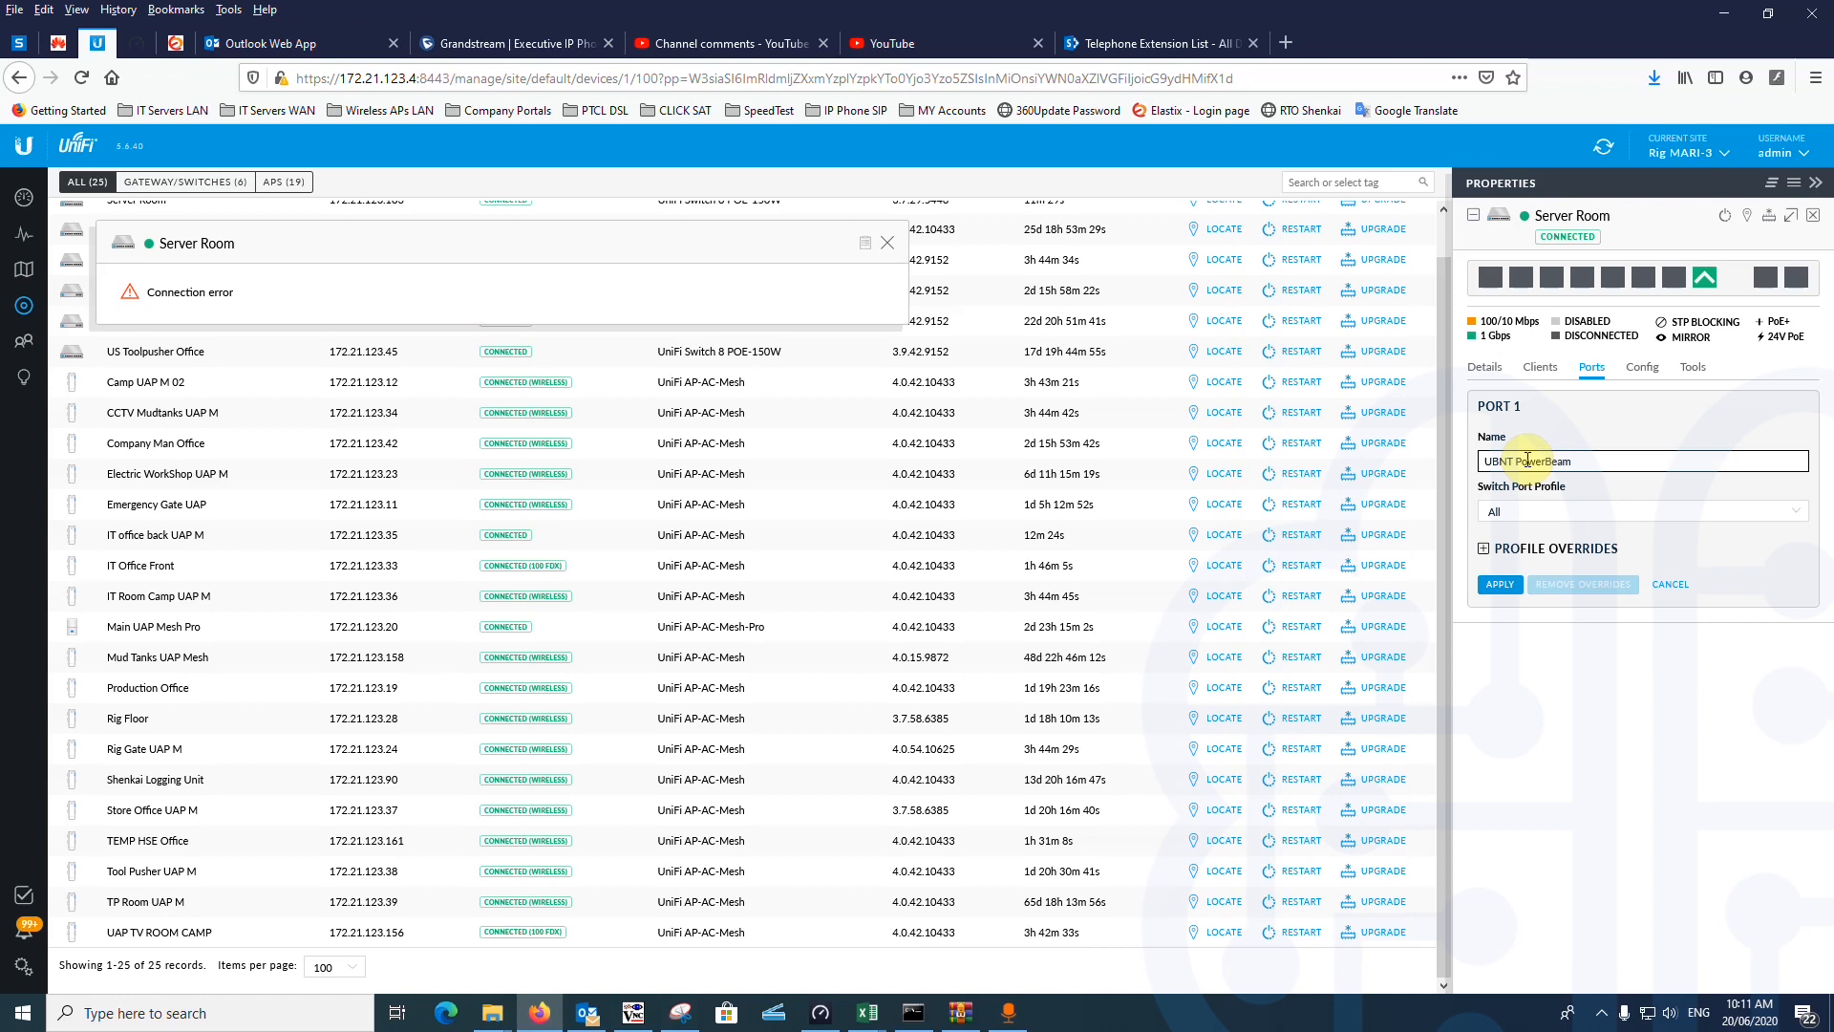
pyautogui.click(1529, 511)
pyautogui.click(1528, 509)
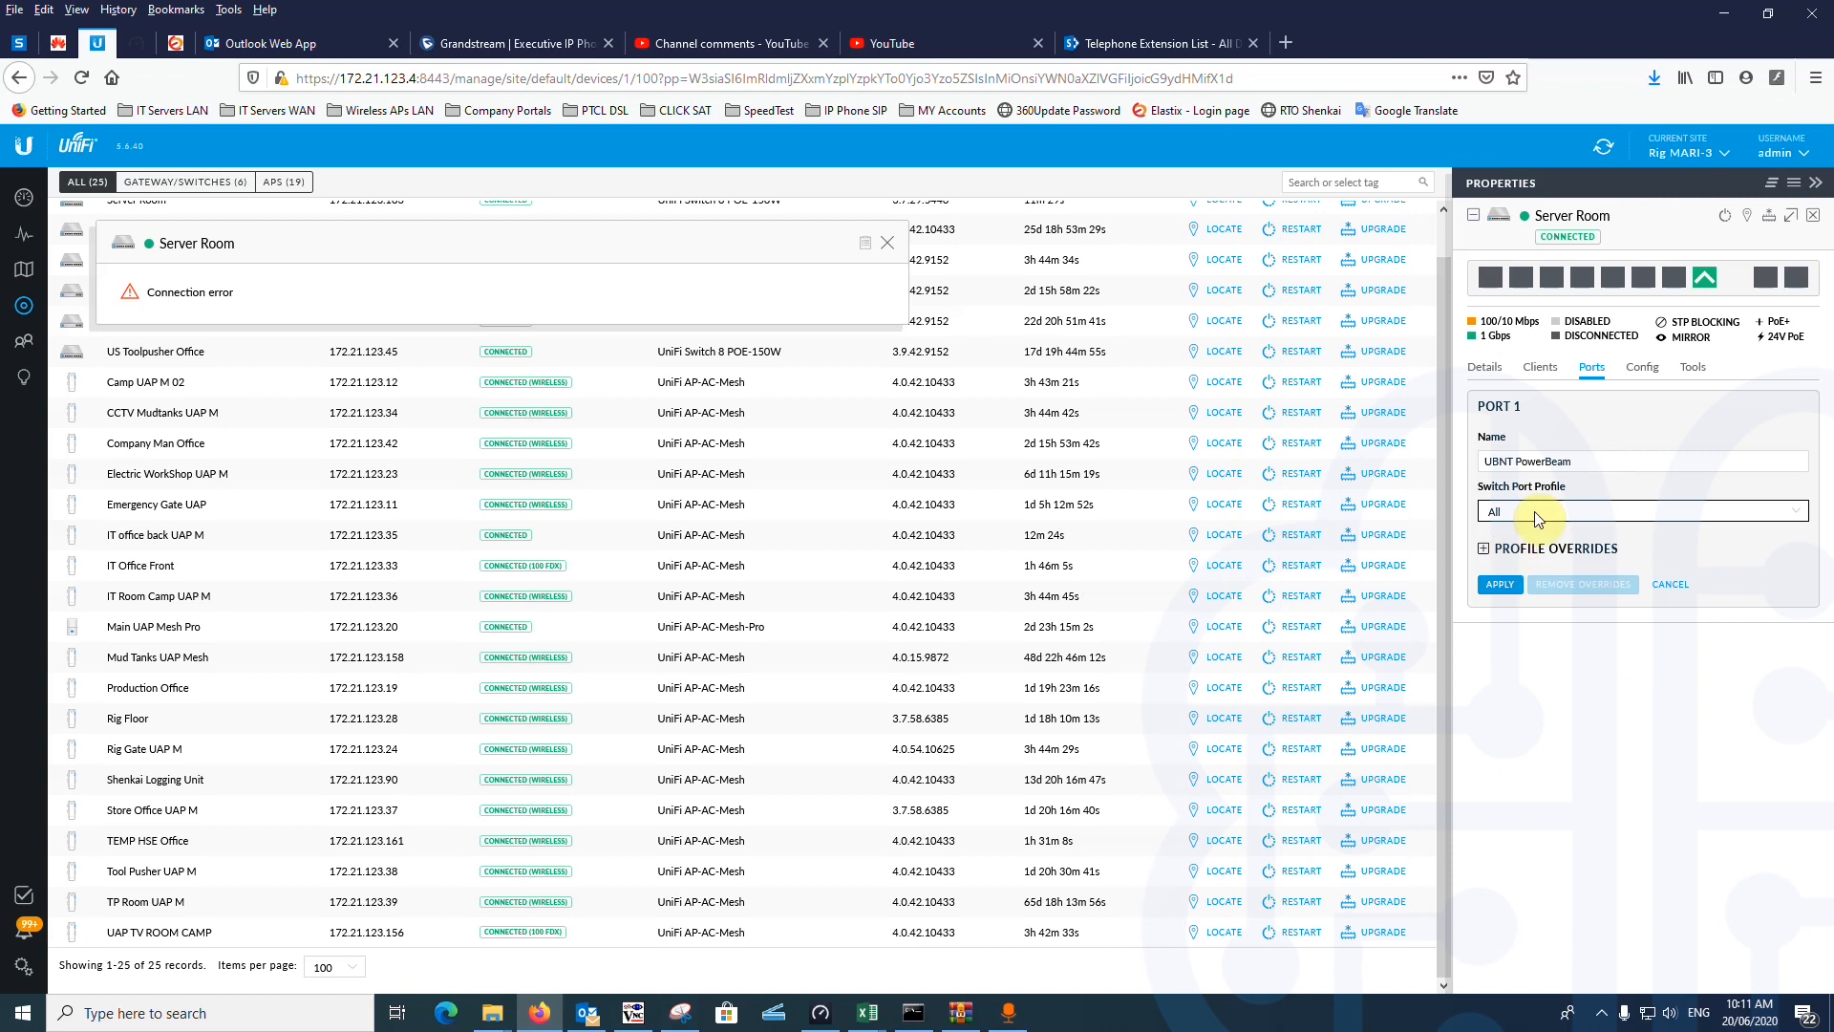
# Step: Override port 1's PoE mode with 24V Passive and apply the port changes
pyautogui.click(1528, 552)
pyautogui.click(1529, 600)
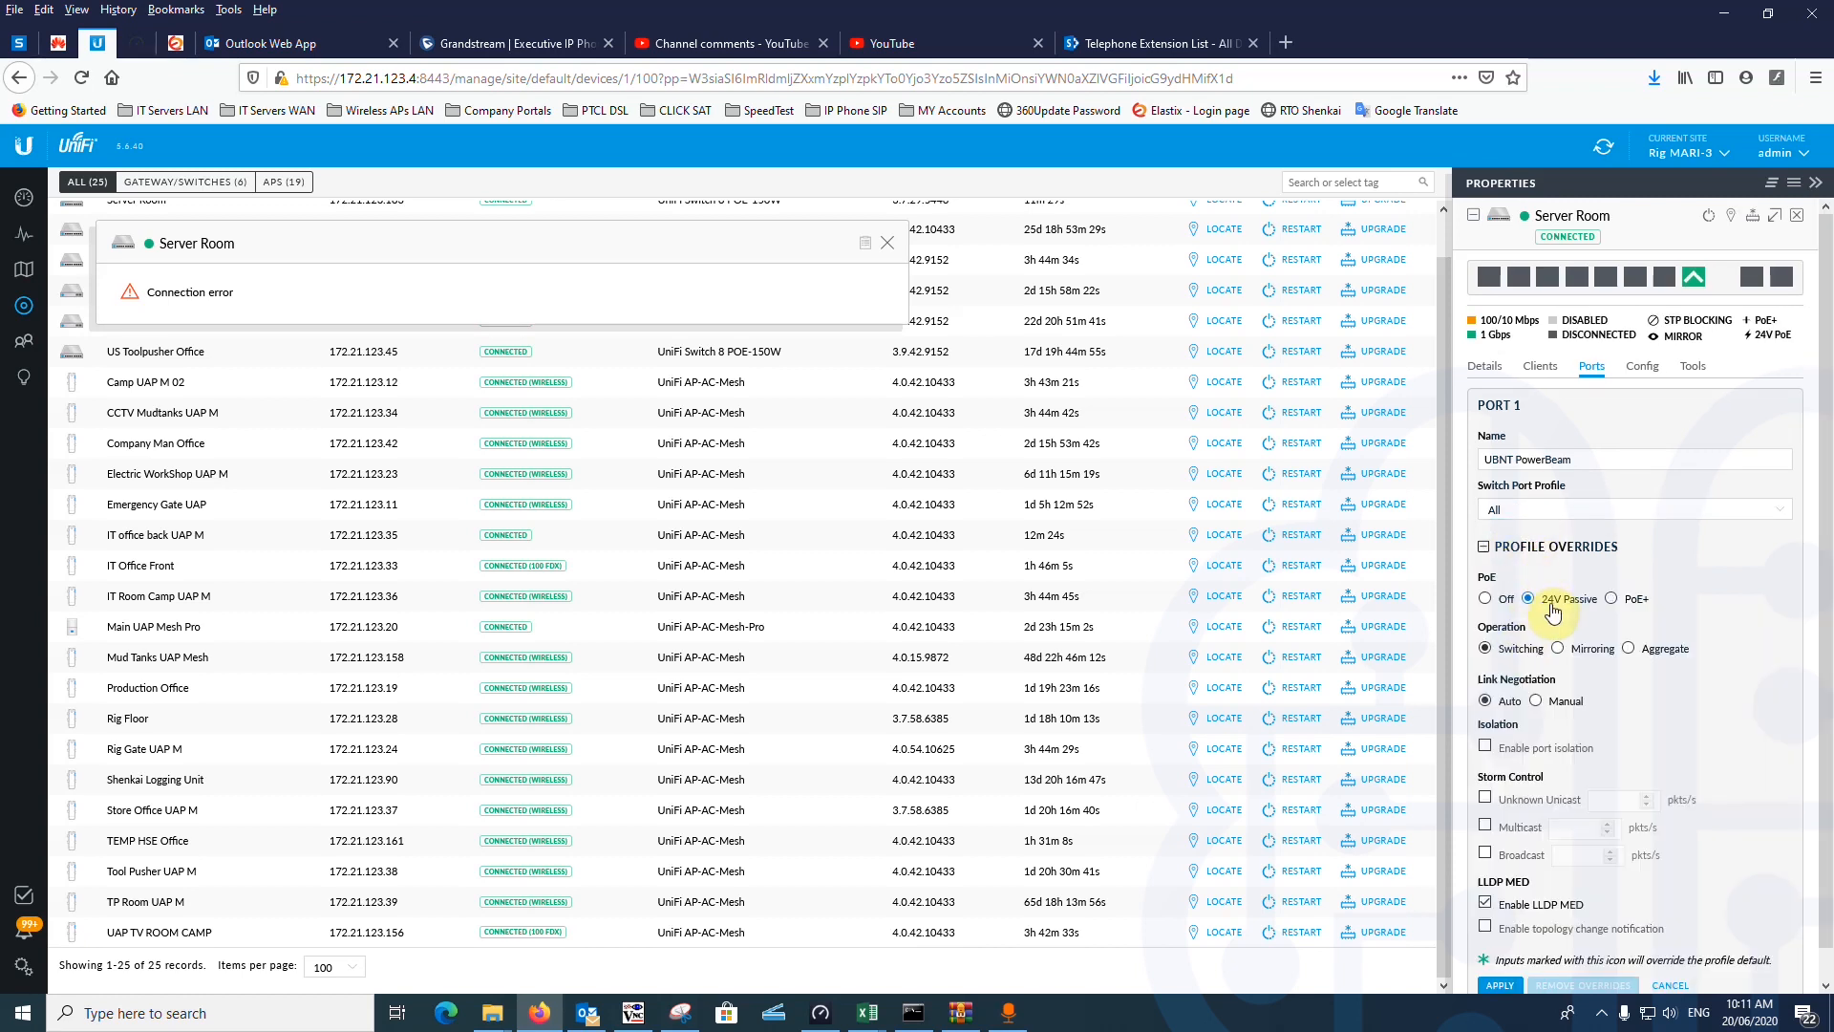
pyautogui.scroll(-1, 1552, 965)
pyautogui.click(1500, 955)
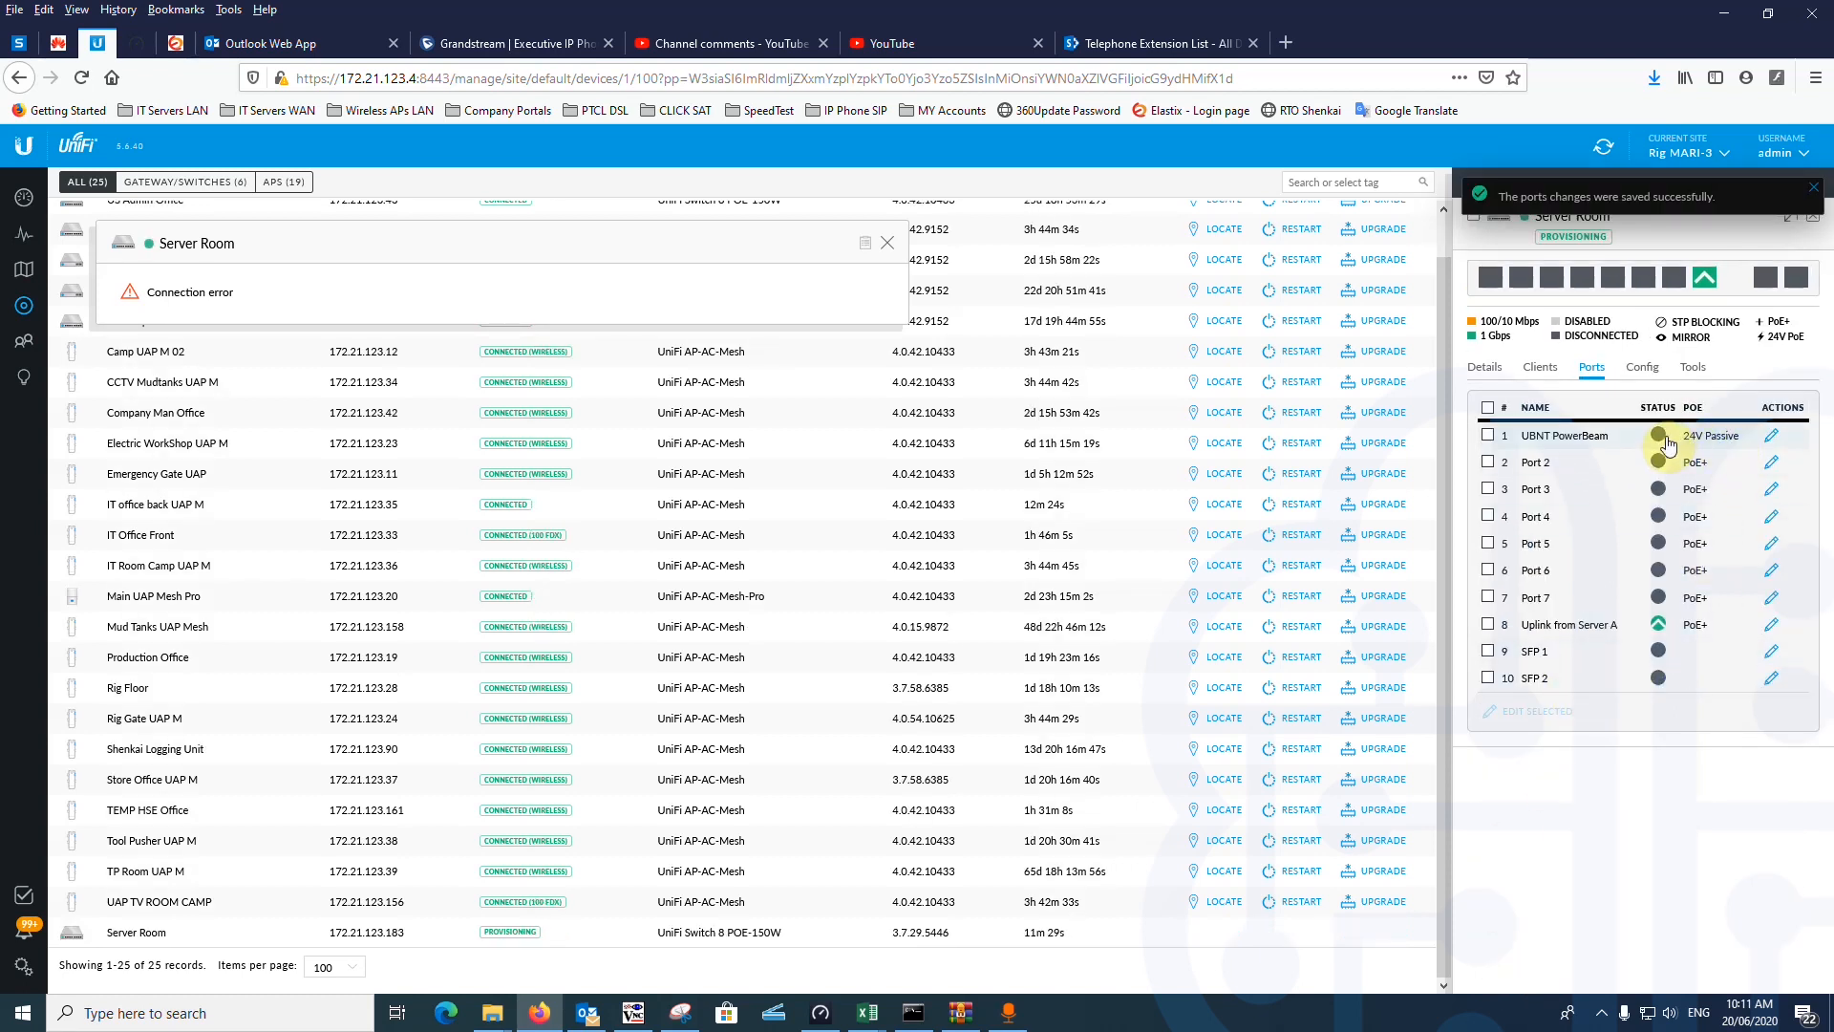
pyautogui.moveTo(1662, 445)
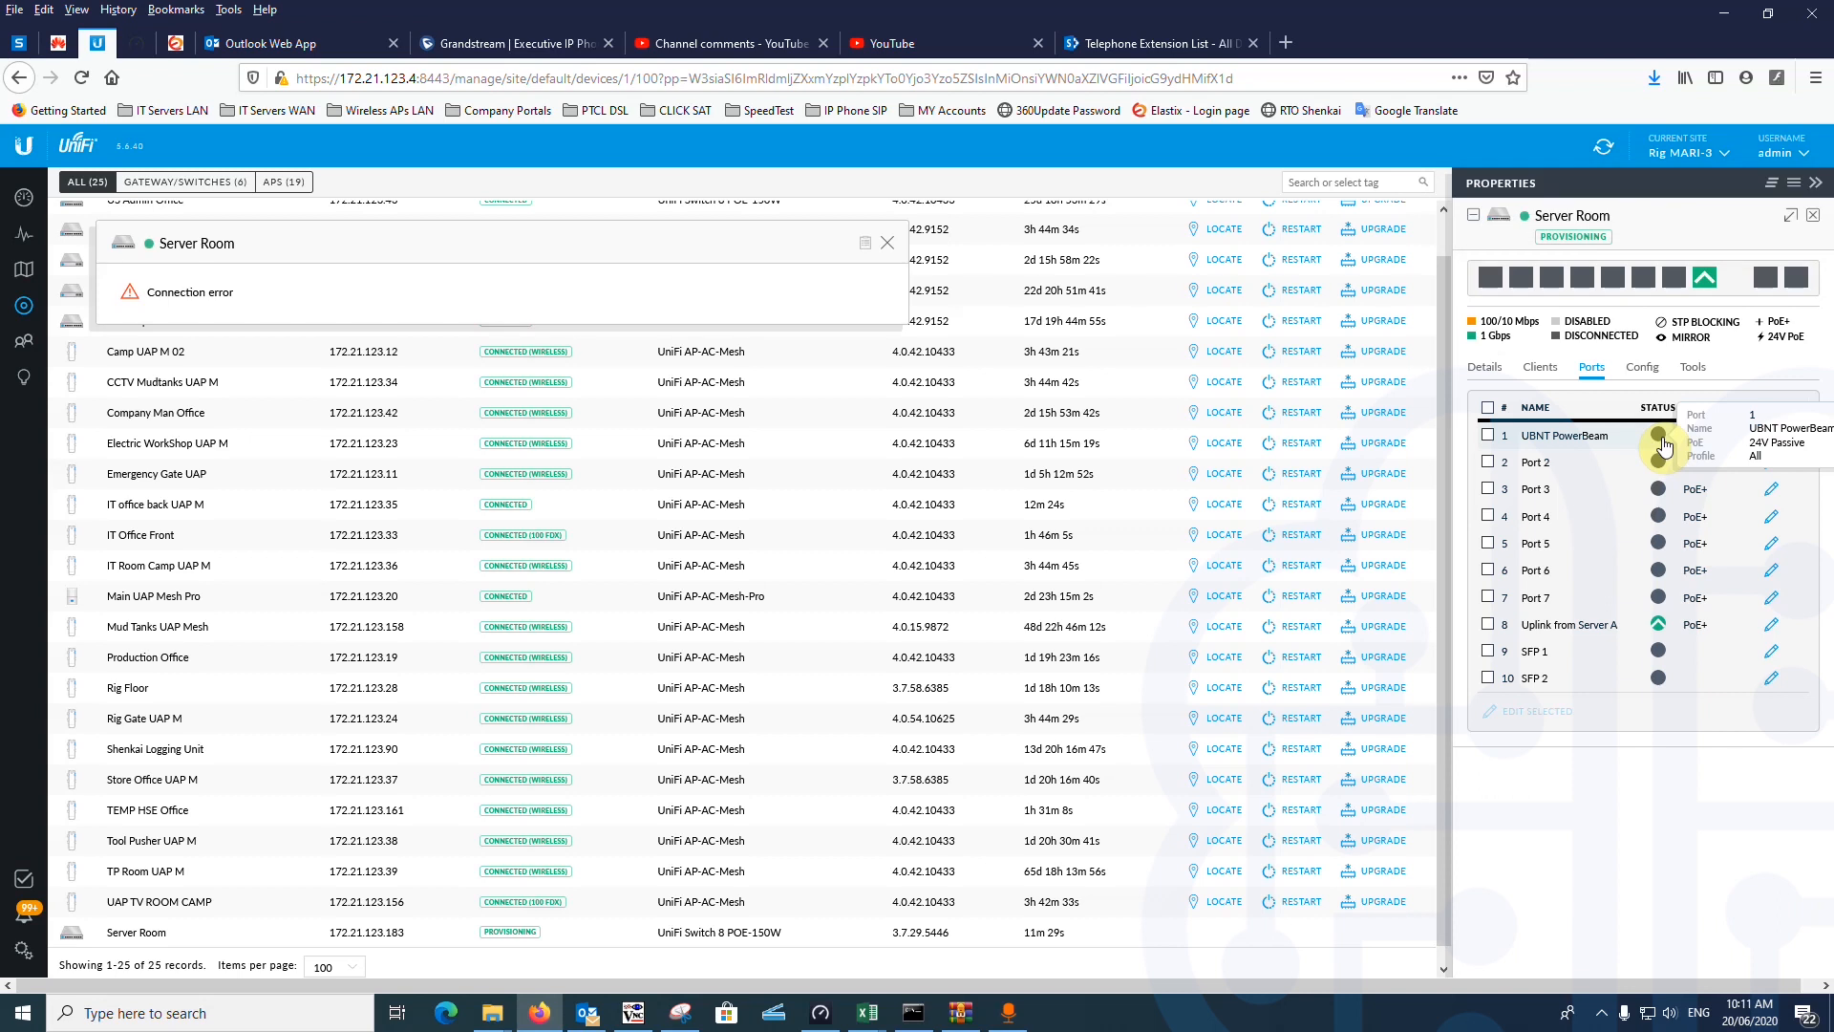